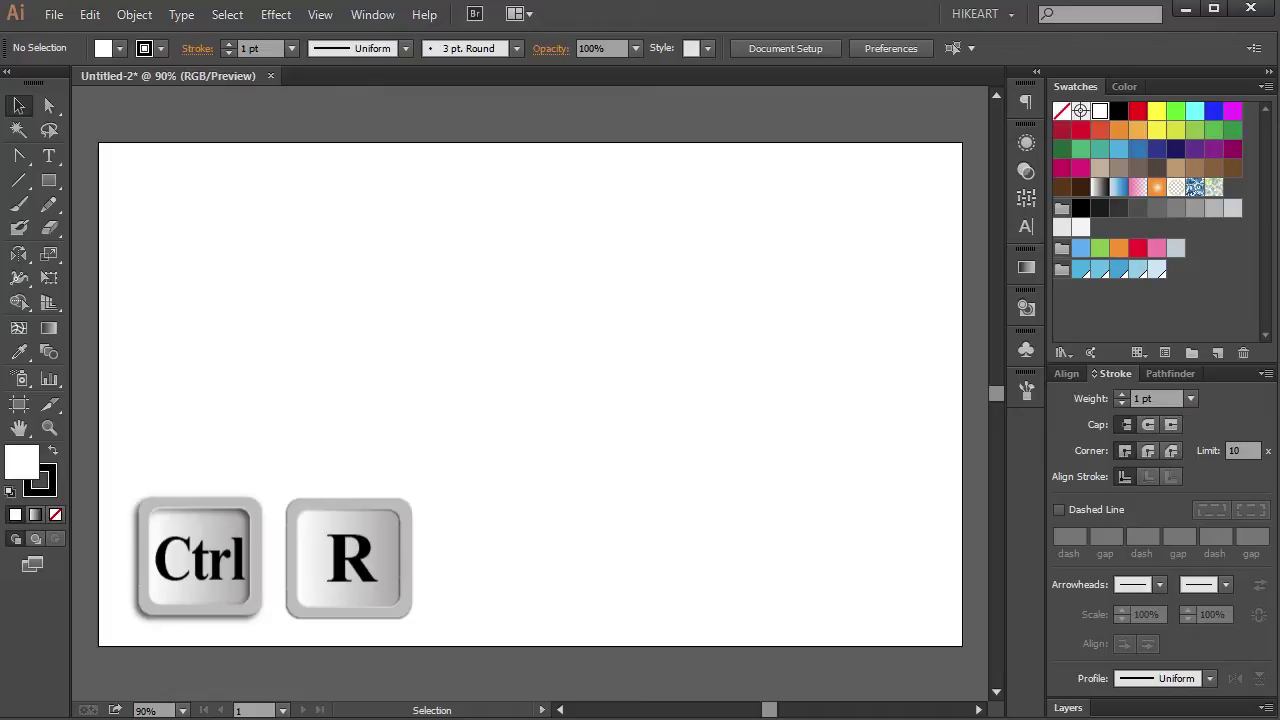
Show the rulers, zero the ruler origin at the artboard corner, and bring the stroke swatch forward.
{"action": "key", "text": "ctrl+r"}
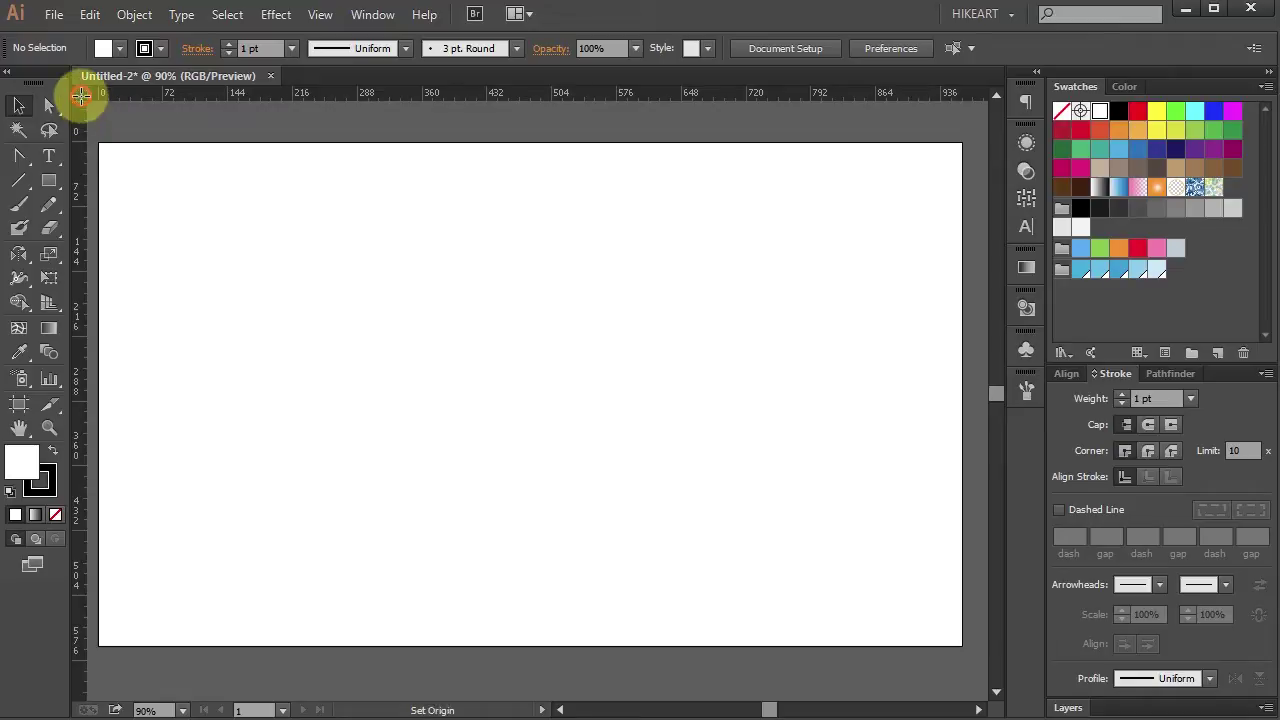
{"action": "left_click_drag", "start_coordinate": [82, 95], "coordinate": [530, 393]}
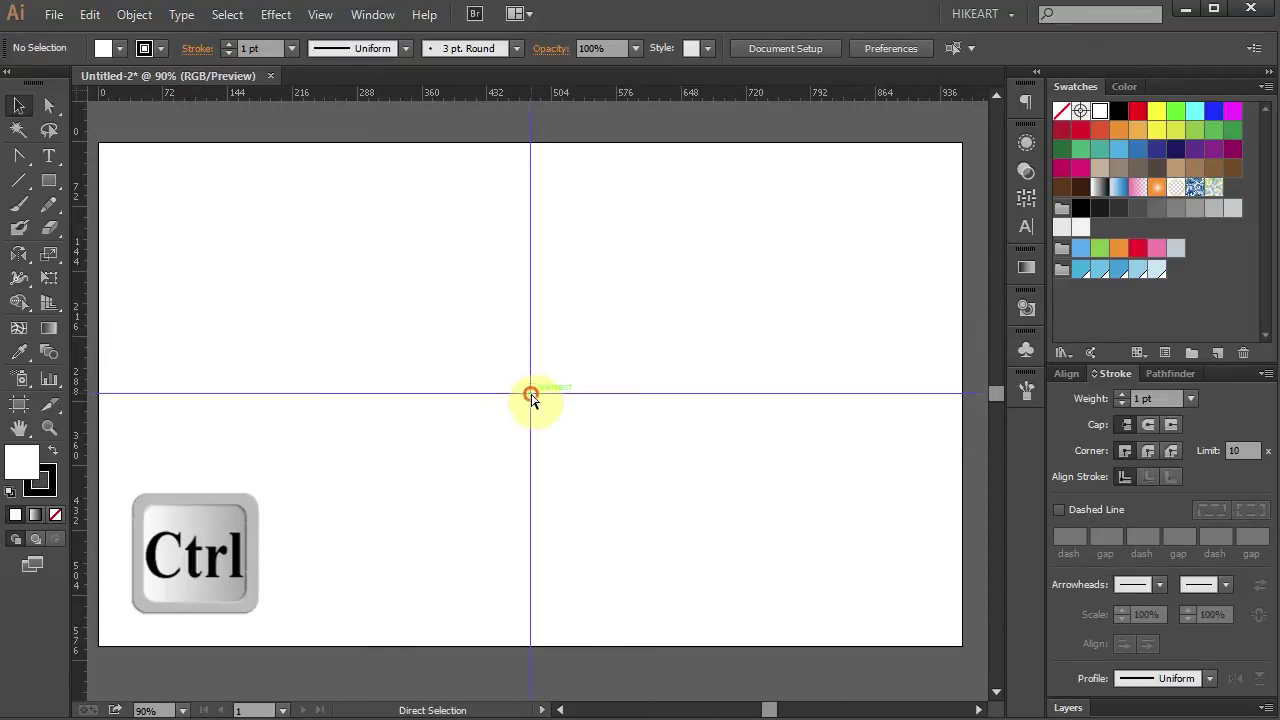
{"action": "left_click", "coordinate": [52, 492]}
Set the stroke to None and the fill to the light blue swatch.
{"action": "left_click", "coordinate": [55, 514]}
{"action": "left_click", "coordinate": [20, 452]}
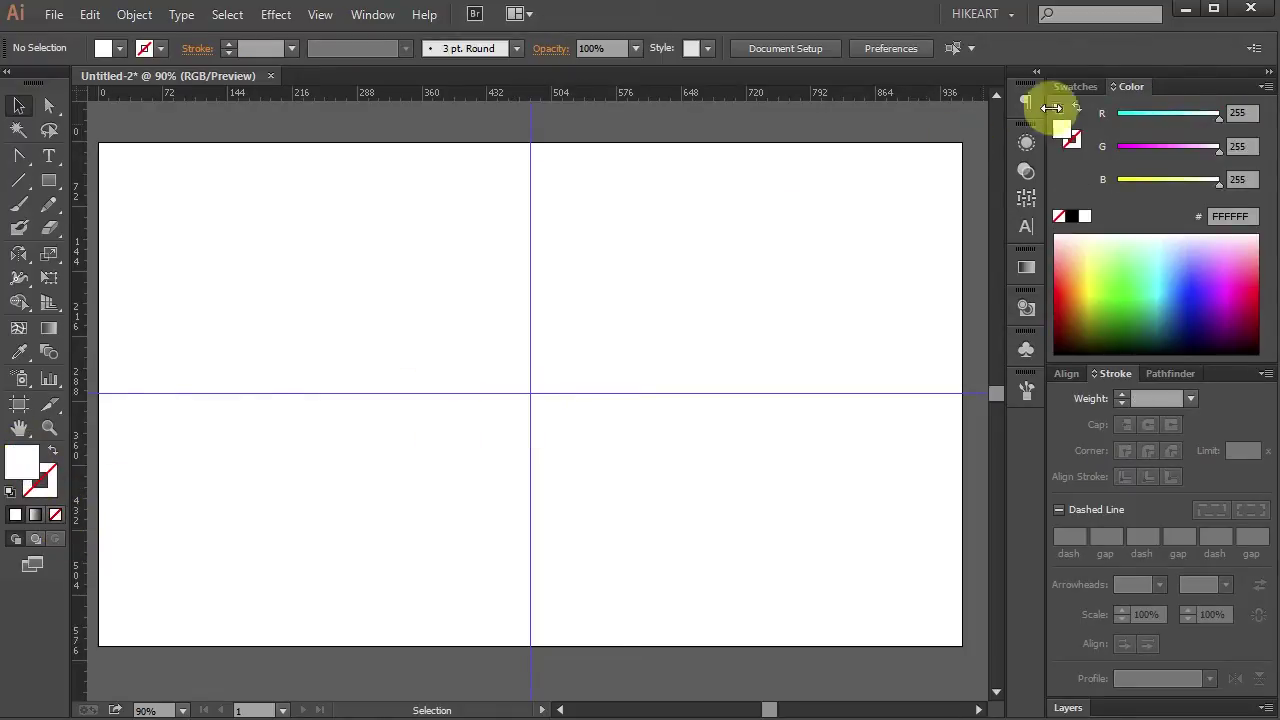
{"action": "left_click", "coordinate": [1078, 88]}
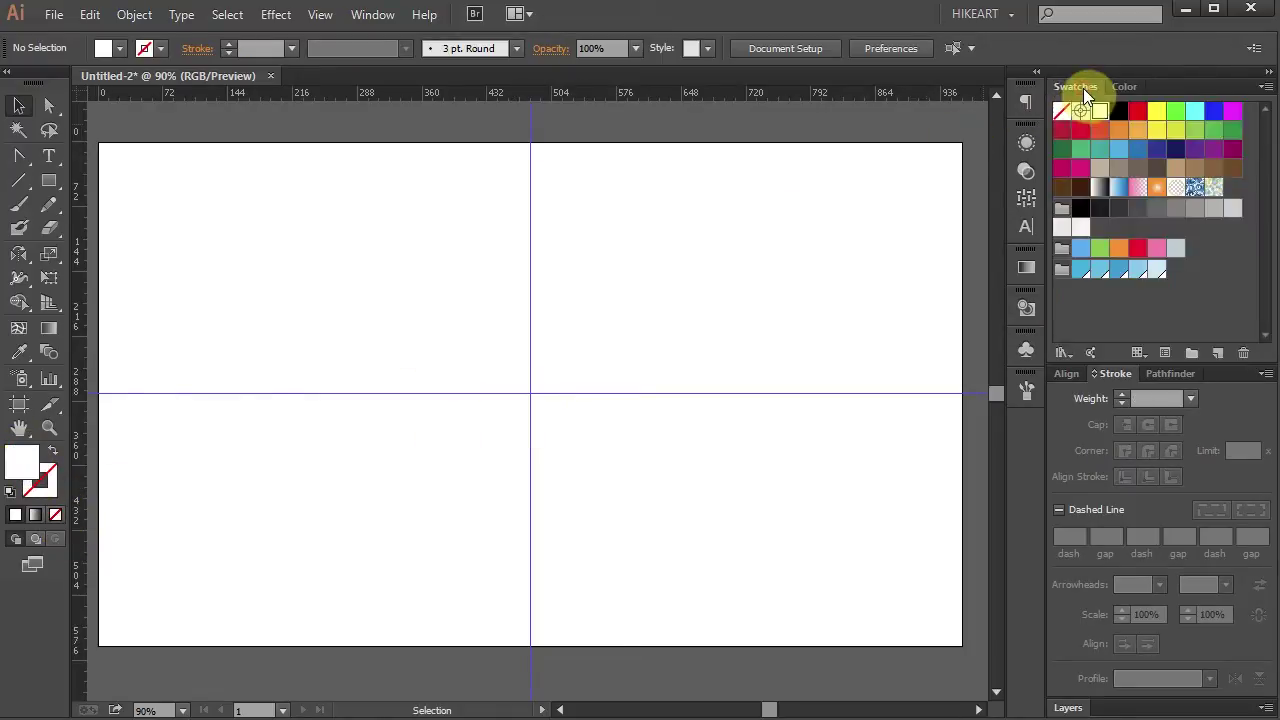
{"action": "left_click", "coordinate": [1120, 270]}
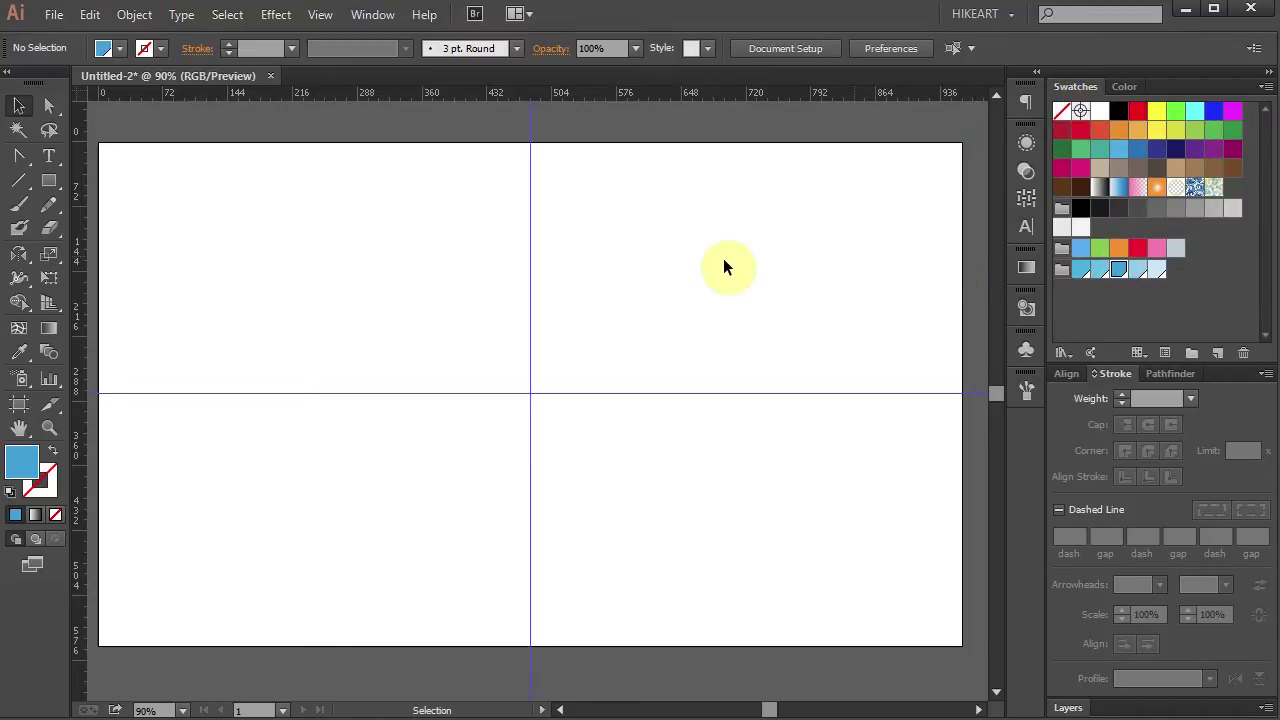
Draw a light blue circle centred on the guide crossing with the Ellipse tool.
{"action": "left_click_drag", "start_coordinate": [49, 181], "coordinate": [177, 227]}
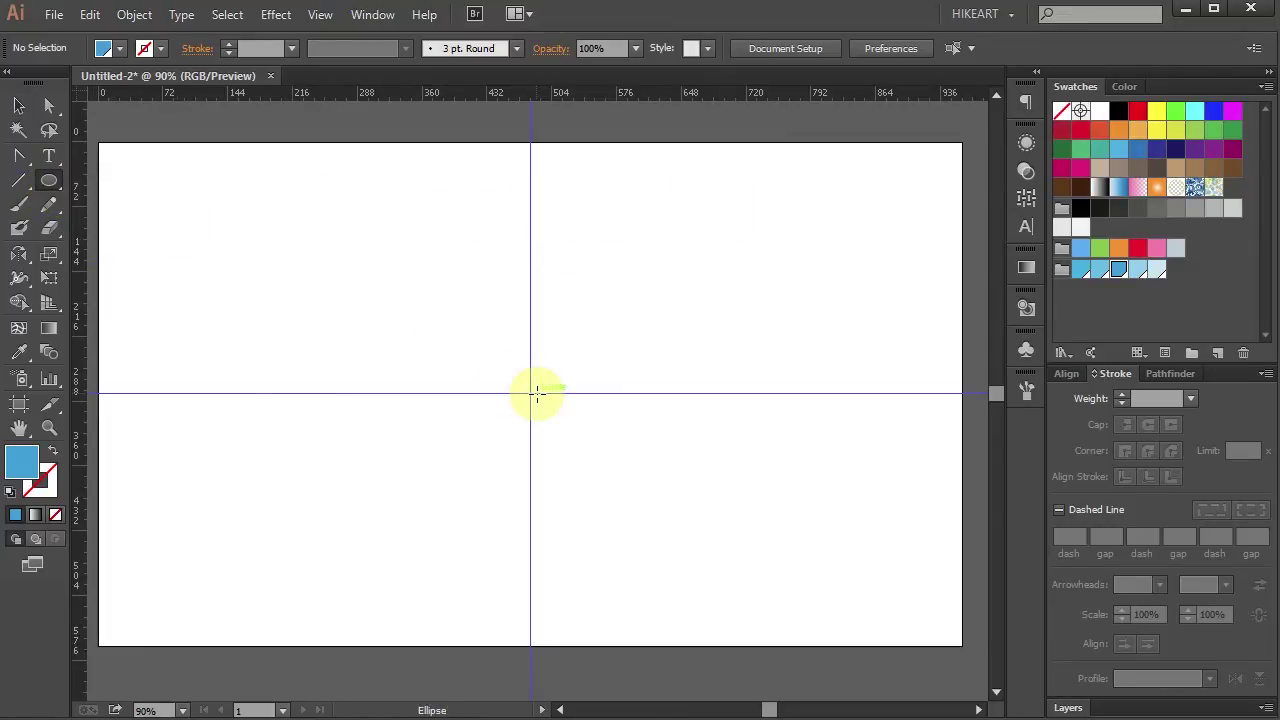
{"action": "left_click_drag", "start_coordinate": [531, 393], "coordinate": [641, 504]}
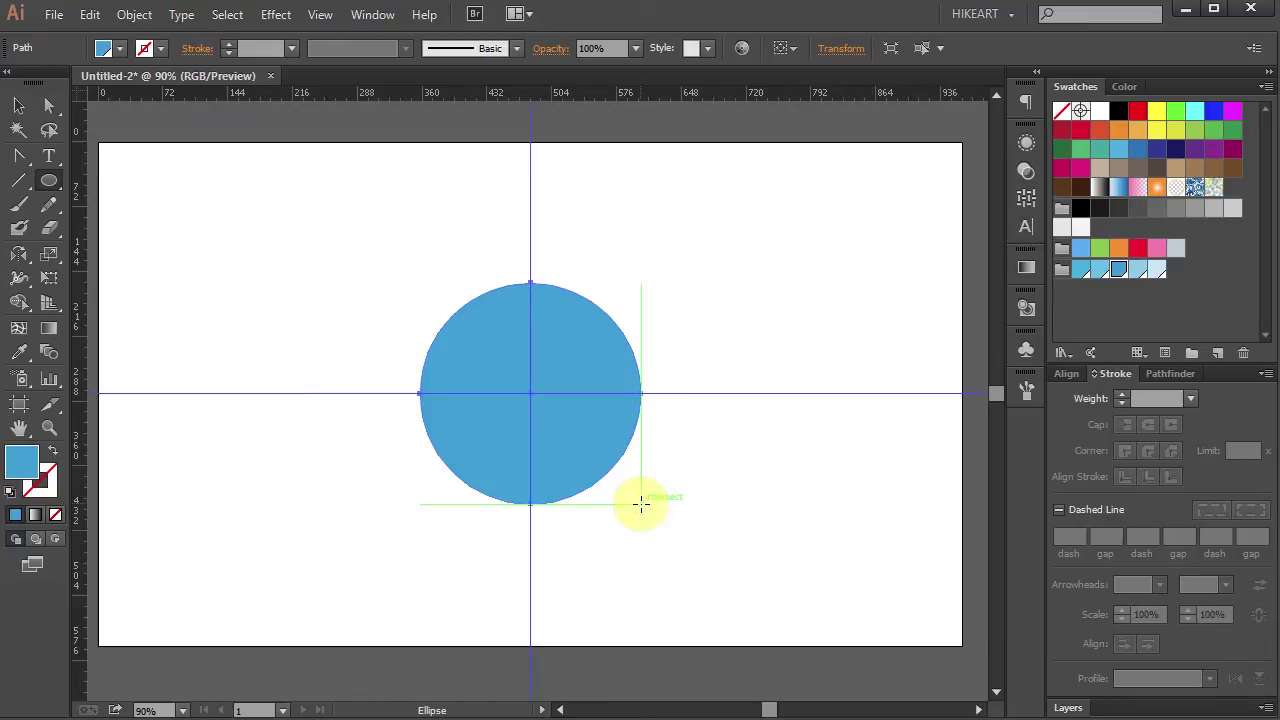
{"action": "left_click", "coordinate": [589, 366]}
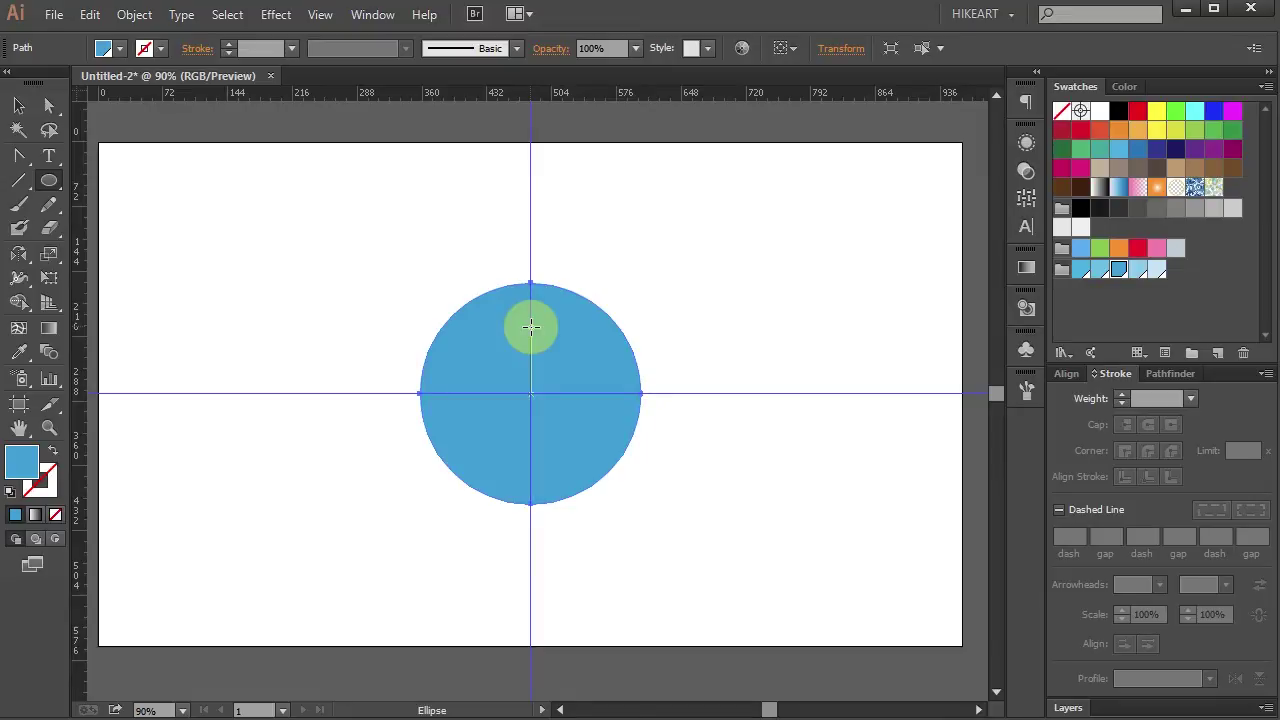
Draw a smaller ellipse from its centre across the circle's upper part.
{"action": "key", "text": "alt"}
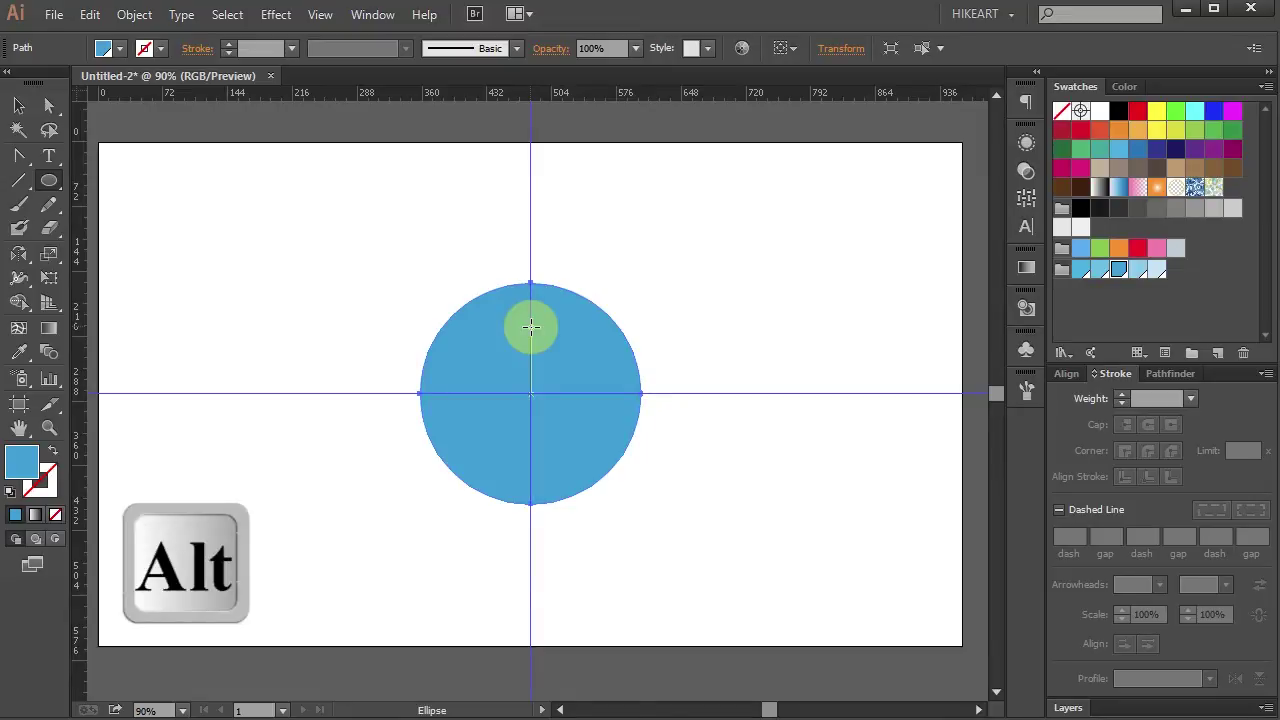
{"action": "left_click_drag", "start_coordinate": [530, 326], "coordinate": [597, 366]}
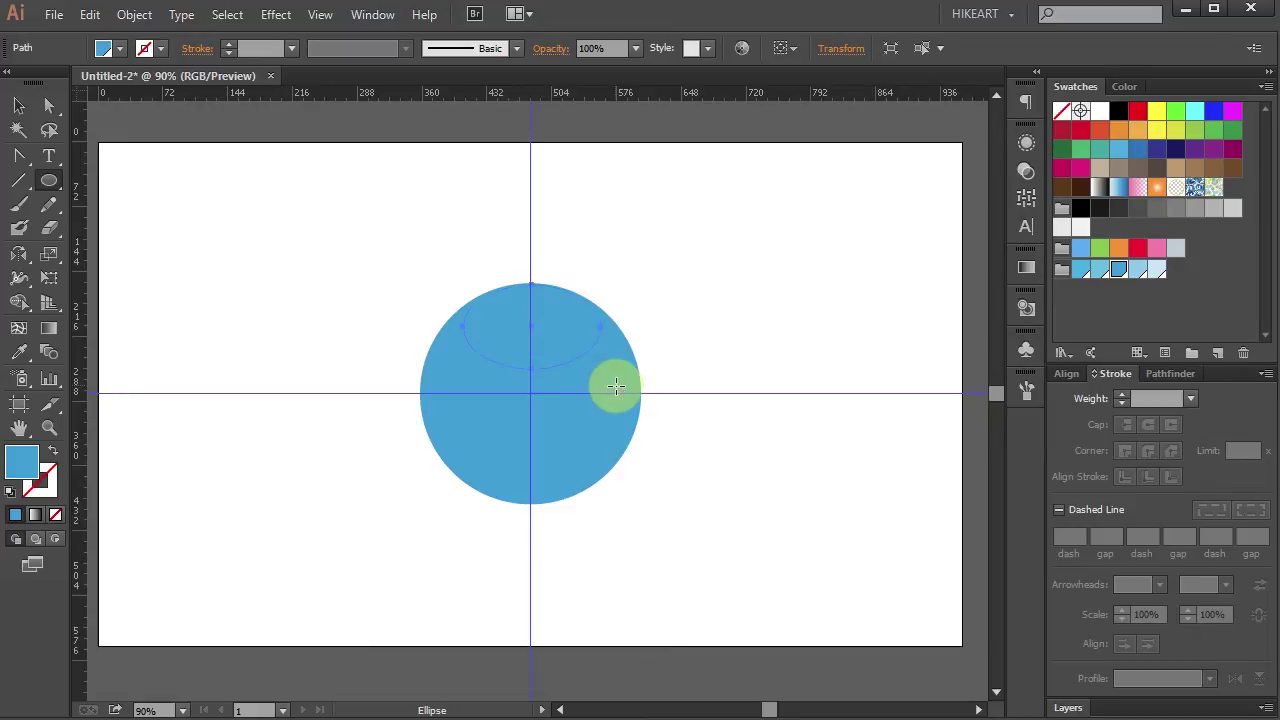
{"action": "key", "text": "v"}
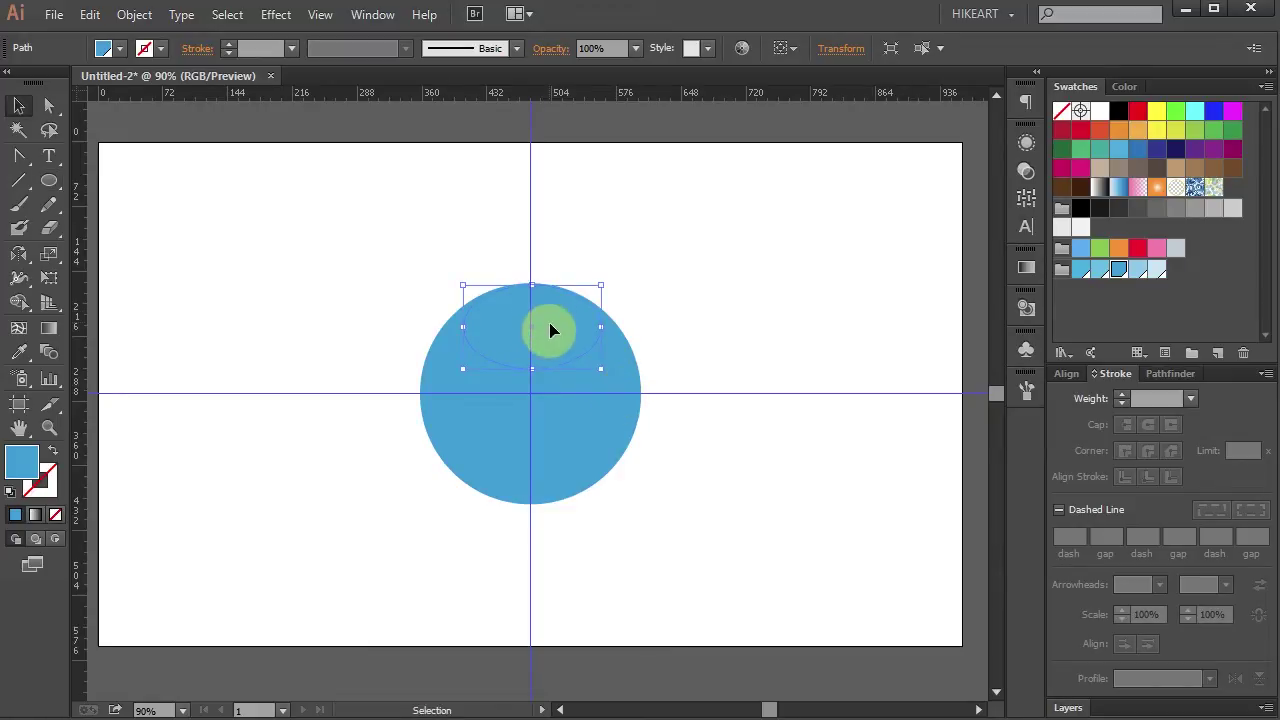
Fill the small inner ellipse with the White, Black gradient preset.
{"action": "left_click", "coordinate": [555, 347]}
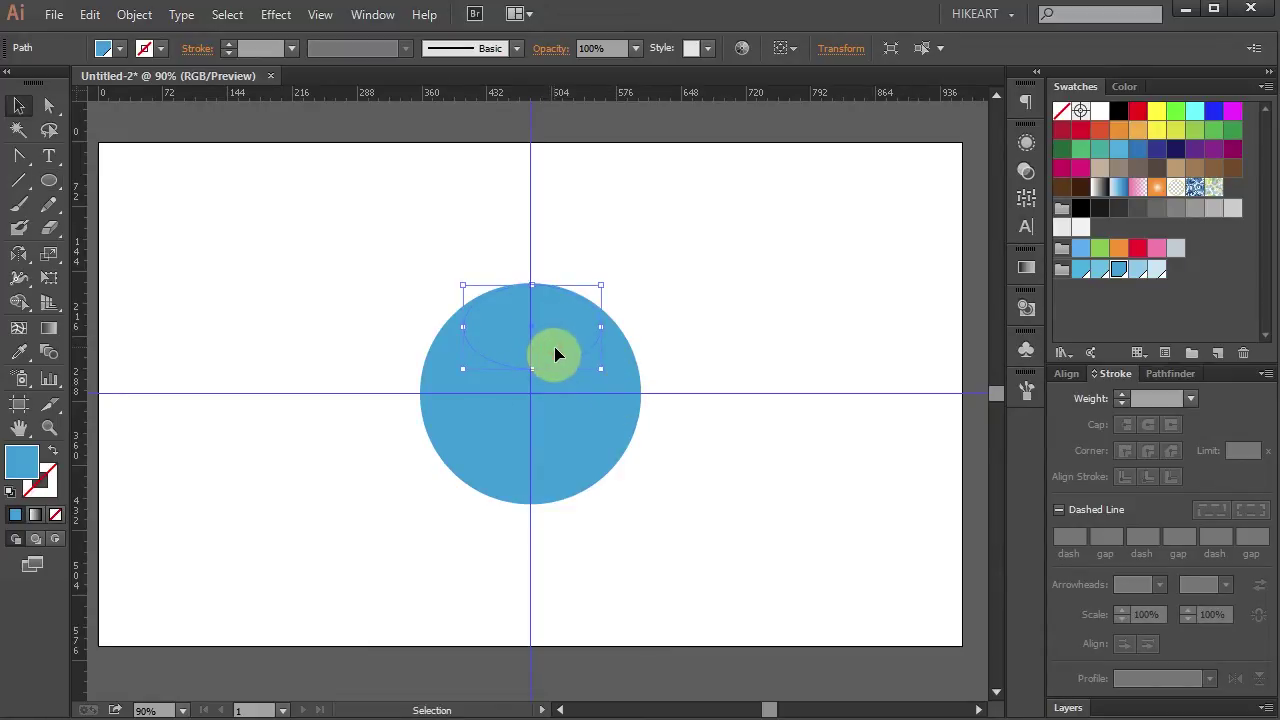
{"action": "left_click", "coordinate": [1027, 268]}
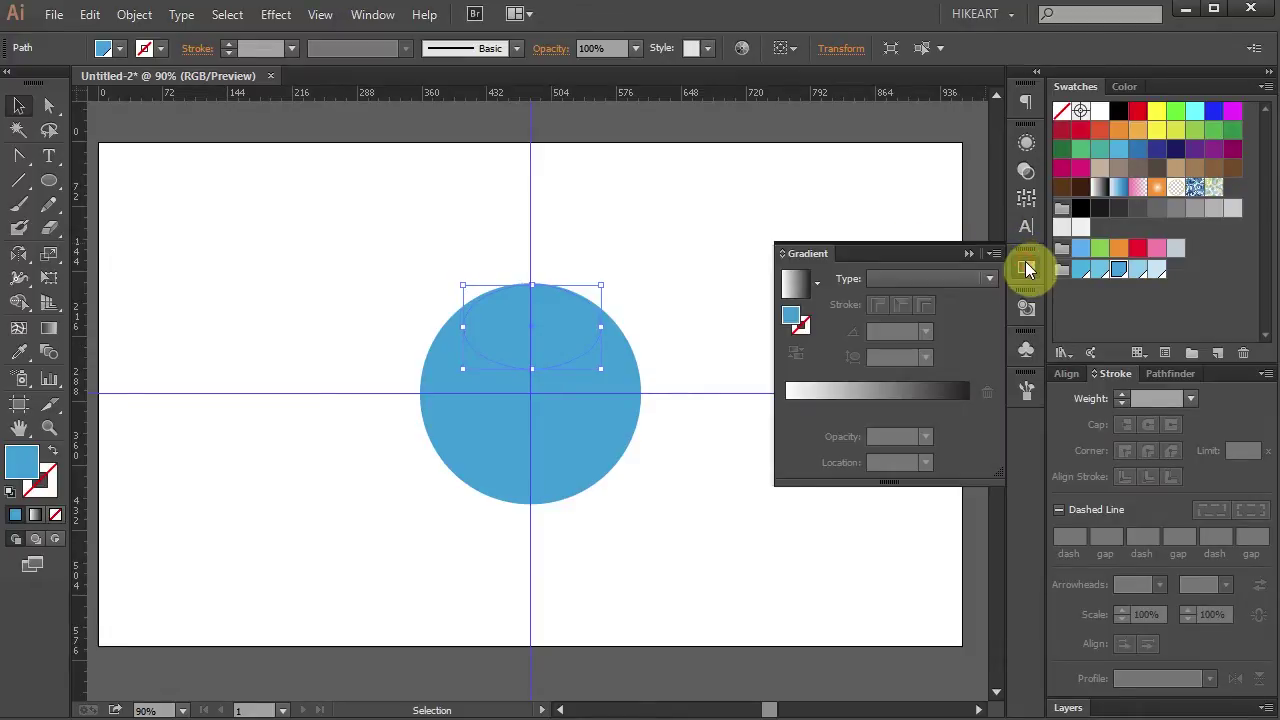
{"action": "left_click", "coordinate": [818, 283]}
{"action": "left_click", "coordinate": [811, 332]}
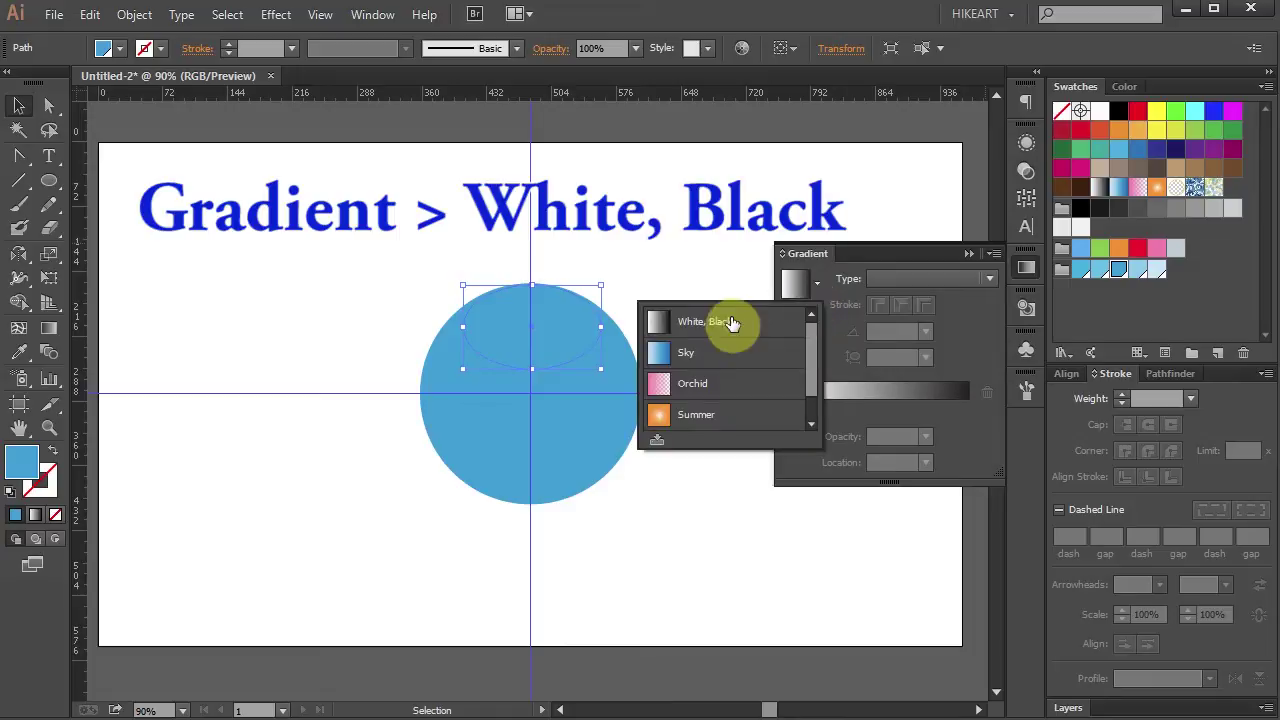
{"action": "left_click", "coordinate": [749, 322]}
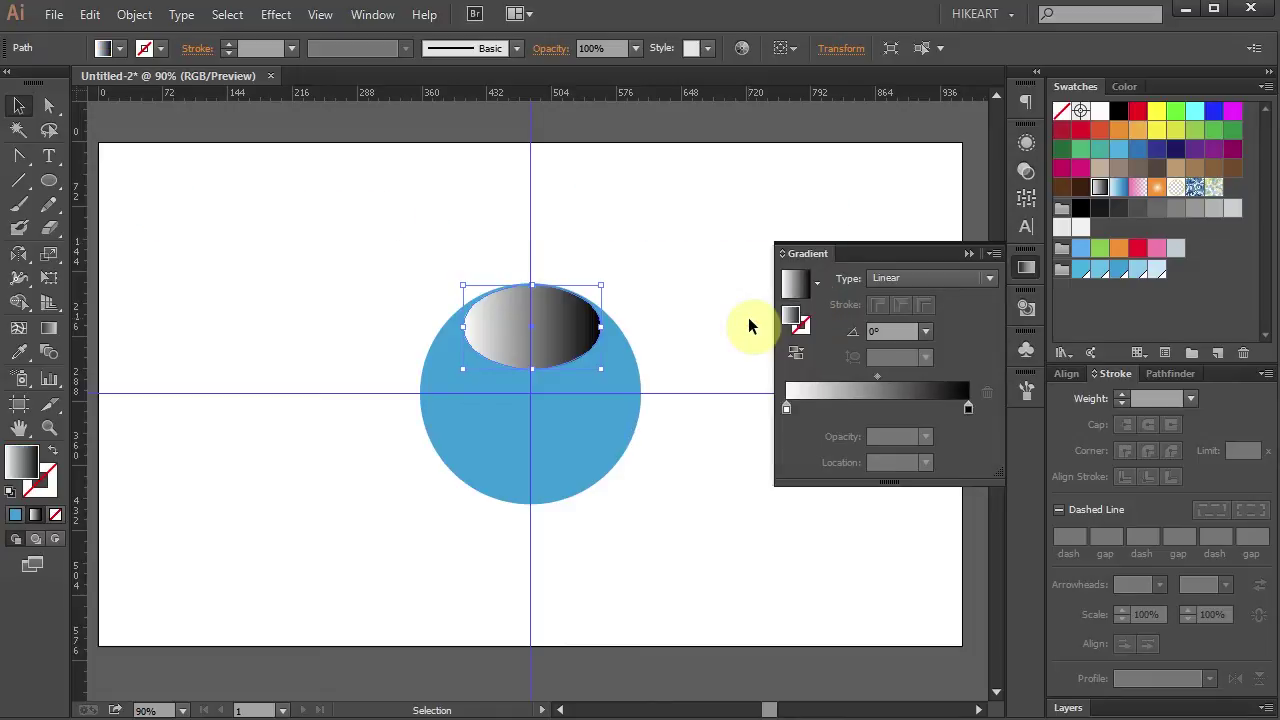
{"action": "left_click", "coordinate": [966, 252]}
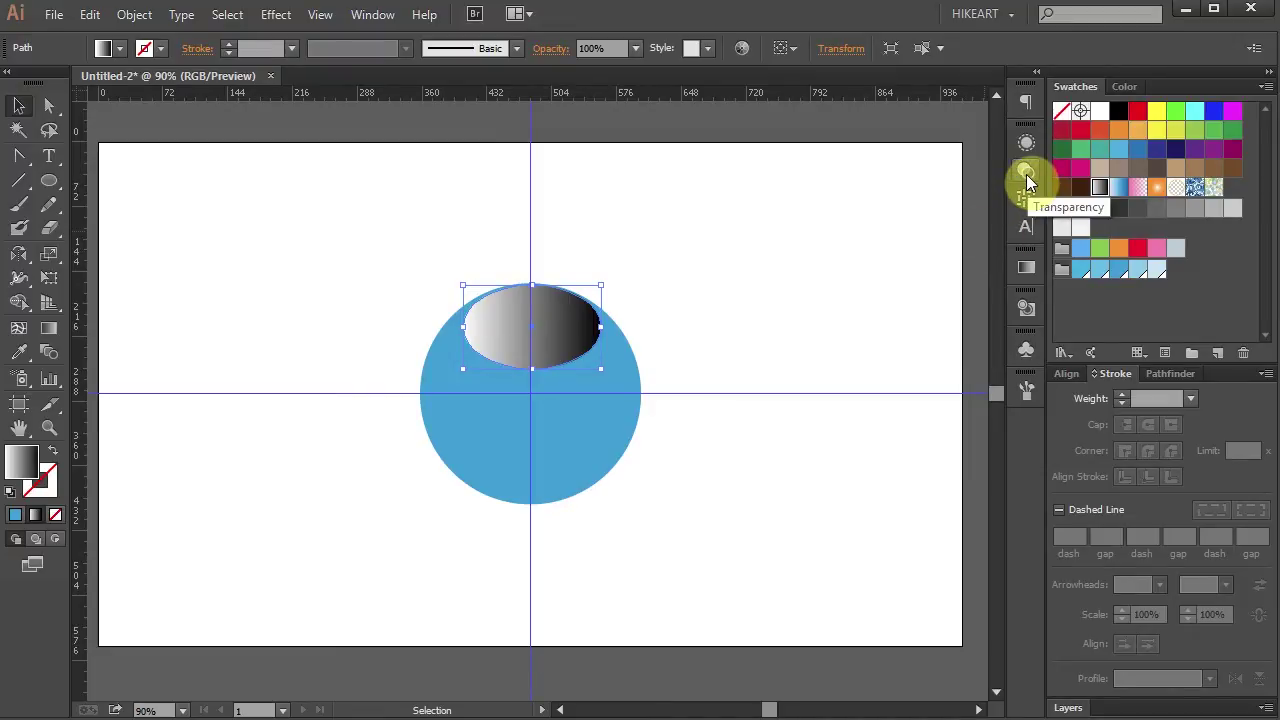
Set the ellipse's transparency to Screen blending at 20% opacity.
{"action": "left_click", "coordinate": [373, 15]}
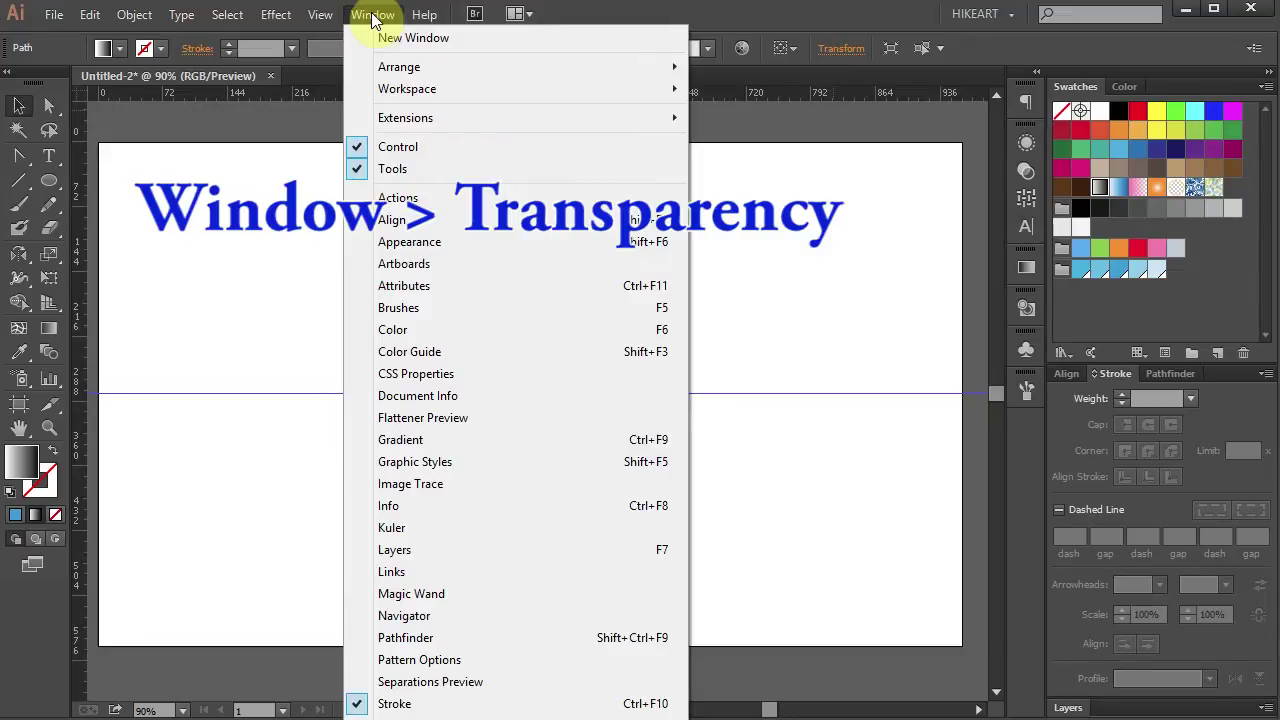
{"action": "left_click", "coordinate": [373, 15]}
{"action": "left_click", "coordinate": [1026, 170]}
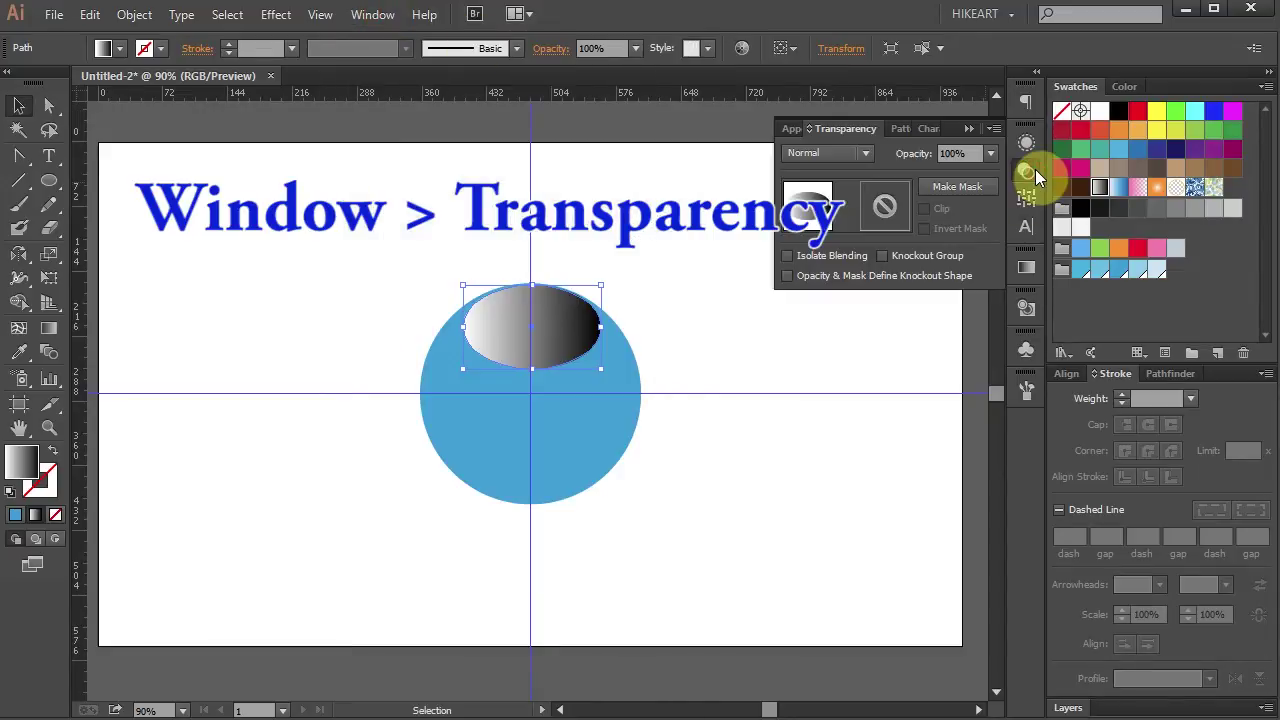
{"action": "left_click", "coordinate": [864, 154]}
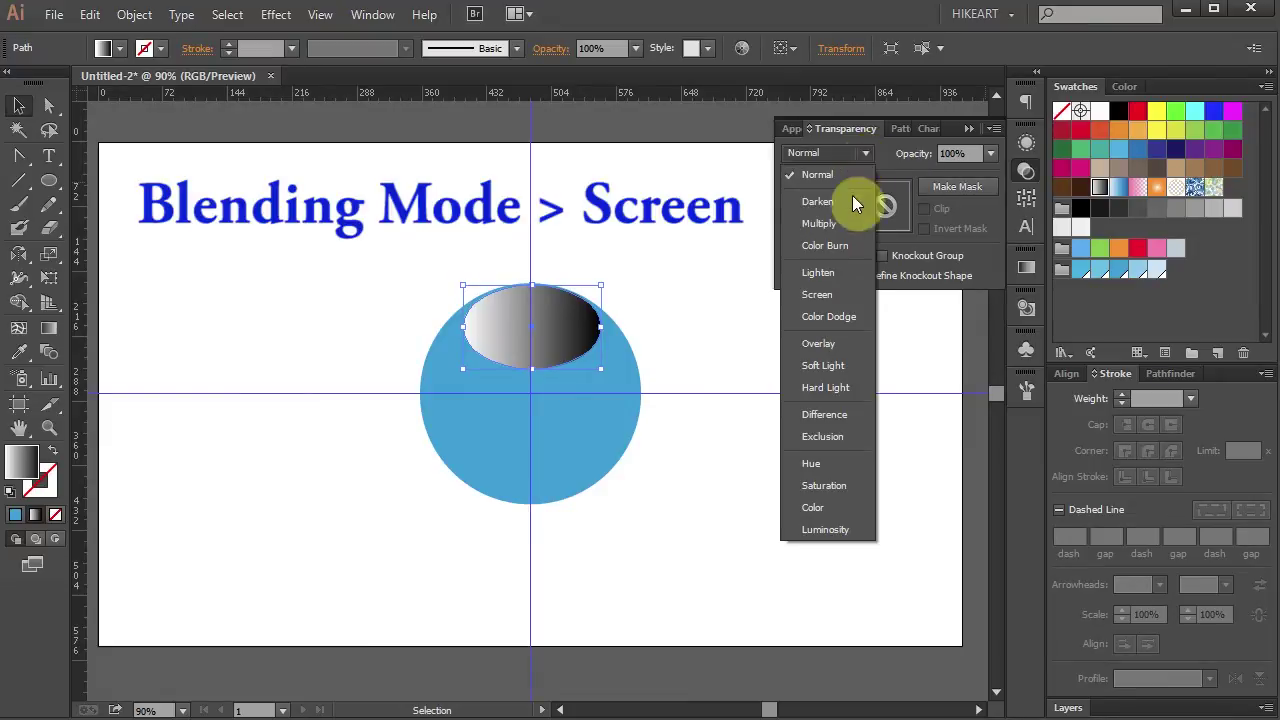
{"action": "left_click", "coordinate": [817, 295]}
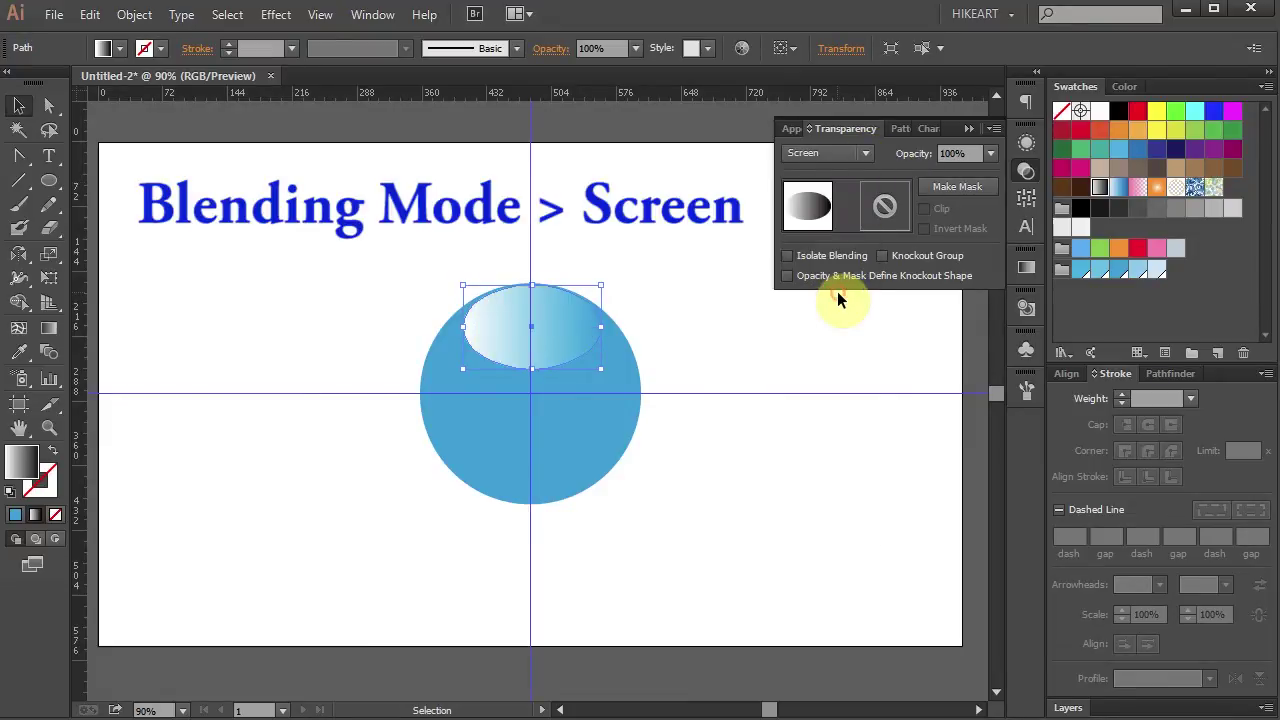
{"action": "left_click", "coordinate": [990, 153]}
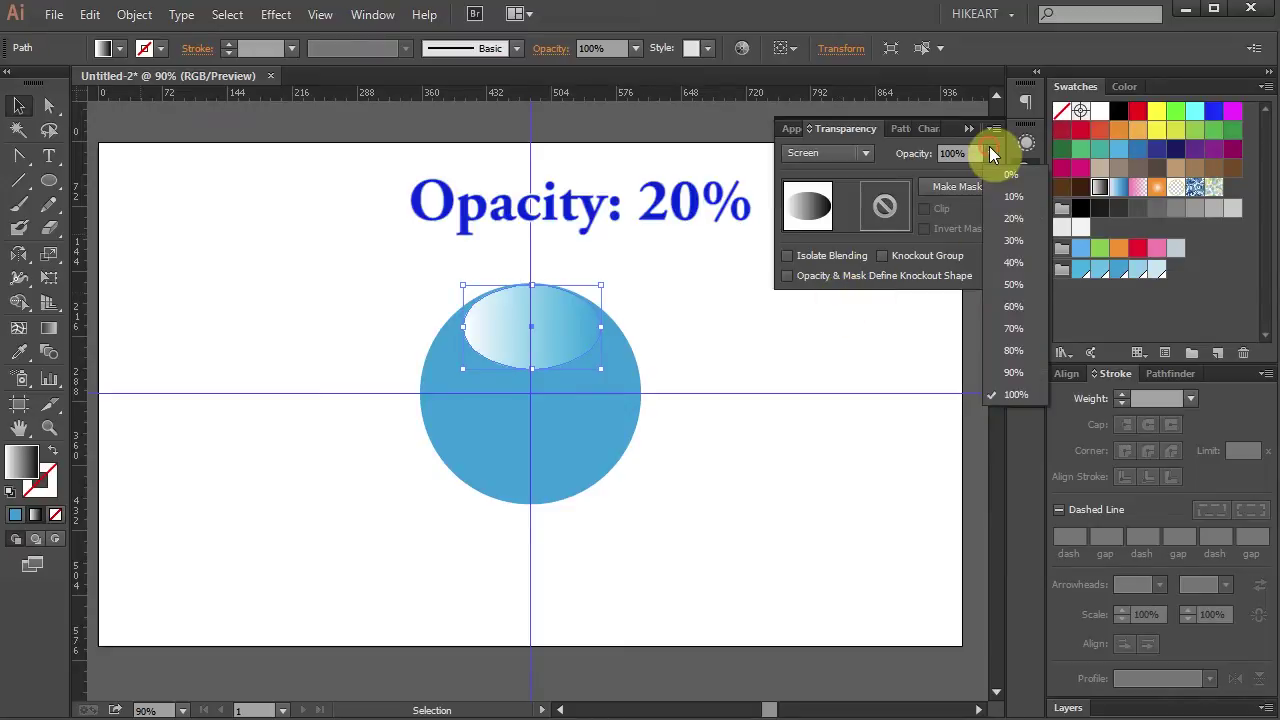
{"action": "left_click", "coordinate": [1012, 219]}
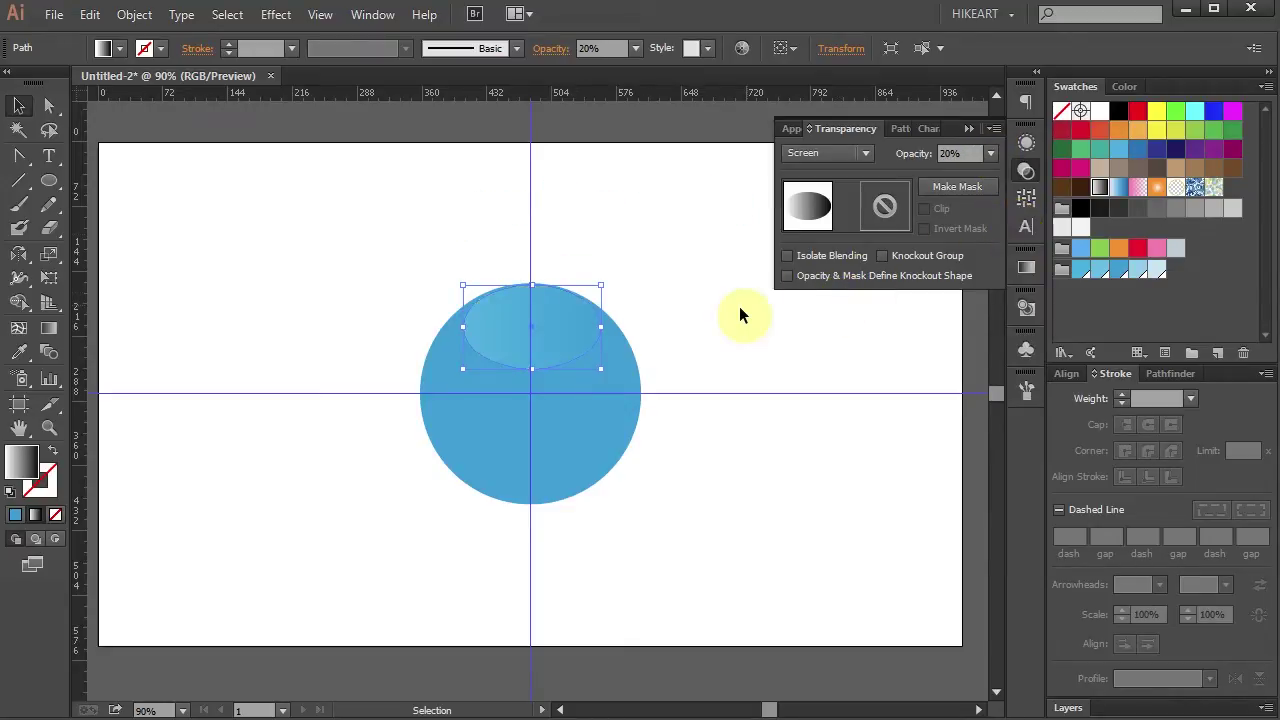
Make the highlight's gradient run vertically and paste a copy in front.
{"action": "key", "text": "g"}
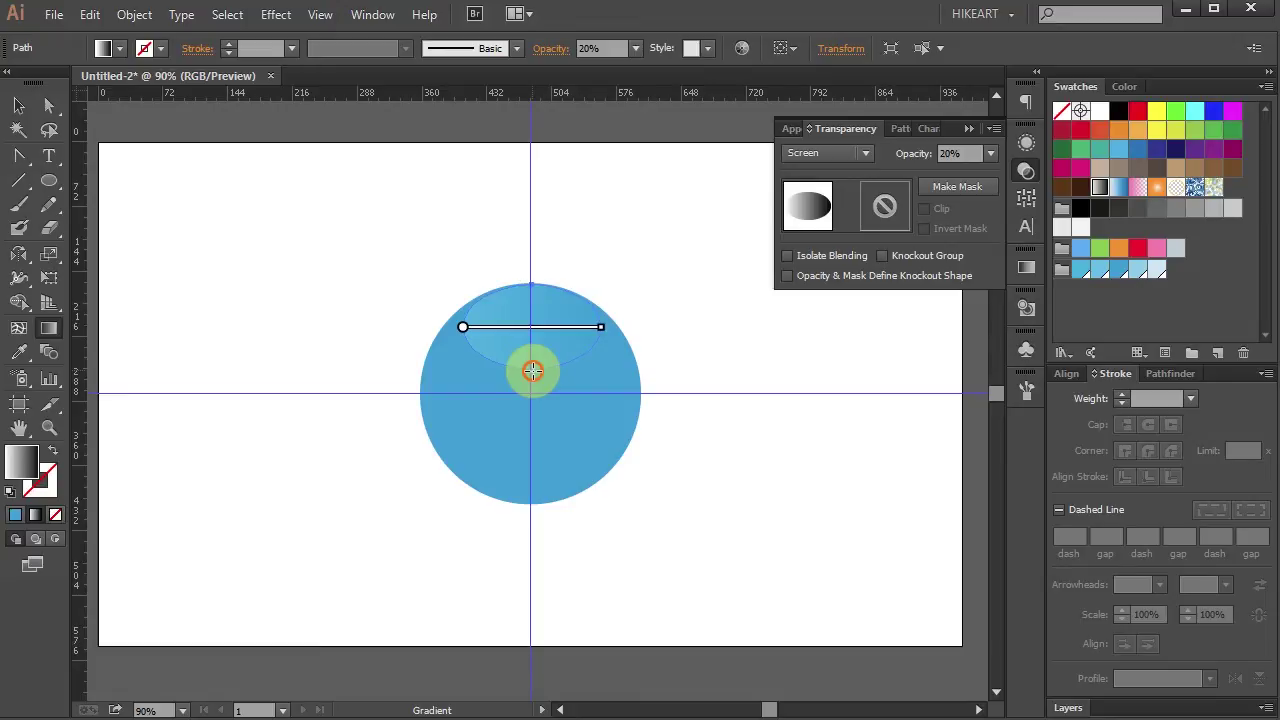
{"action": "left_click_drag", "start_coordinate": [533, 371], "coordinate": [533, 285]}
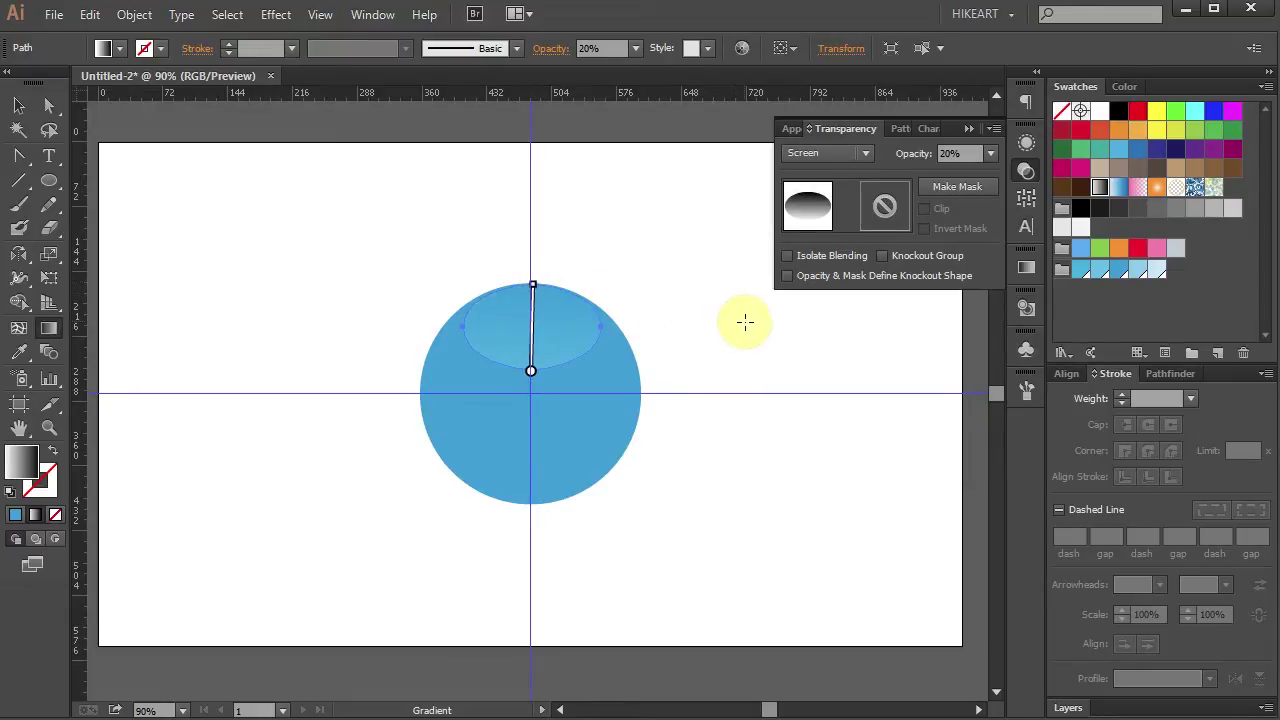
{"action": "key", "text": "ctrl+c"}
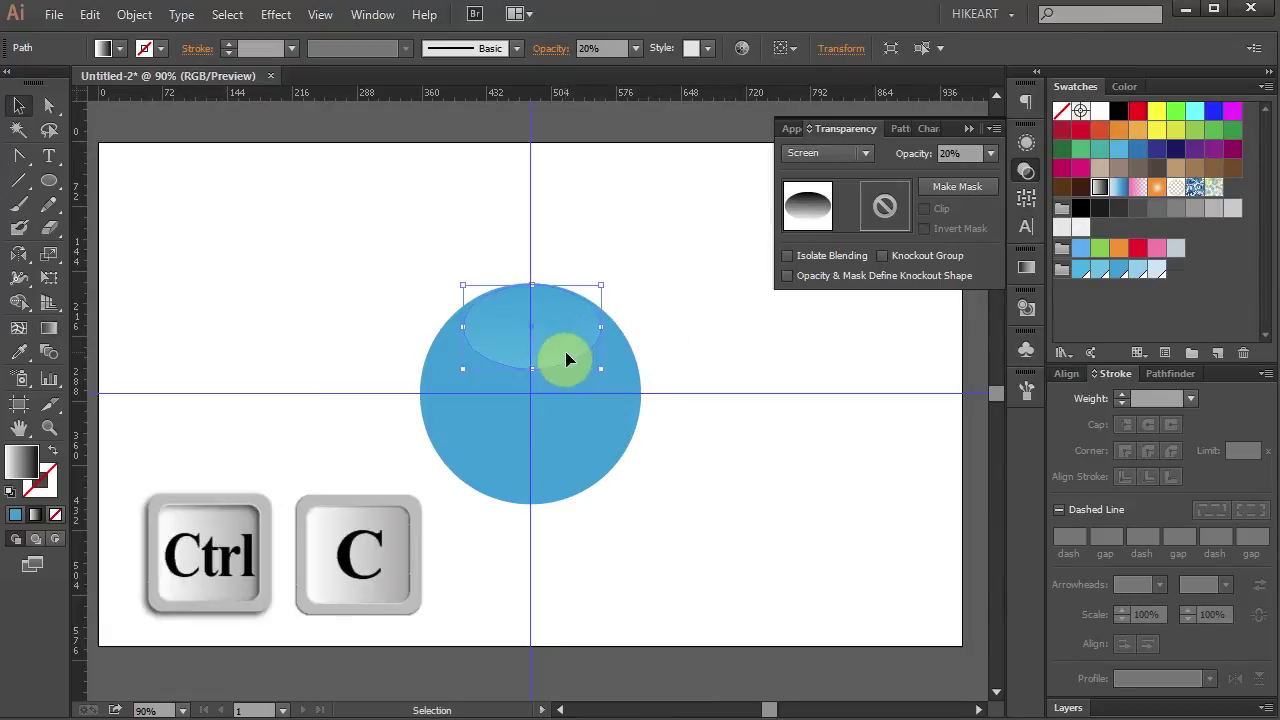
{"action": "key", "text": "ctrl+f"}
{"action": "key", "text": "ctrl"}
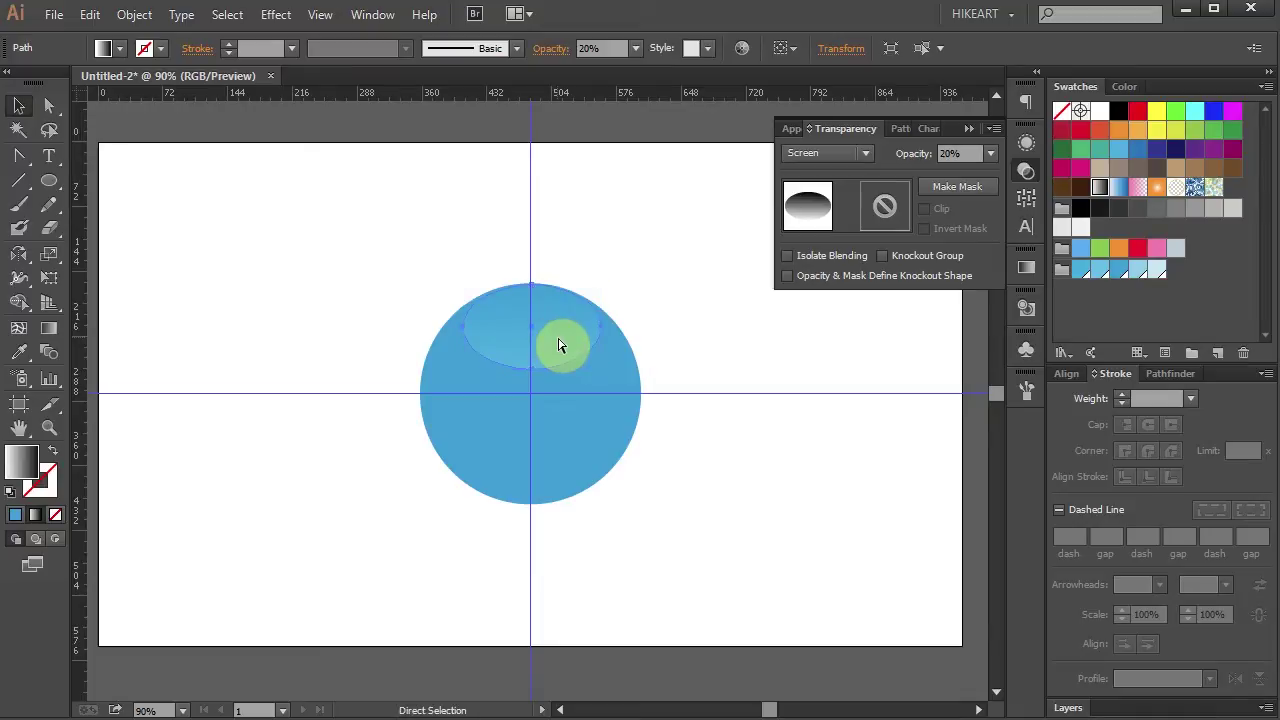
{"action": "left_click", "coordinate": [560, 345]}
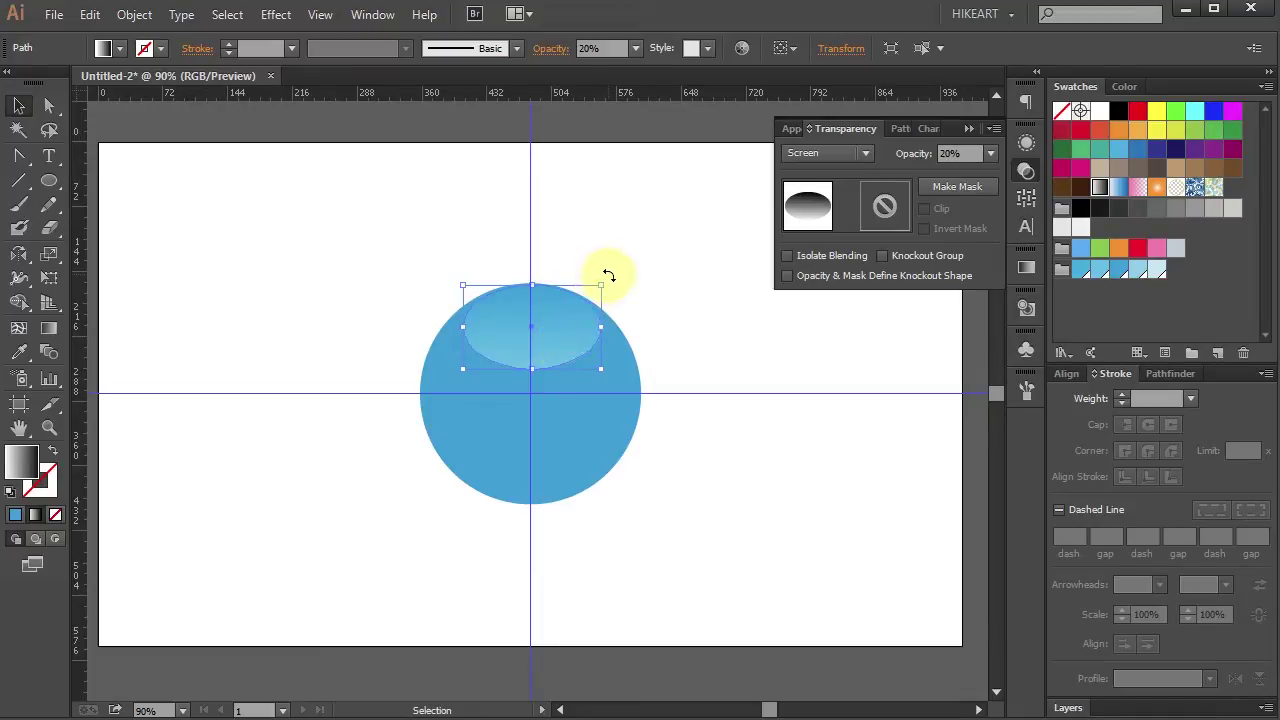
Resize the highlight copy and tilt it clockwise on the ball's upper area.
{"action": "mouse_move", "coordinate": [608, 274]}
{"action": "left_mouse_down"}
{"action": "mouse_move", "coordinate": [620, 323]}
{"action": "mouse_move", "coordinate": [600, 340]}
{"action": "mouse_move", "coordinate": [616, 344]}
{"action": "mouse_move", "coordinate": [587, 348]}
{"action": "left_mouse_up"}
{"action": "left_click", "coordinate": [563, 338]}
{"action": "key", "text": "ctrl+z"}
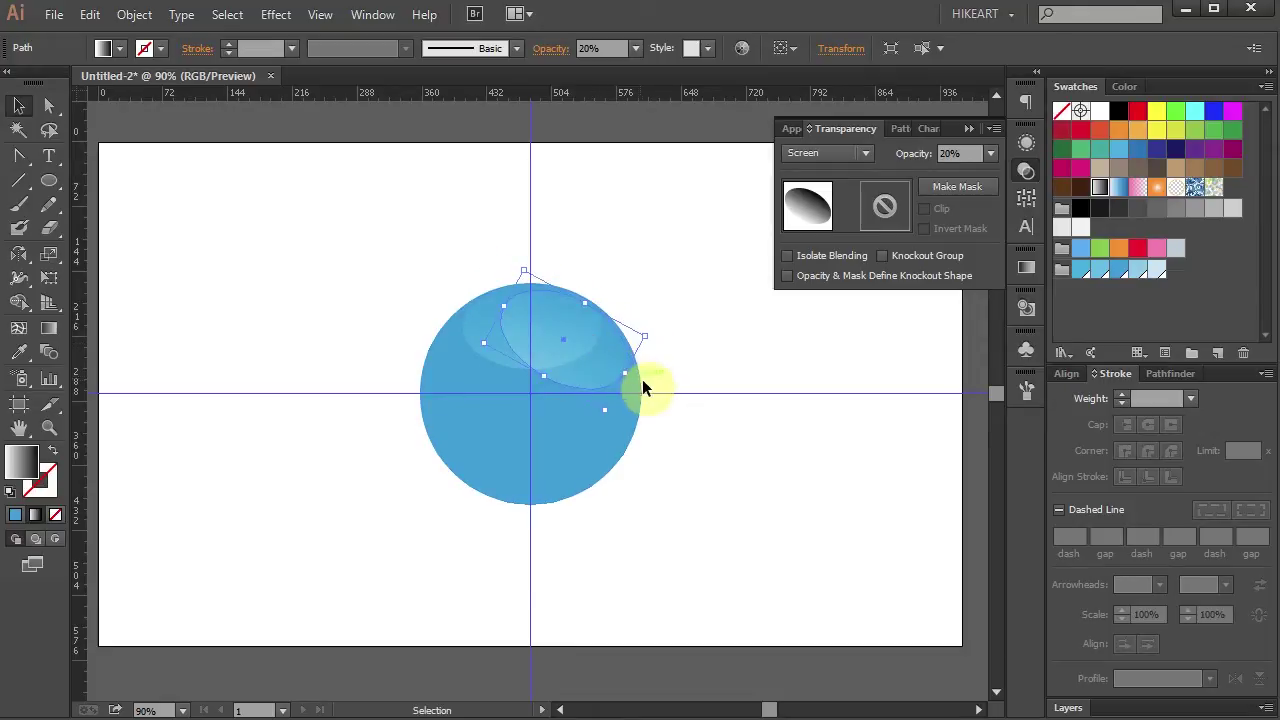
{"action": "mouse_move", "coordinate": [605, 411]}
{"action": "left_mouse_down"}
{"action": "mouse_move", "coordinate": [616, 433]}
{"action": "mouse_move", "coordinate": [593, 390]}
{"action": "left_mouse_up"}
{"action": "left_click_drag", "start_coordinate": [663, 360], "coordinate": [585, 385]}
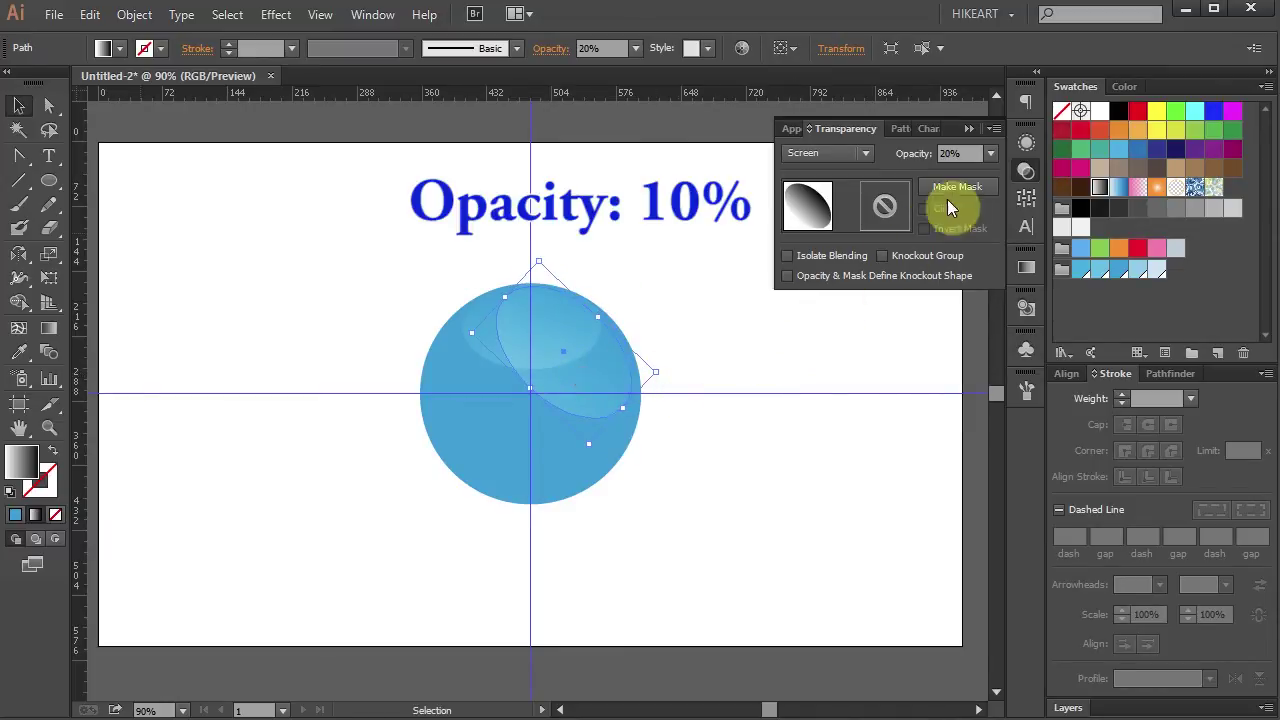
Fade the highlight to 10% opacity and deselect it.
{"action": "left_click", "coordinate": [989, 153]}
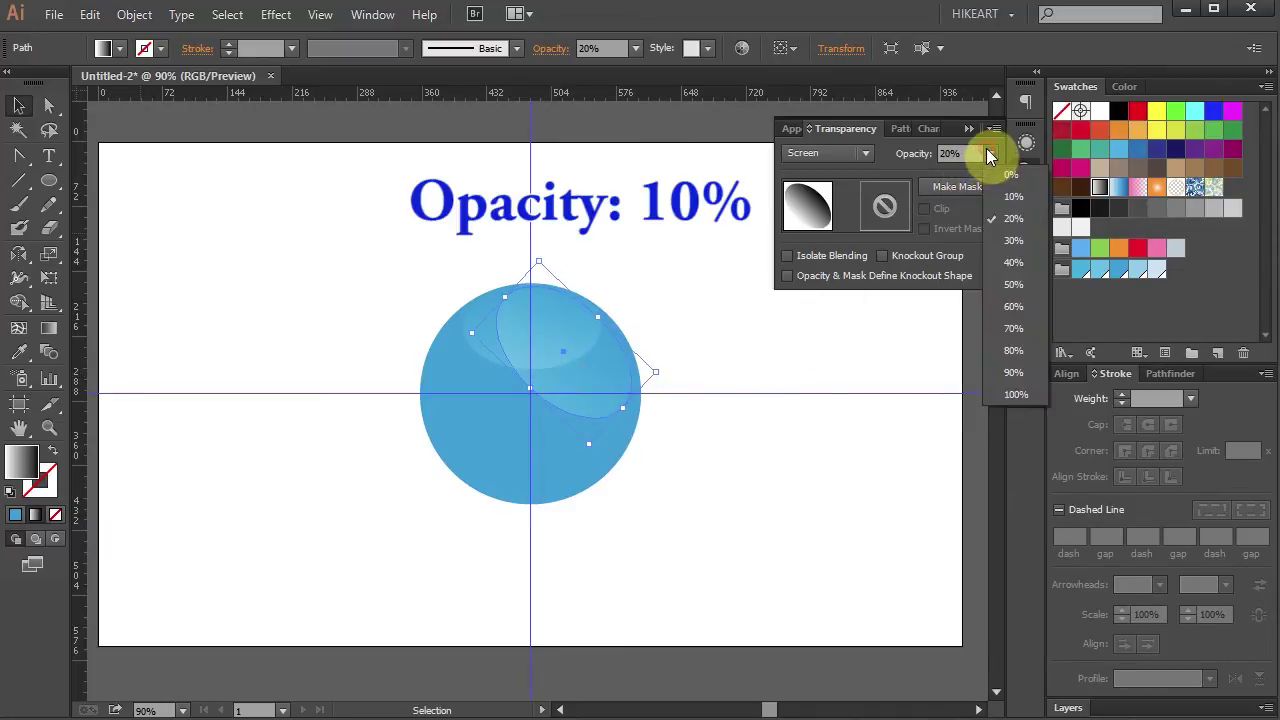
{"action": "left_click", "coordinate": [1024, 198]}
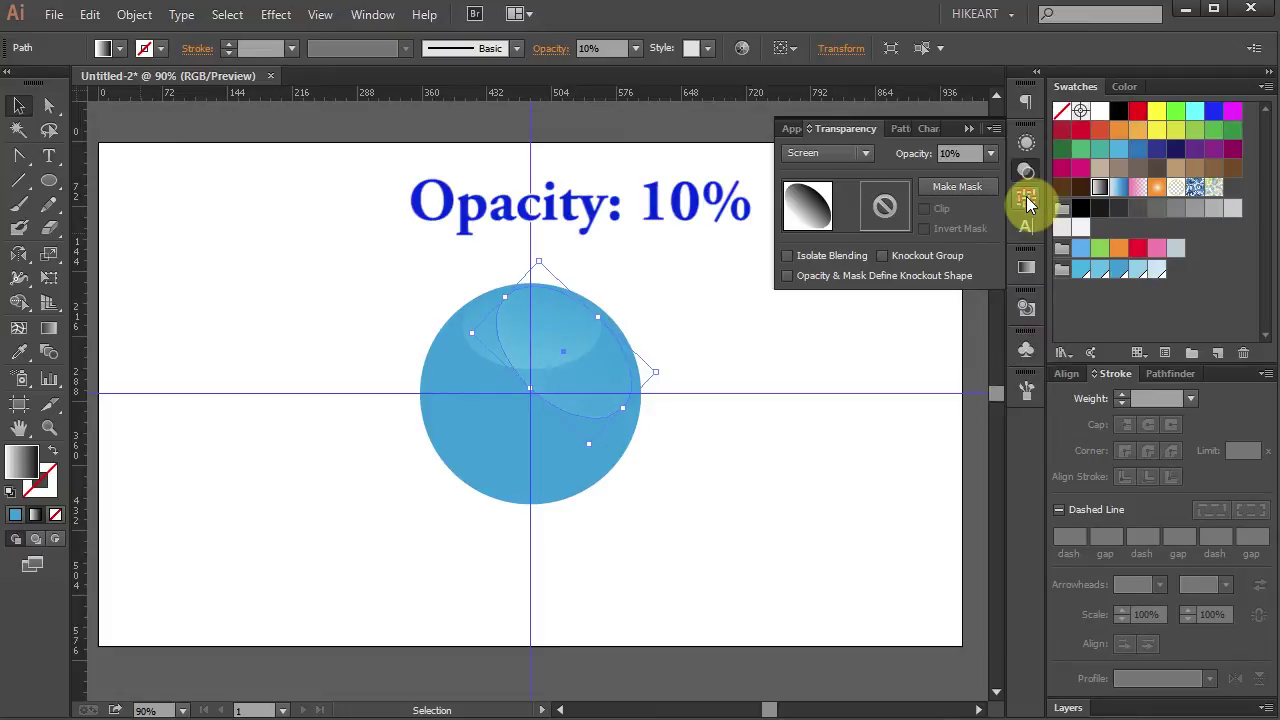
{"action": "left_click", "coordinate": [820, 365]}
{"action": "left_click", "coordinate": [970, 128]}
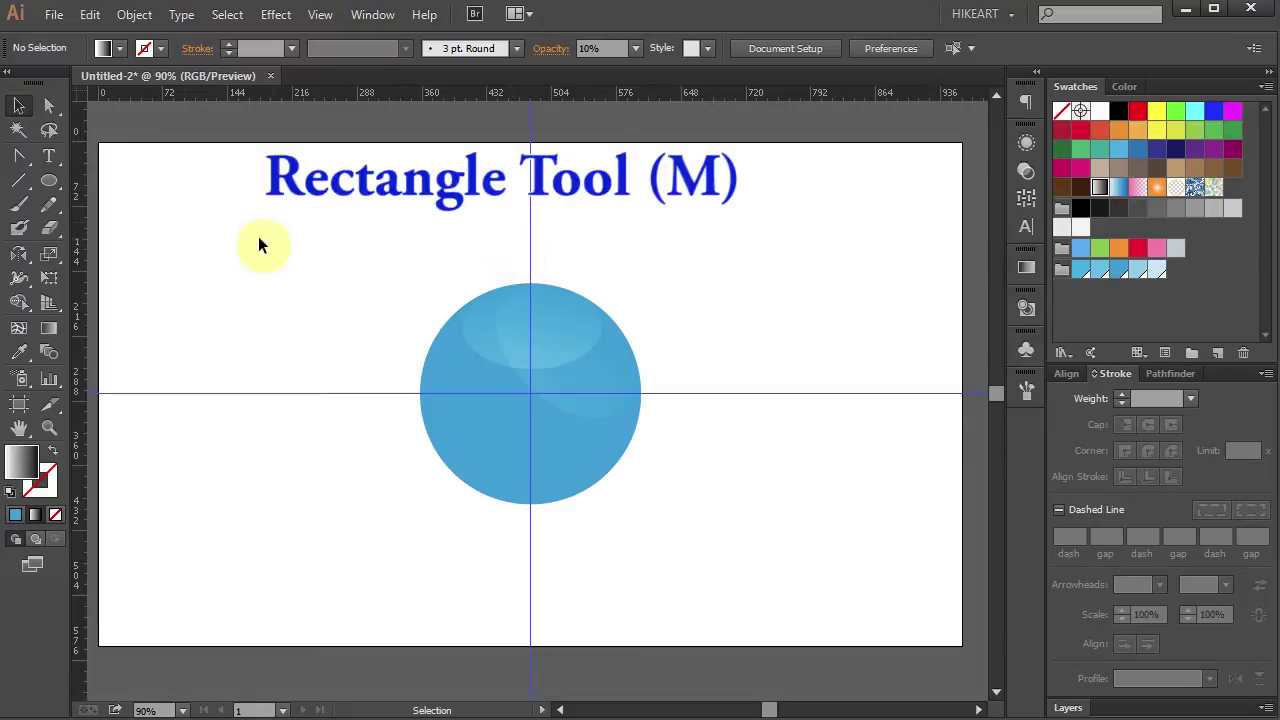
Draw a small upright rectangle from its centre above the ball, then zoom in on it.
{"action": "left_click_drag", "start_coordinate": [51, 180], "coordinate": [152, 185]}
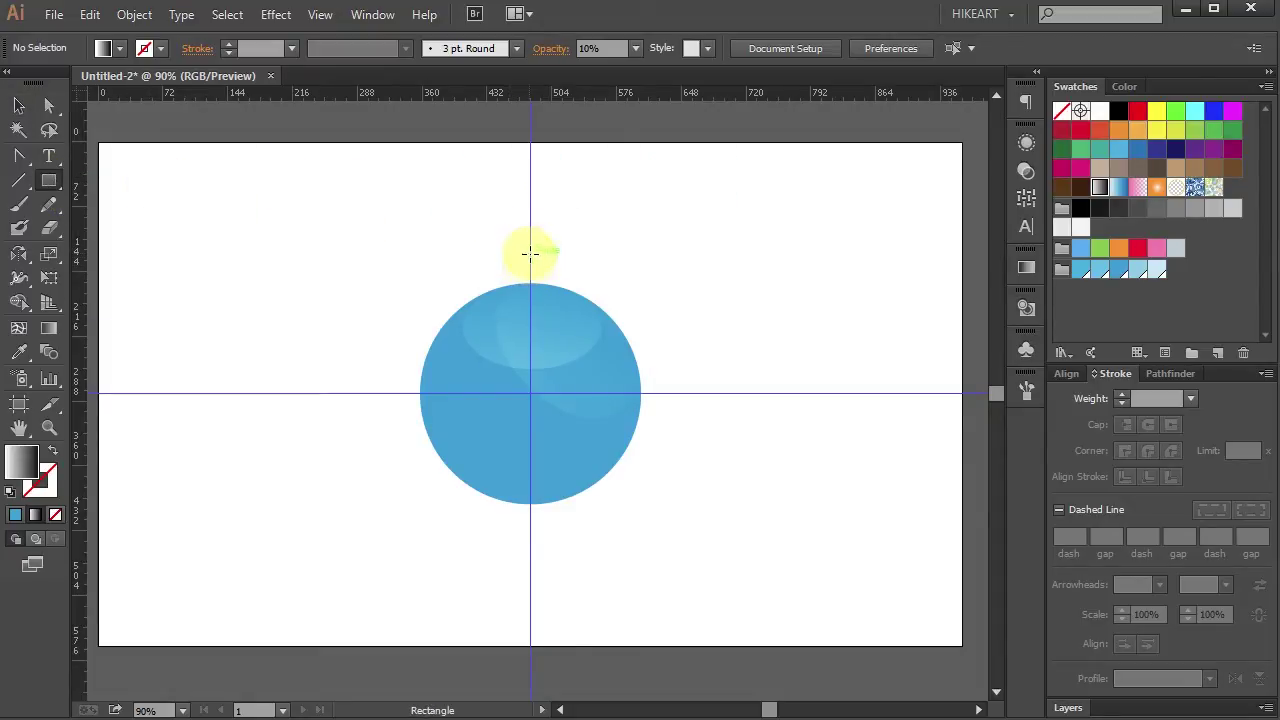
{"action": "key", "text": "alt"}
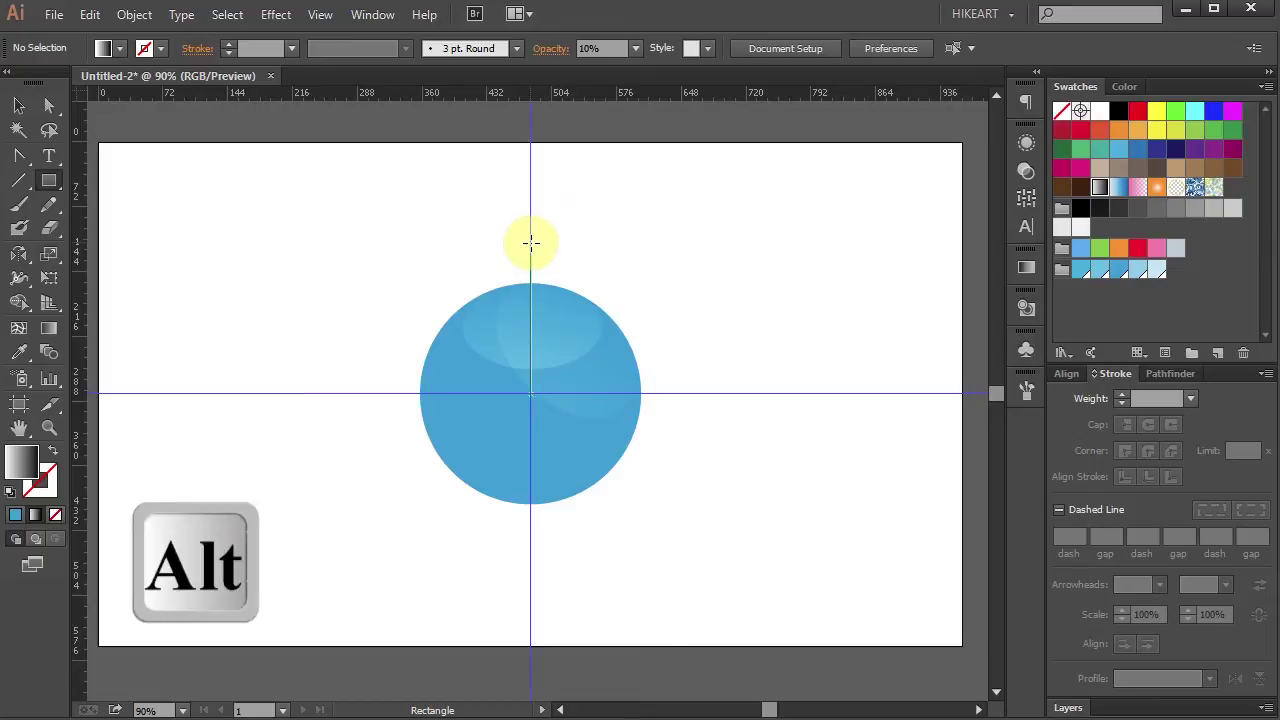
{"action": "left_click_drag", "start_coordinate": [531, 242], "coordinate": [542, 268]}
{"action": "key", "text": "z"}
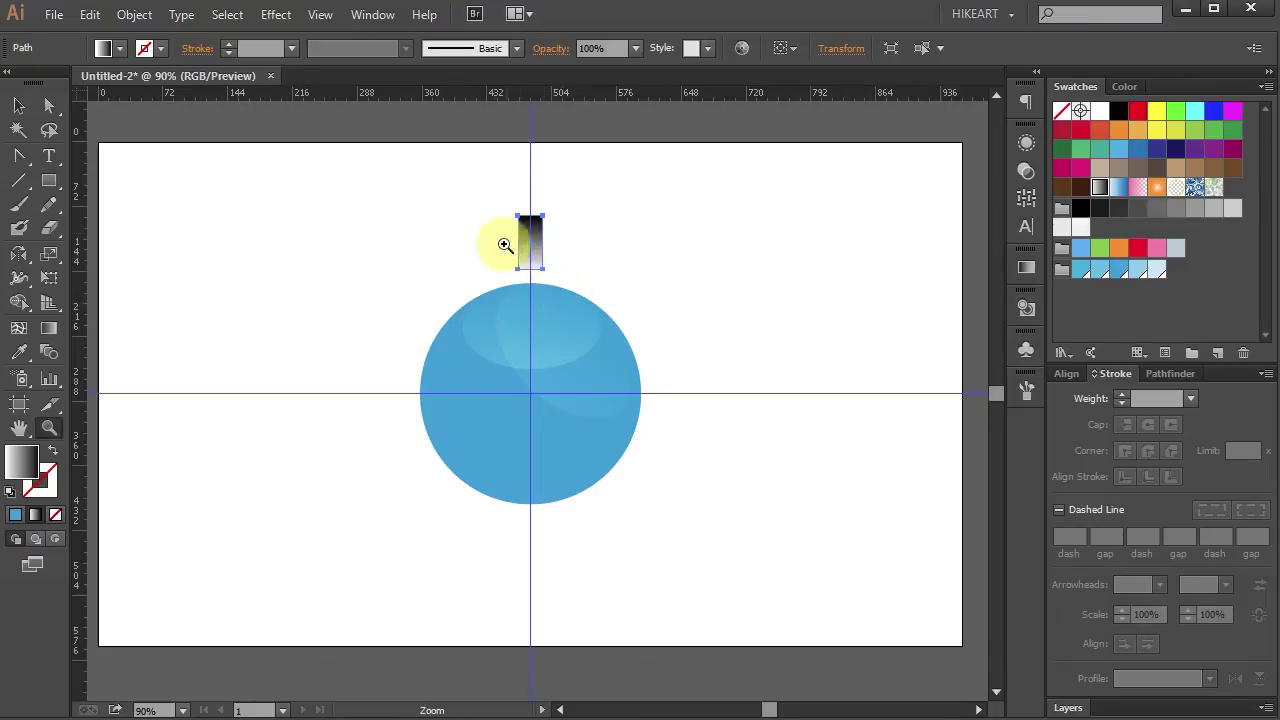
{"action": "left_click_drag", "start_coordinate": [442, 197], "coordinate": [595, 301]}
{"action": "key", "text": "v"}
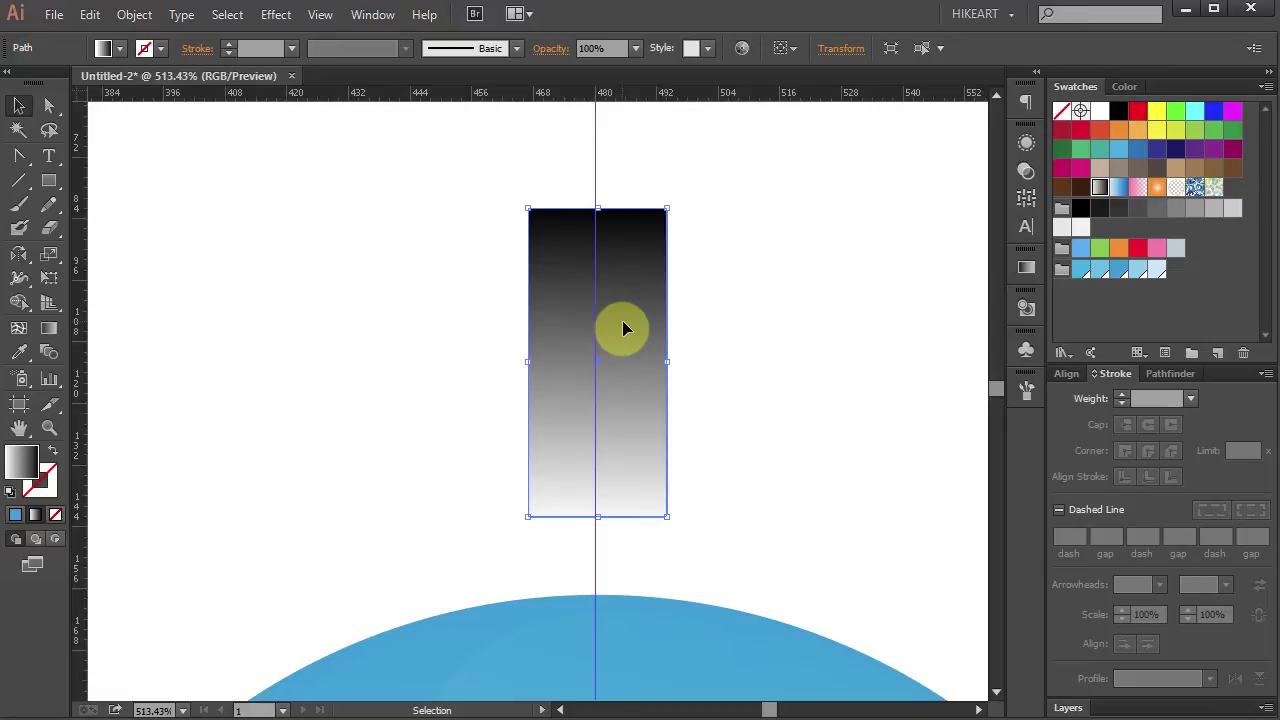
{"action": "left_click", "coordinate": [1026, 268]}
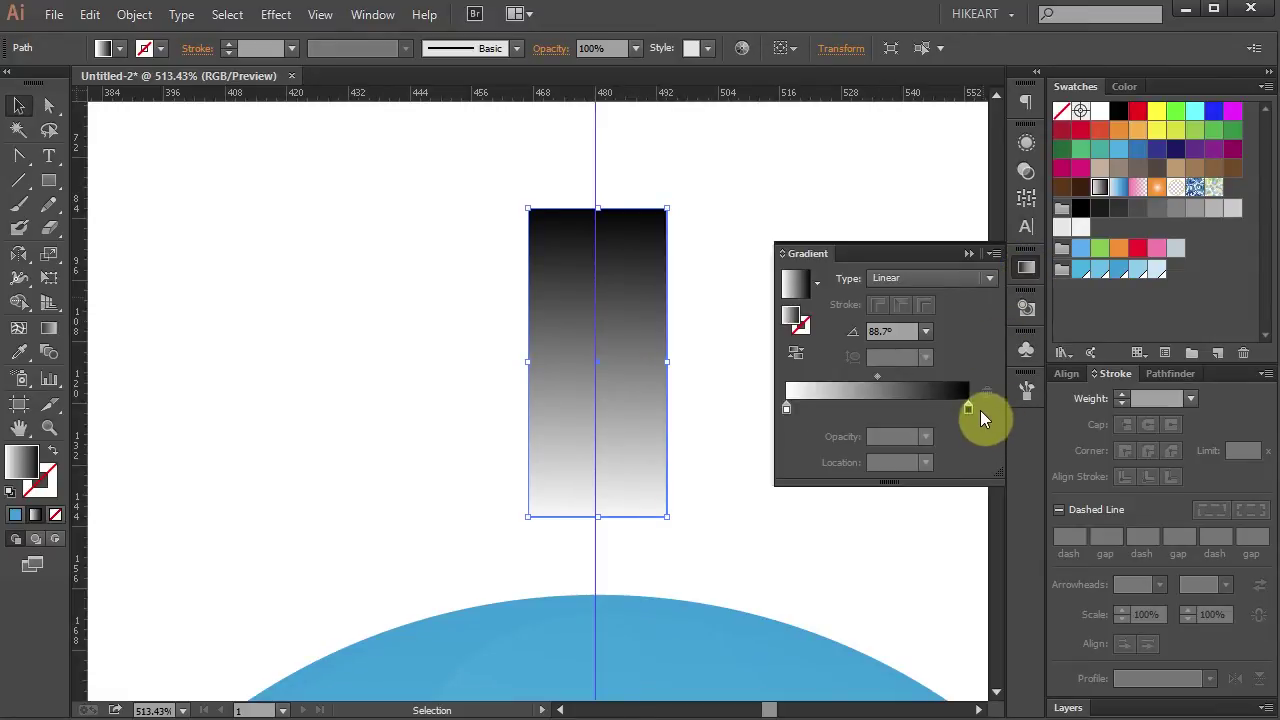
Turn the gradient's black stop blue and rearrange the stops for a light middle.
{"action": "left_click", "coordinate": [968, 407]}
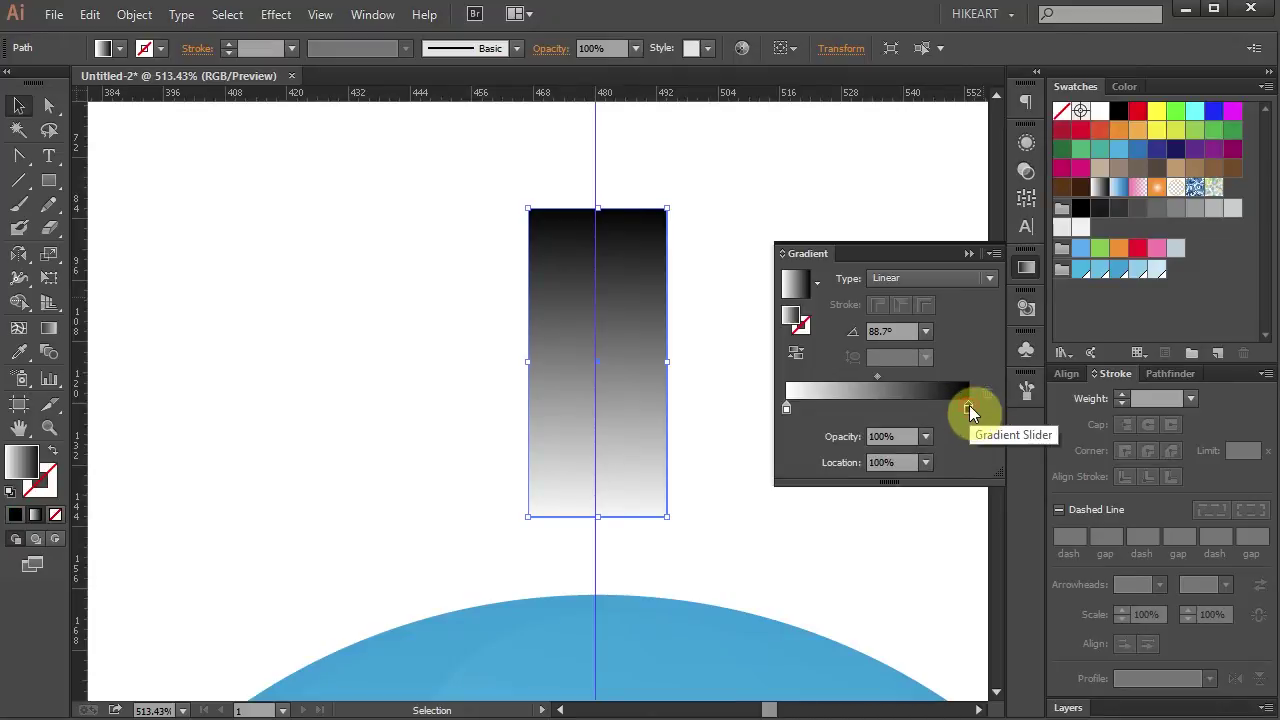
{"action": "key", "text": "alt"}
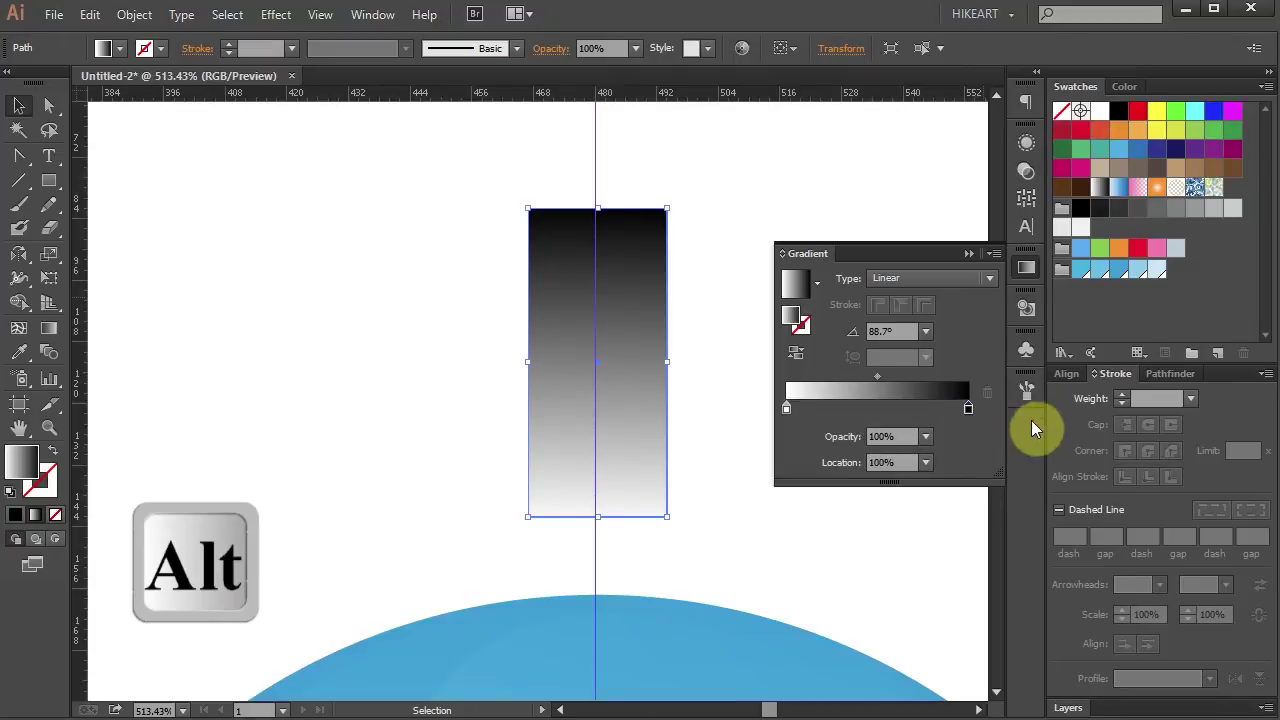
{"action": "left_click", "coordinate": [1120, 273], "text": "alt"}
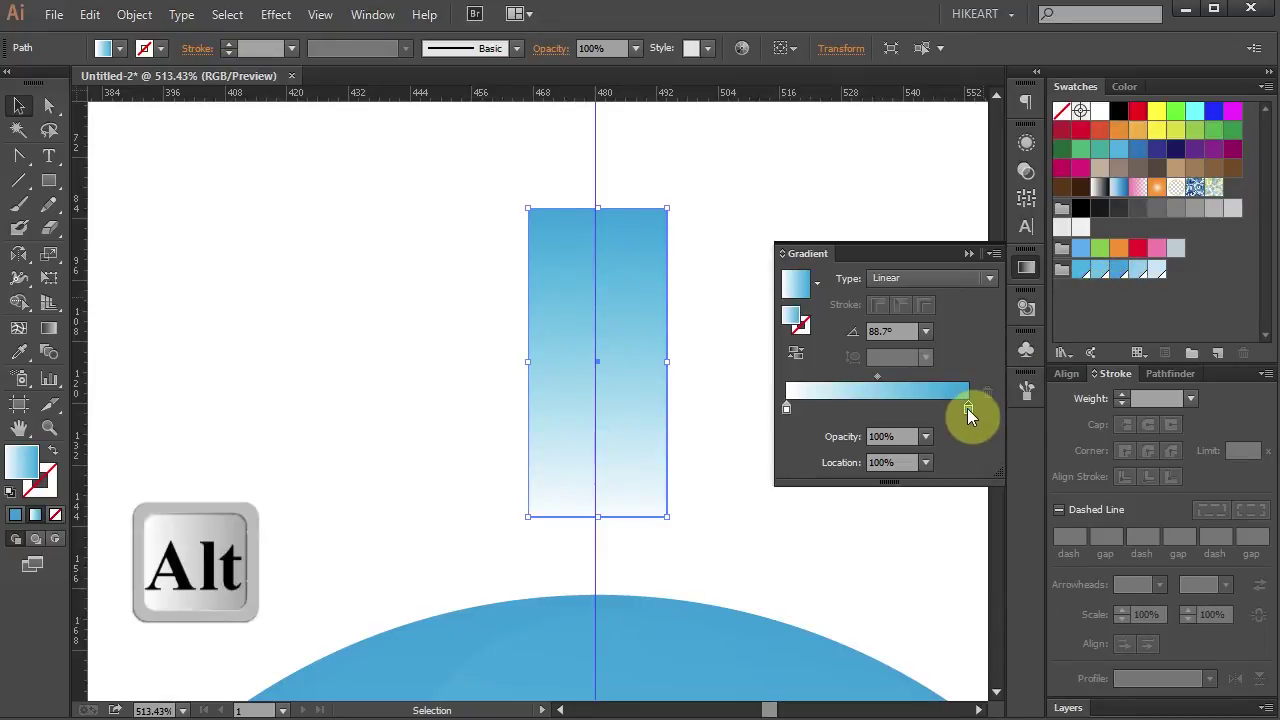
{"action": "left_click_drag", "start_coordinate": [967, 408], "coordinate": [786, 408]}
{"action": "left_click", "coordinate": [887, 408]}
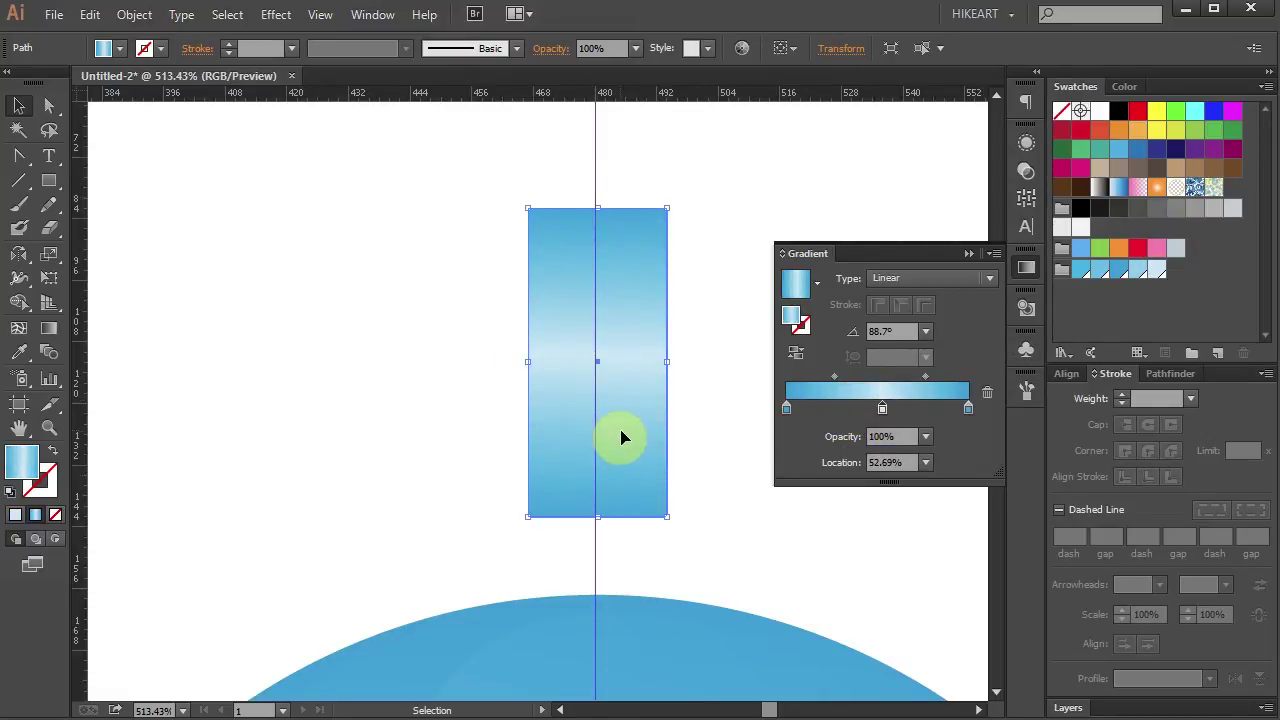
Run the gradient horizontally across the rectangle for a cylindrical tube look.
{"action": "key", "text": "g"}
{"action": "left_click_drag", "start_coordinate": [531, 353], "coordinate": [662, 353]}
{"action": "left_click_drag", "start_coordinate": [662, 357], "coordinate": [662, 361]}
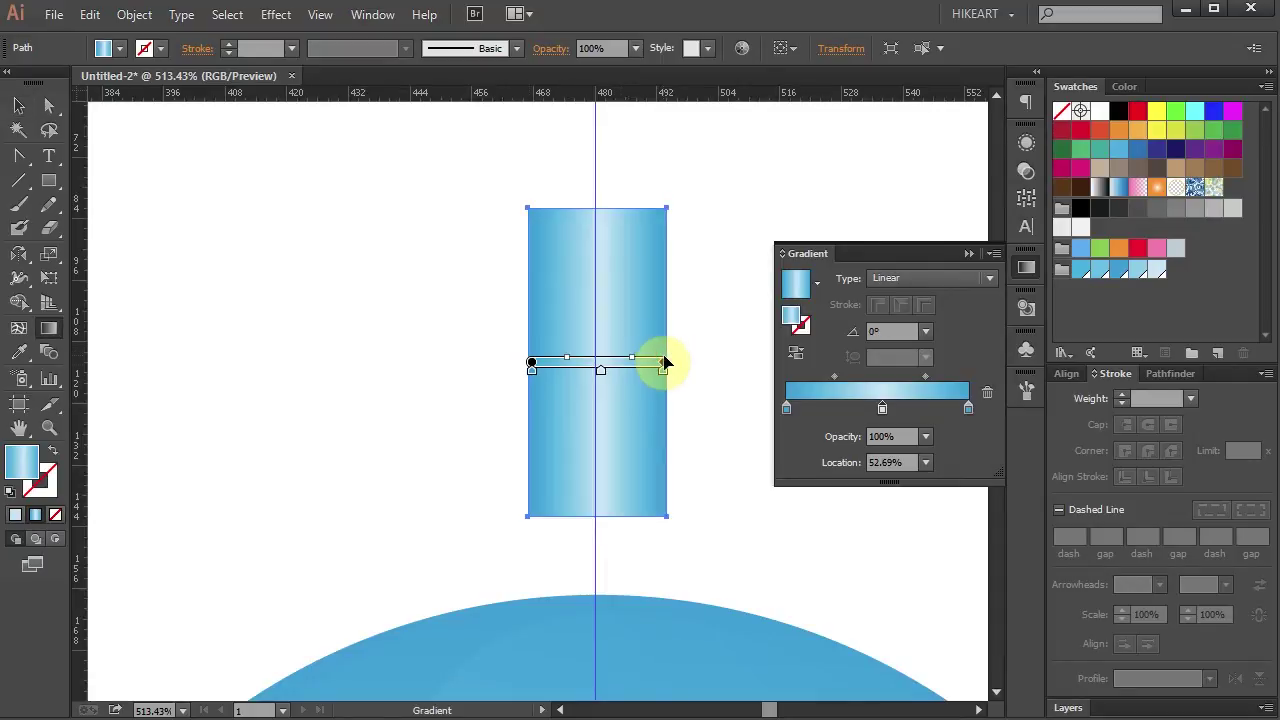
{"action": "left_click", "coordinate": [683, 290], "text": "ctrl"}
Taper the rectangle's bottom edge with Free Transform's Perspective Distort.
{"action": "key", "text": "v"}
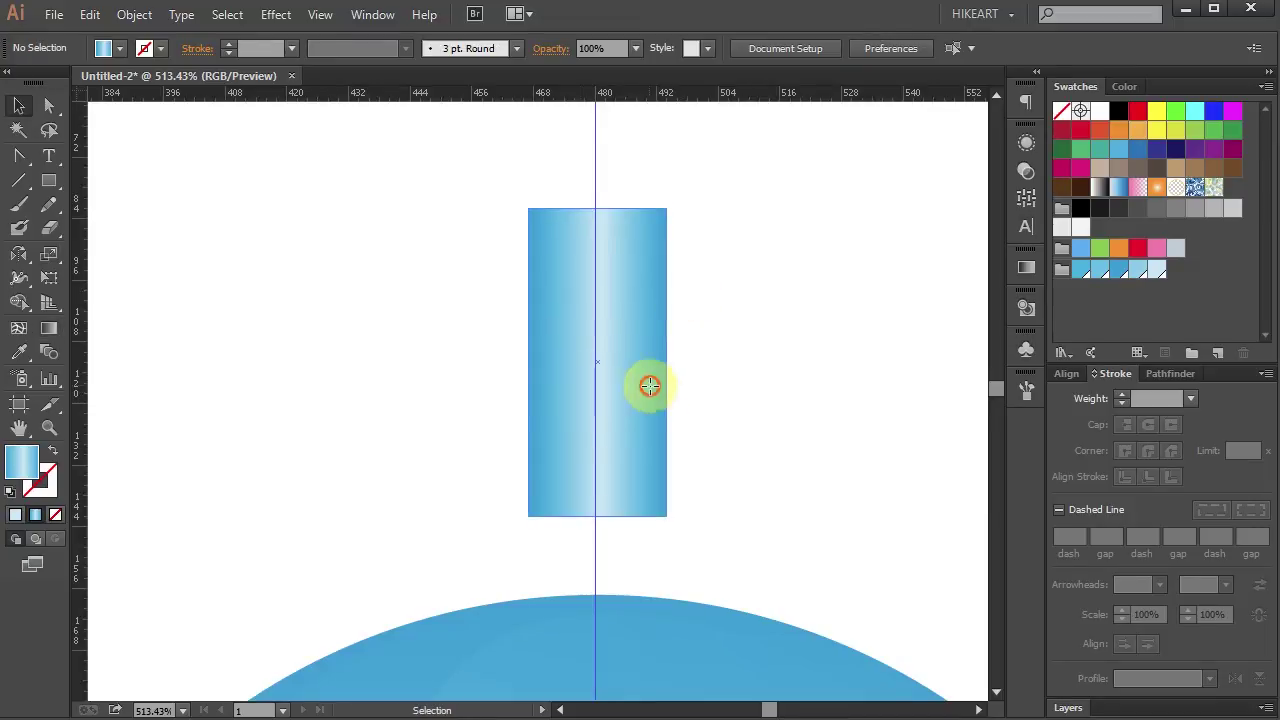
{"action": "left_click", "coordinate": [649, 386]}
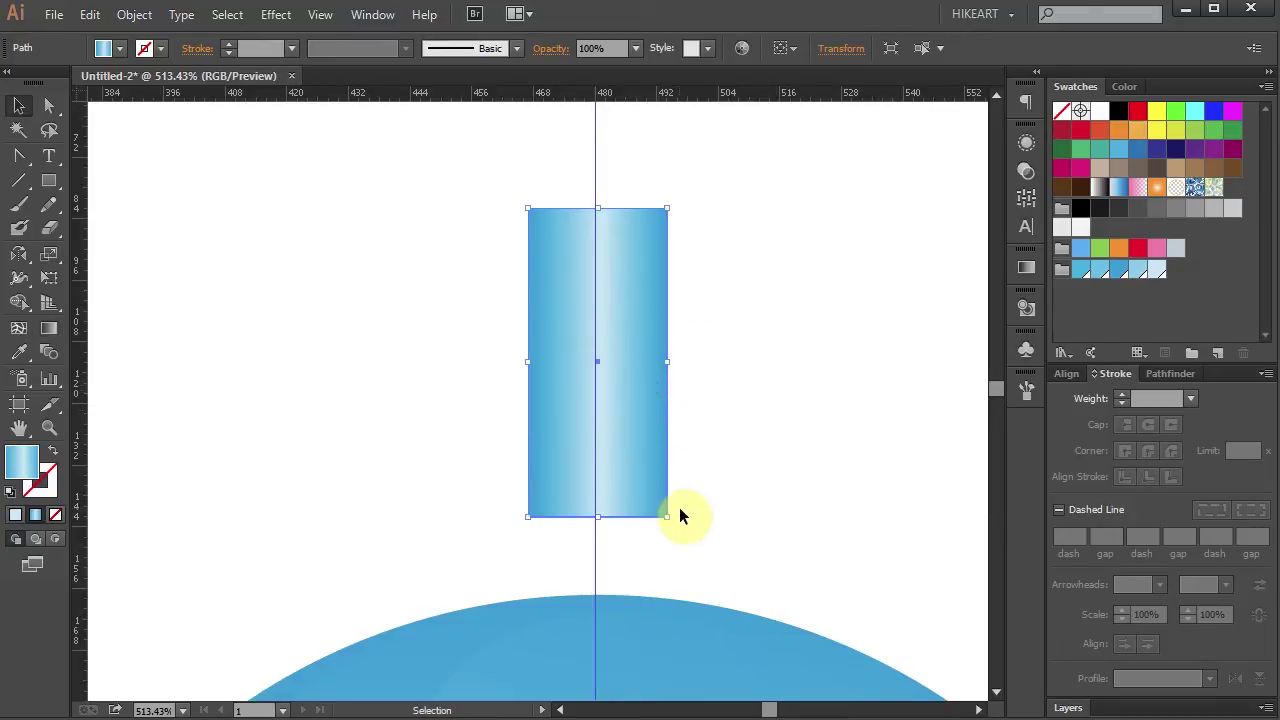
{"action": "left_click", "coordinate": [55, 282]}
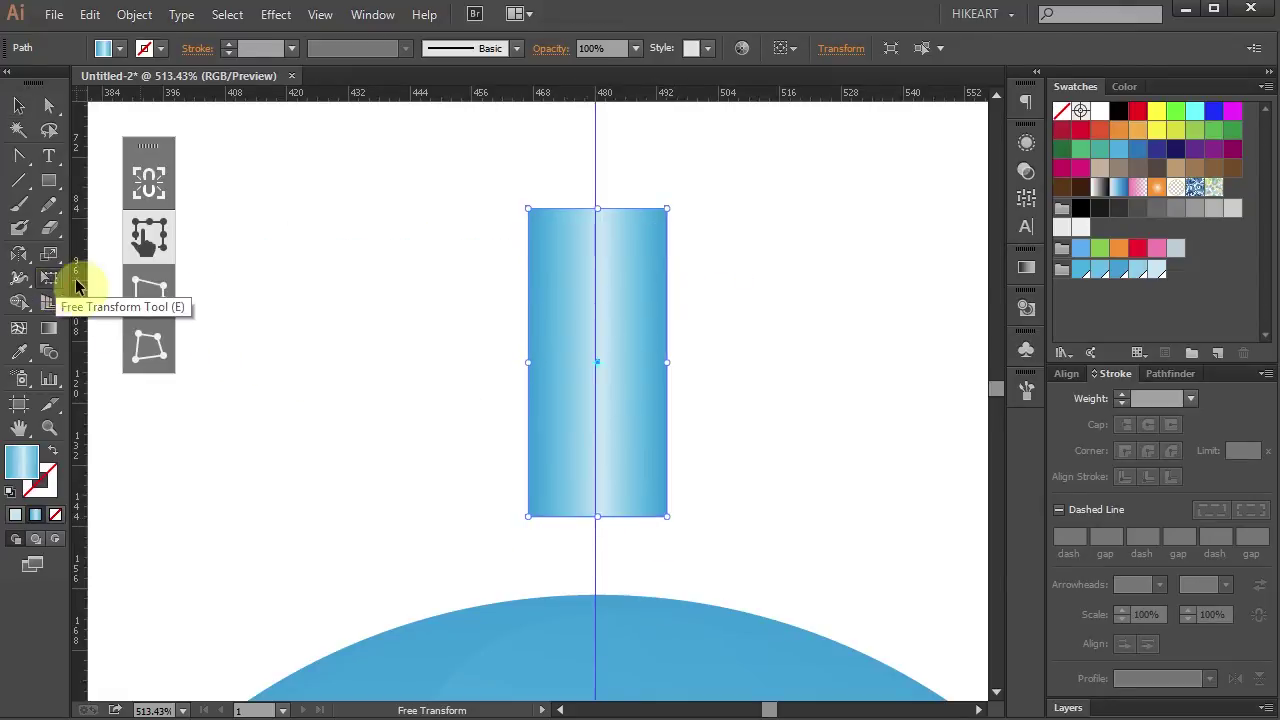
{"action": "left_click", "coordinate": [148, 290]}
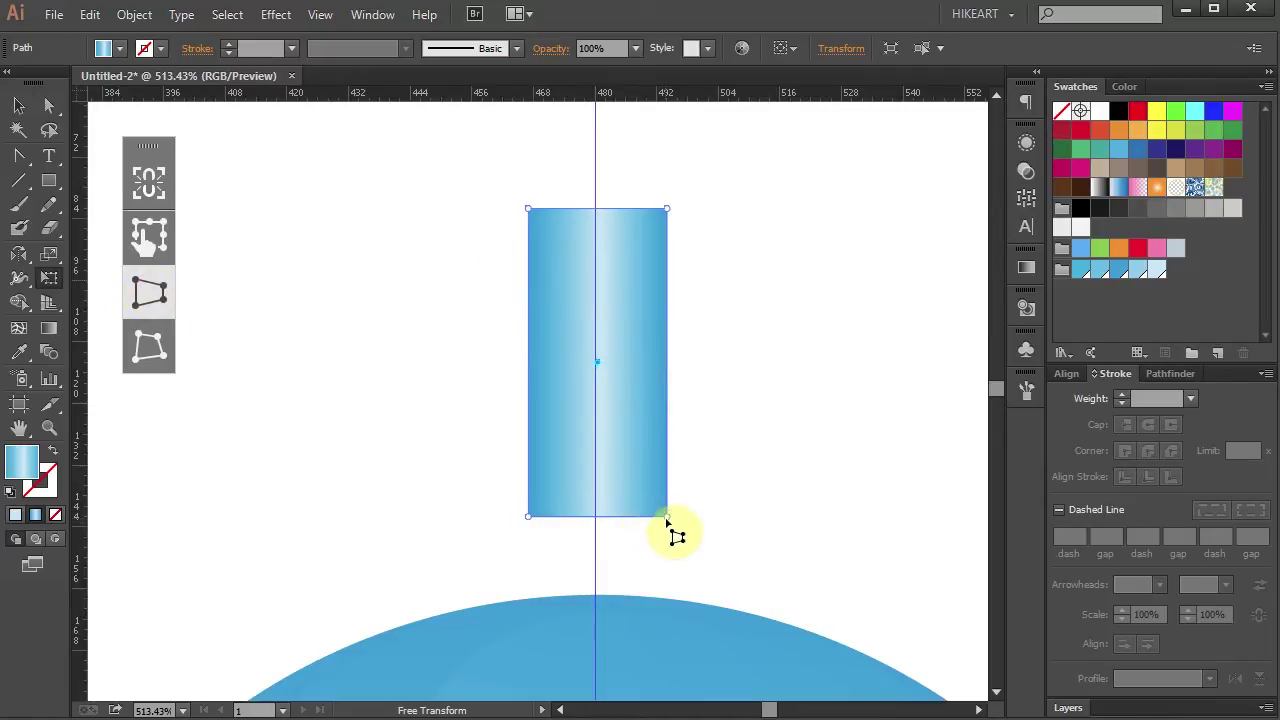
{"action": "left_click_drag", "start_coordinate": [667, 516], "coordinate": [653, 516]}
Nudge the tube down onto the ball's top and send it to the back.
{"action": "key", "text": "Down"}
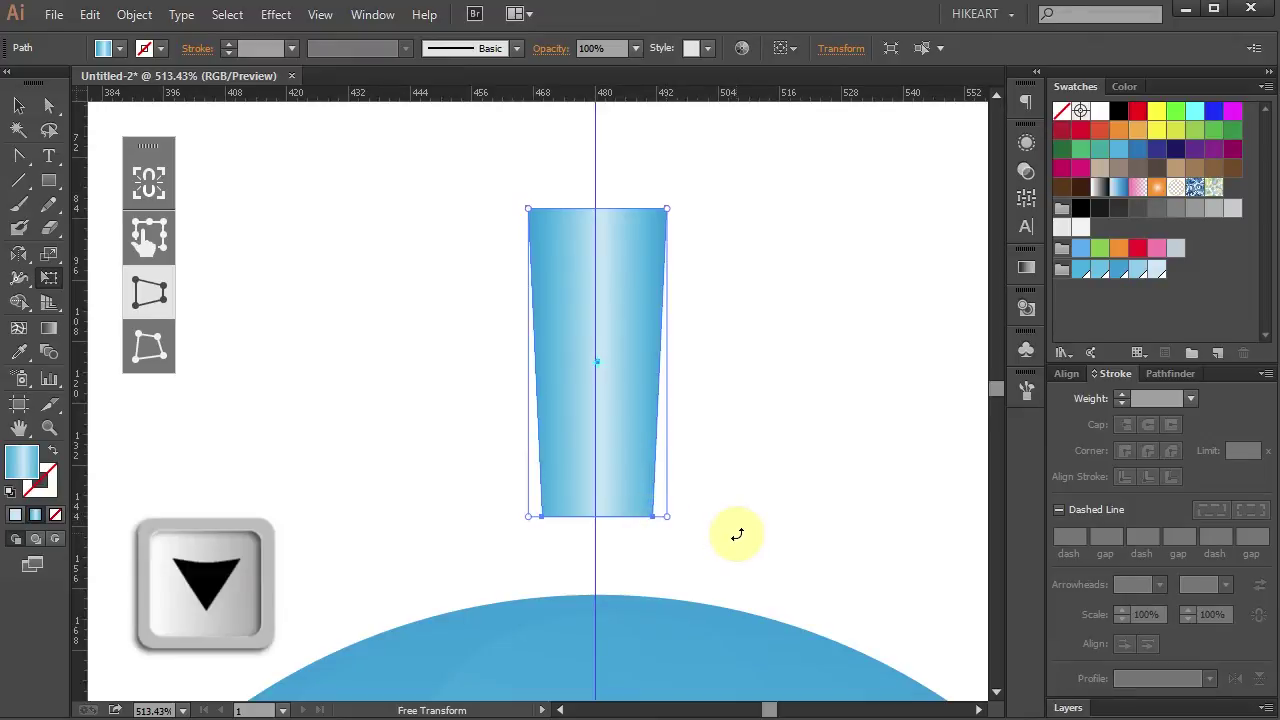
{"action": "key", "text": "Down"}
{"action": "key", "text": "Down"}
{"action": "key", "text": "Down"}
{"action": "key", "text": "Down"}
{"action": "key", "text": "Down"}
{"action": "key", "text": "Down"}
{"action": "key", "text": "Down"}
{"action": "key", "text": "Down"}
{"action": "key", "text": "Down"}
{"action": "key", "text": "Down"}
{"action": "key", "text": "Down"}
{"action": "key", "text": "Down"}
{"action": "key", "text": "Down"}
{"action": "key", "text": "Down"}
{"action": "key", "text": "Down"}
{"action": "key", "text": "Down"}
{"action": "key", "text": "Down"}
{"action": "key", "text": "Down"}
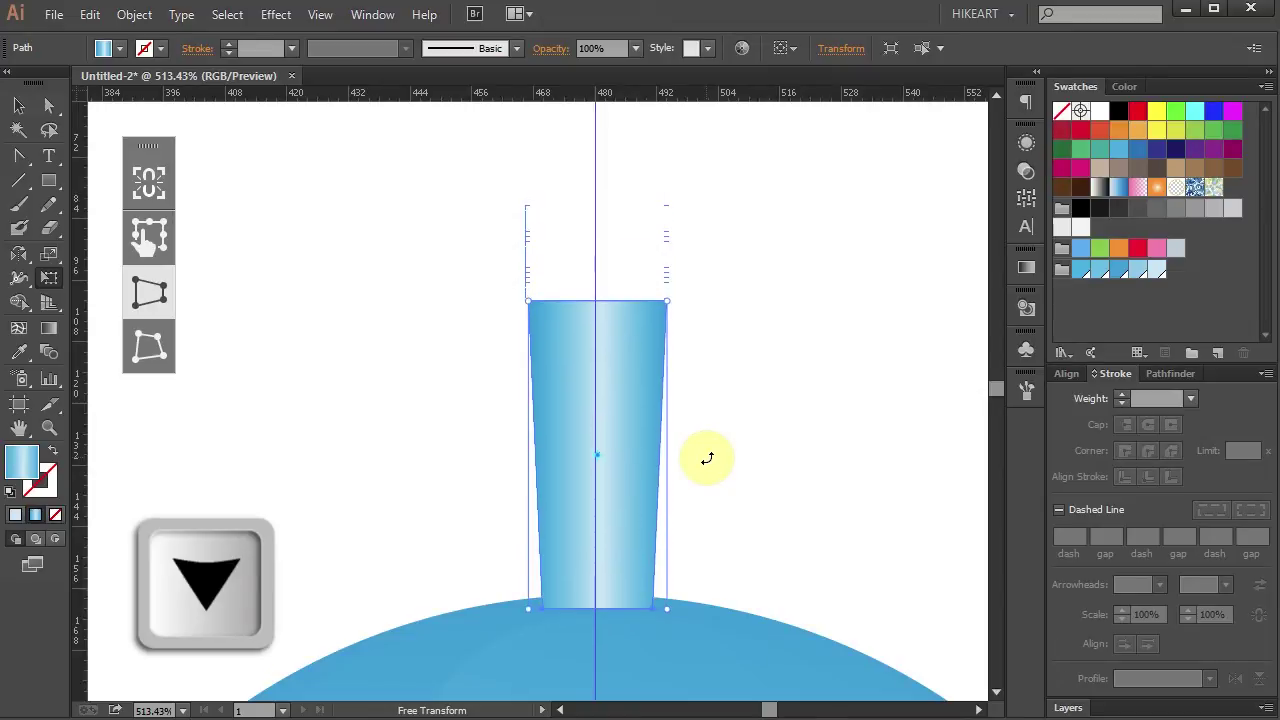
{"action": "right_click", "coordinate": [547, 317]}
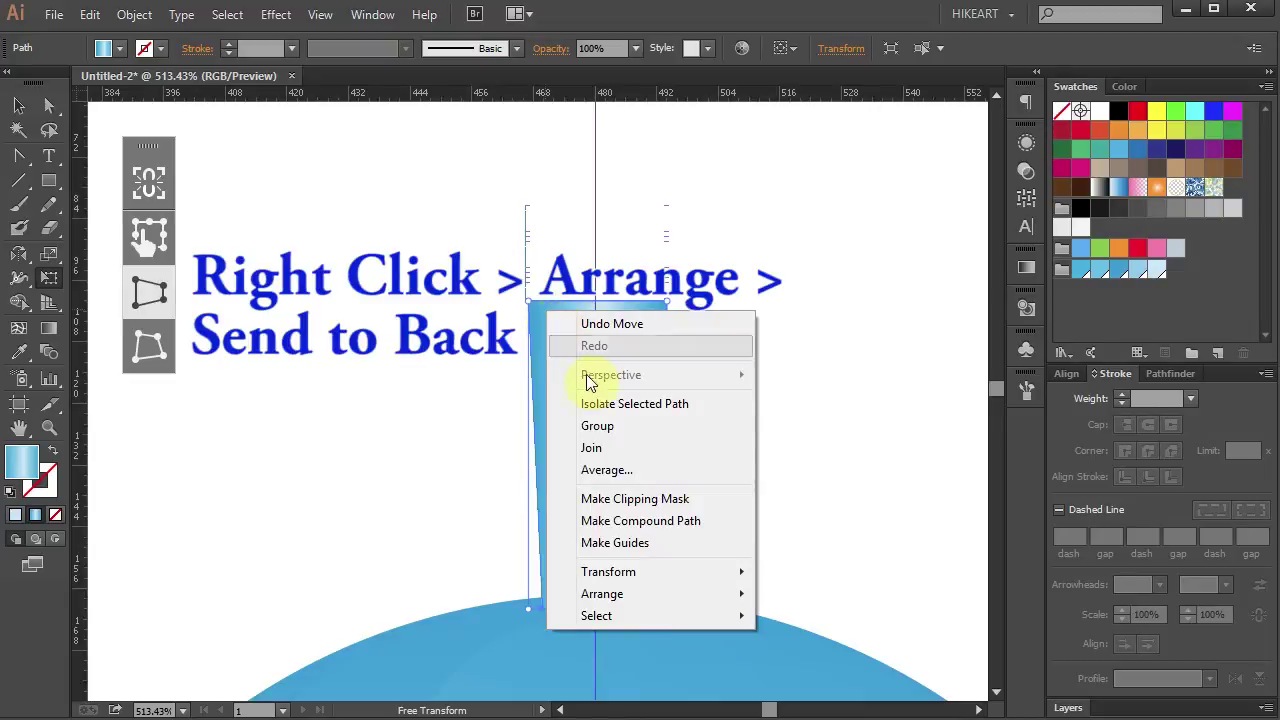
{"action": "mouse_move", "coordinate": [657, 597]}
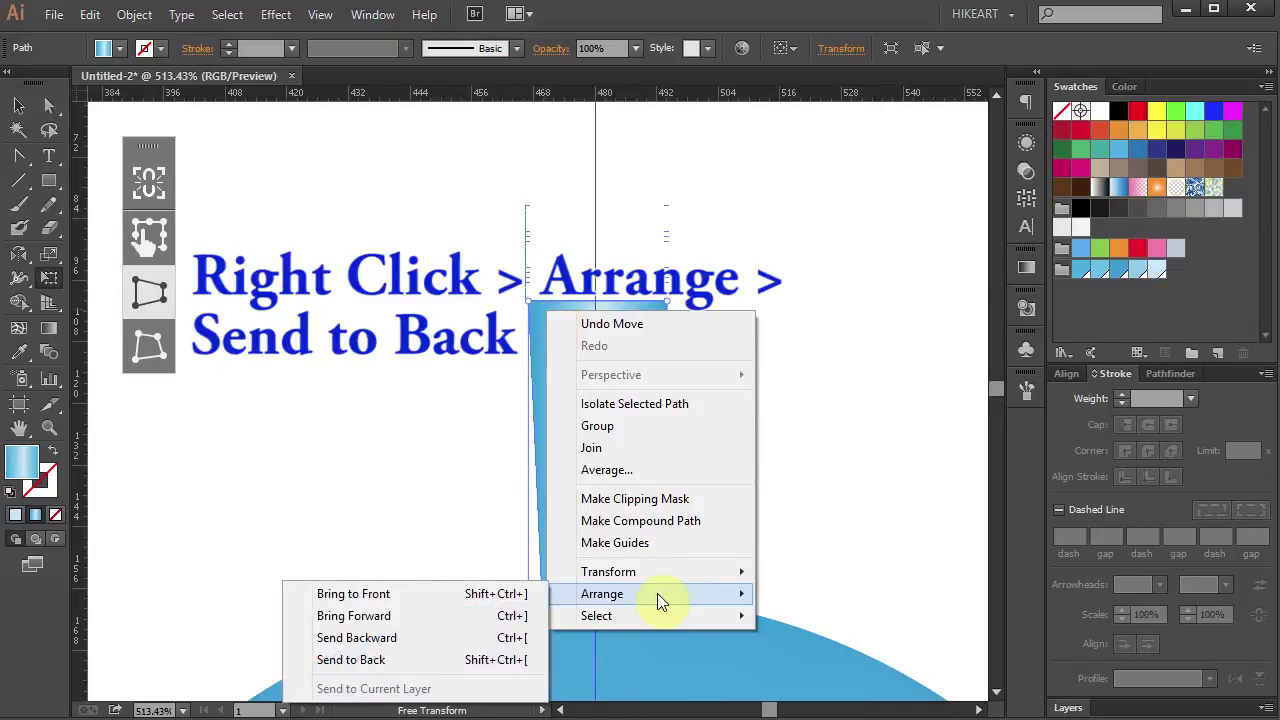
{"action": "left_click", "coordinate": [411, 658]}
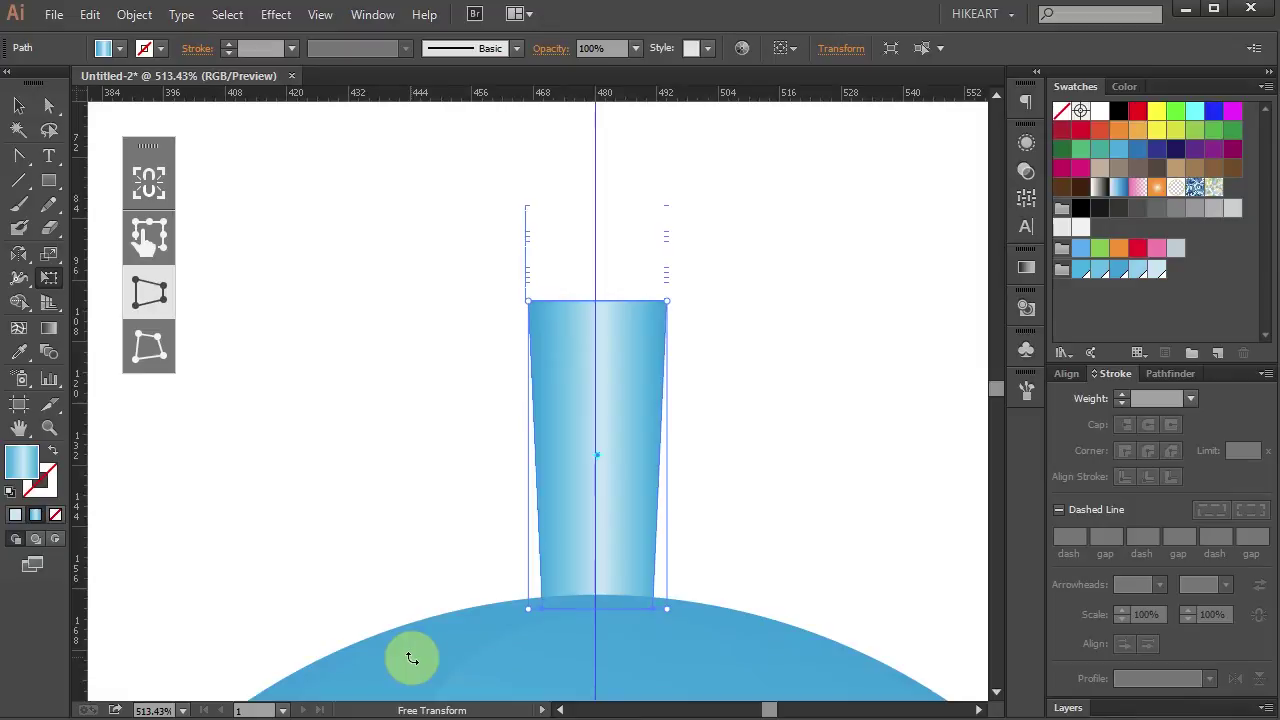
{"action": "key", "text": "ctrl+0"}
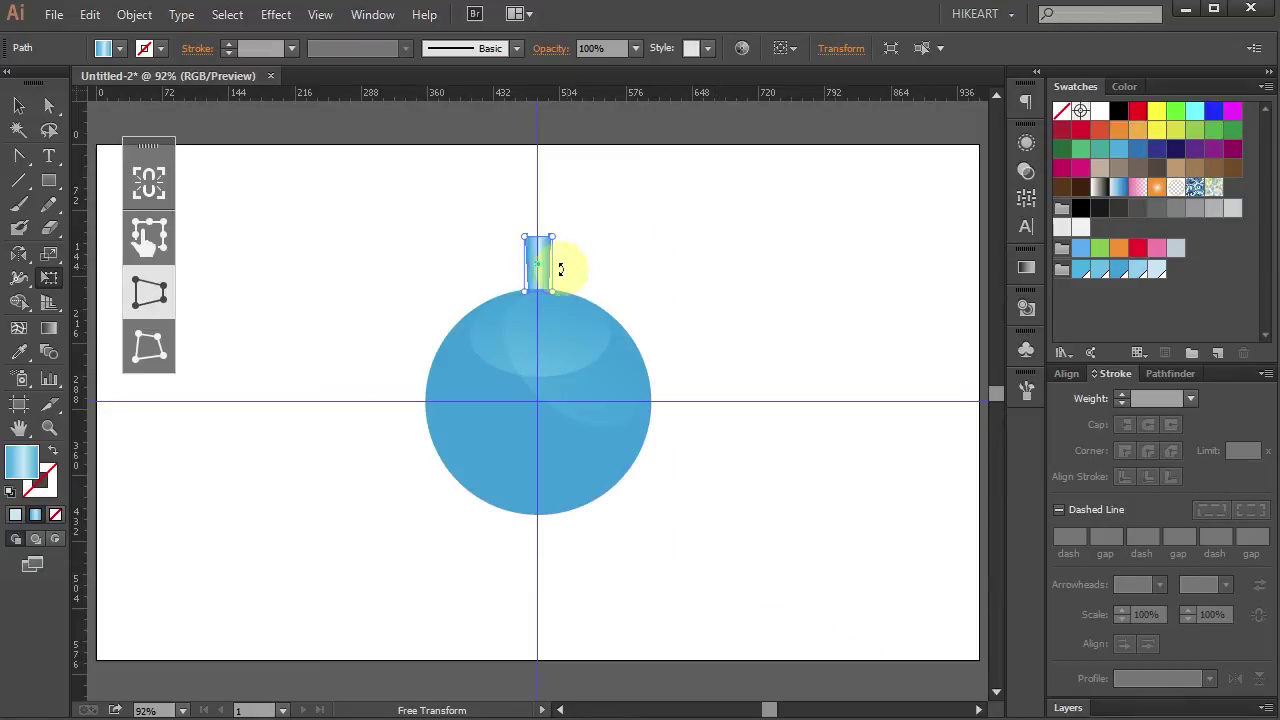
Copy the tube rotated 360/42° around the ball's centre, then repeat once.
{"action": "left_click_drag", "start_coordinate": [563, 414], "coordinate": [620, 376]}
{"action": "key", "text": "r"}
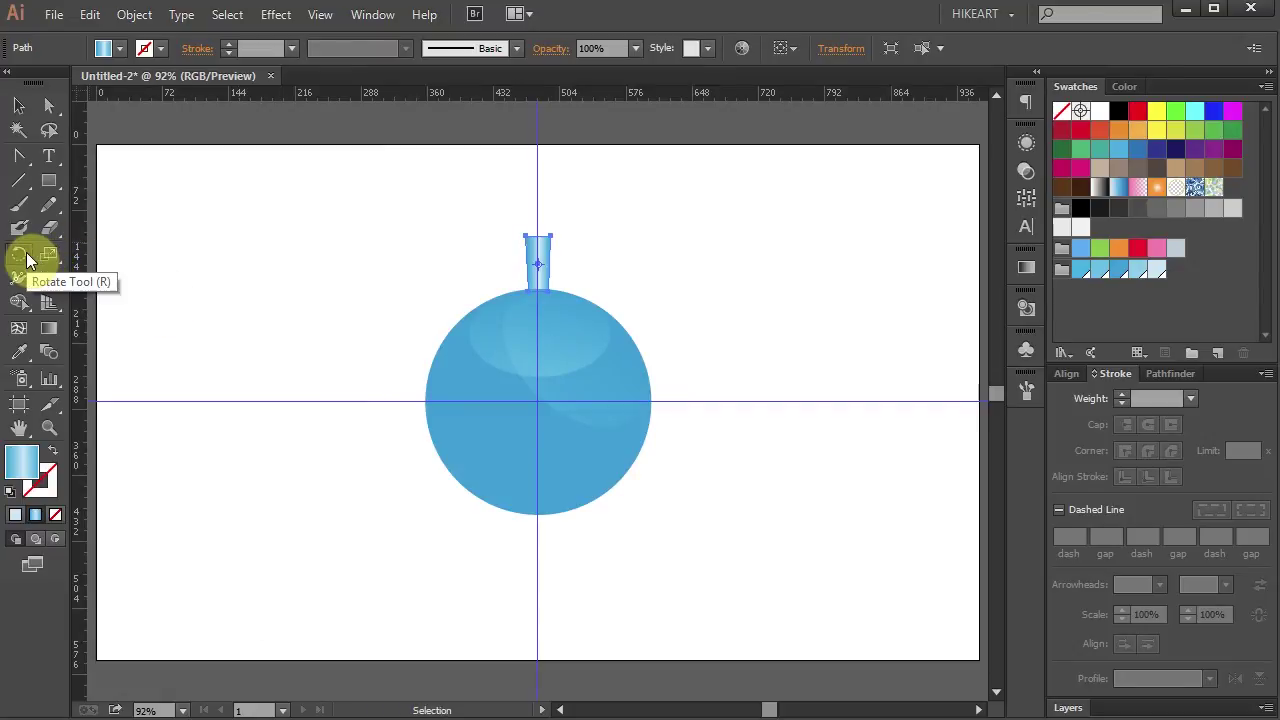
{"action": "mouse_move", "coordinate": [541, 413]}
{"action": "left_mouse_down"}
{"action": "mouse_move", "coordinate": [571, 434]}
{"action": "mouse_move", "coordinate": [538, 404]}
{"action": "left_mouse_up"}
{"action": "key", "text": "alt"}
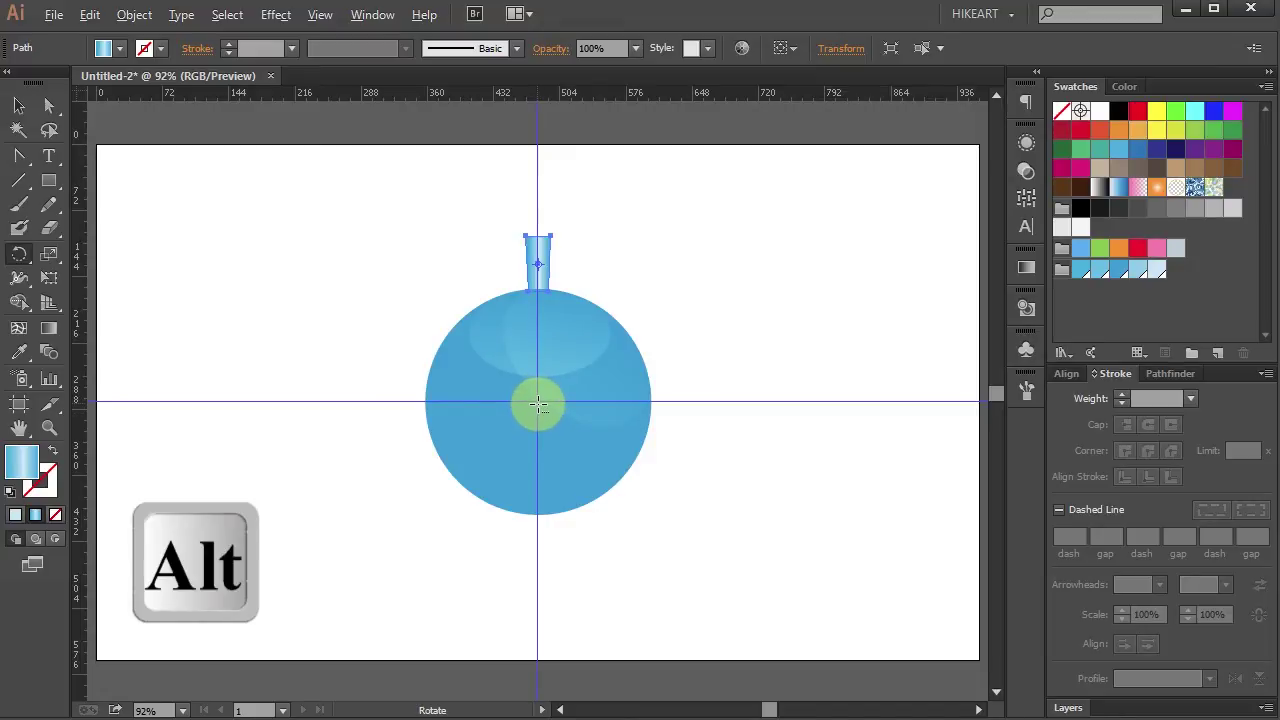
{"action": "left_click_drag", "start_coordinate": [537, 401], "coordinate": [539, 404]}
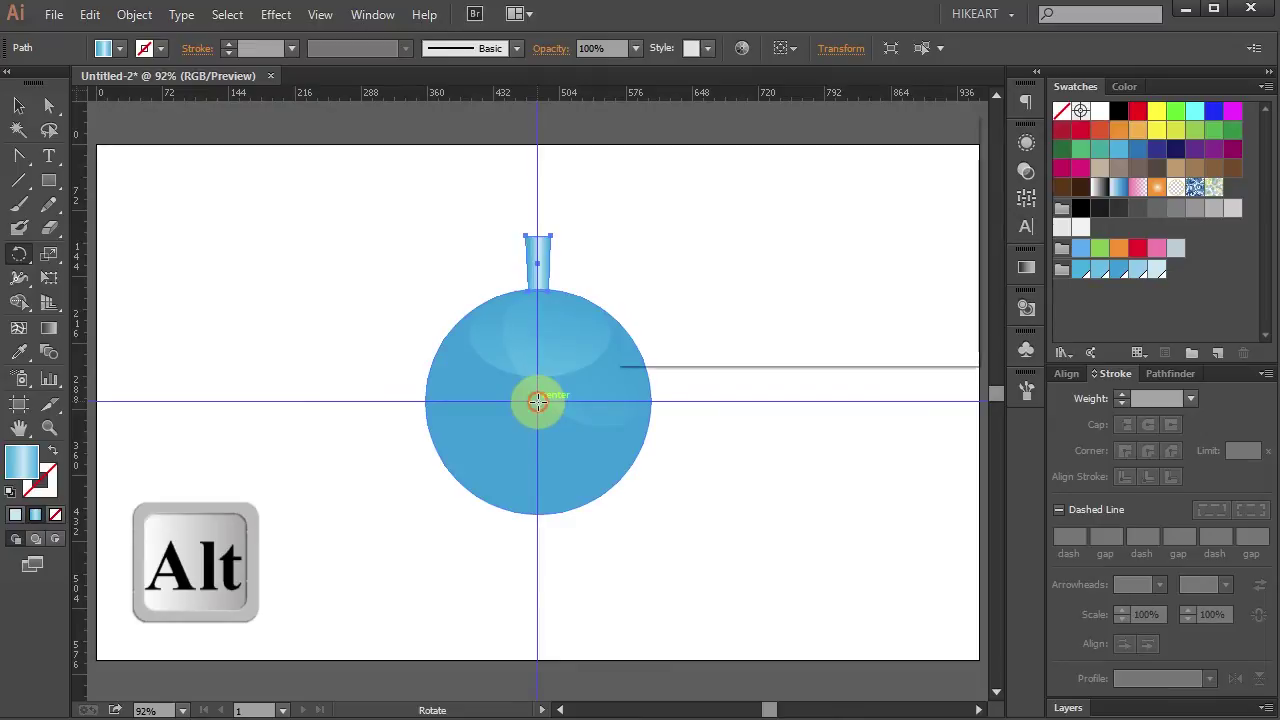
{"action": "left_click_drag", "start_coordinate": [537, 401], "coordinate": [539, 404]}
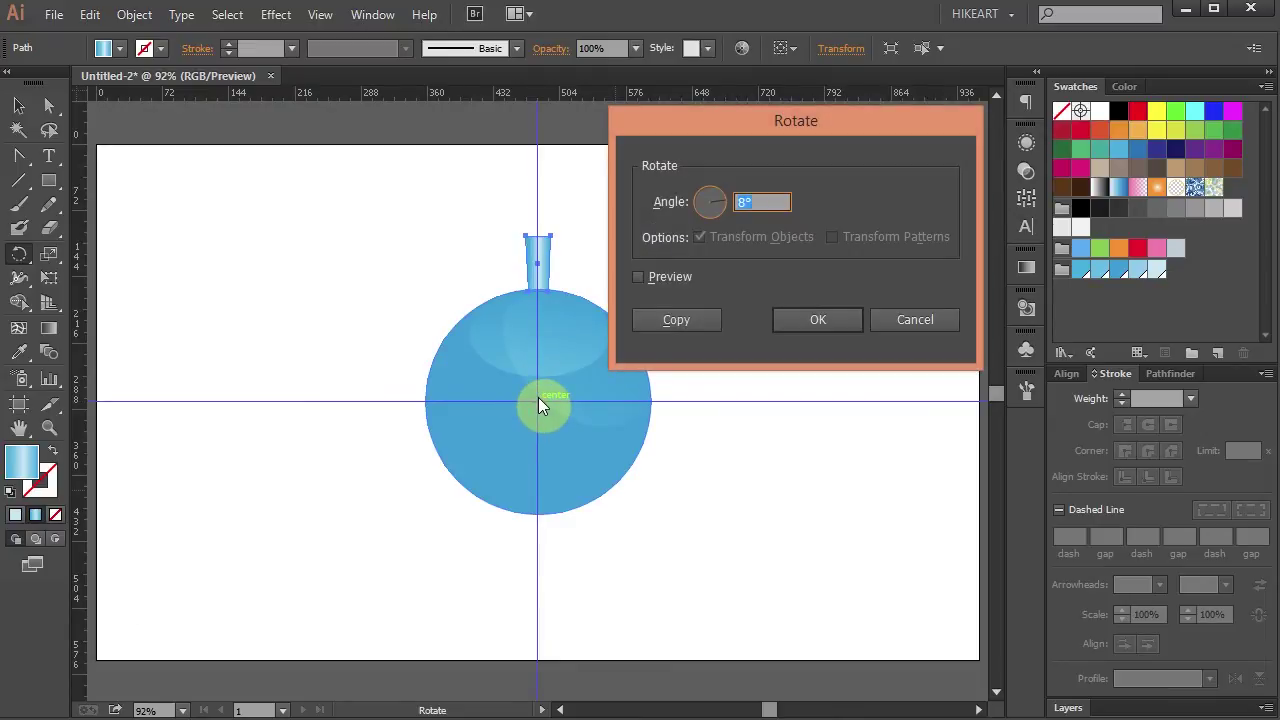
{"action": "type", "text": "360/42"}
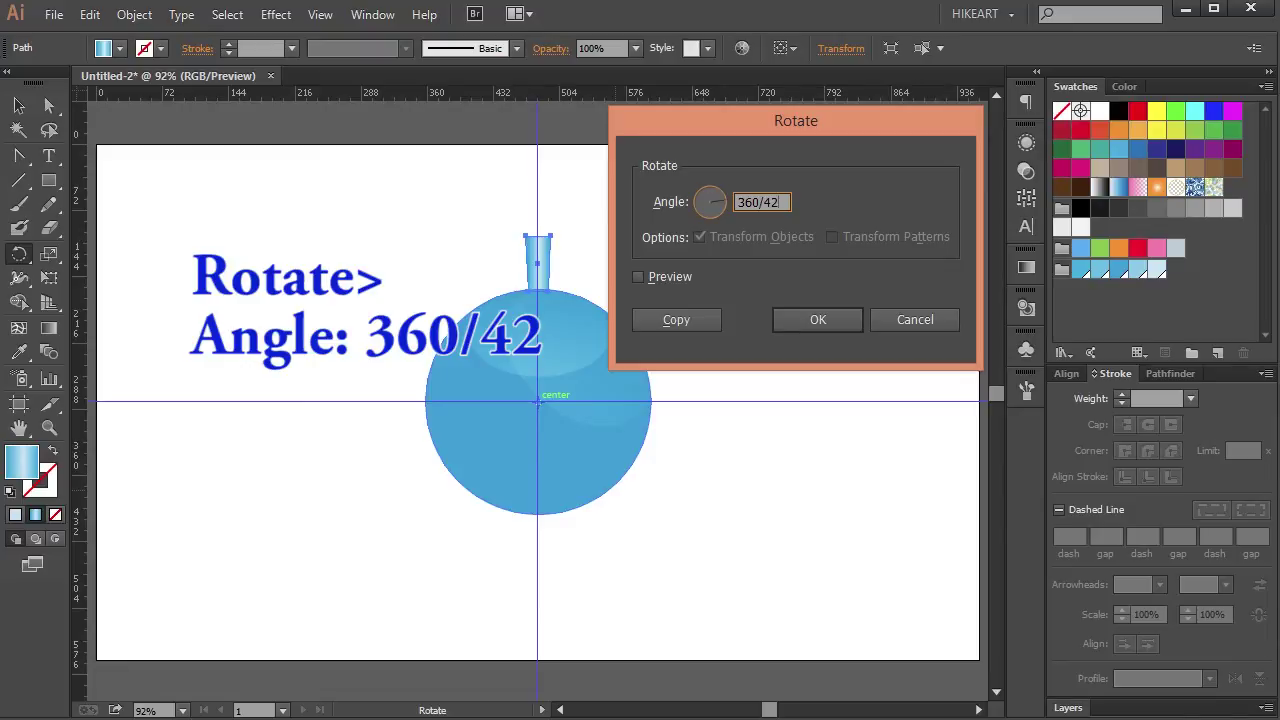
{"action": "left_click", "coordinate": [636, 277]}
{"action": "left_click", "coordinate": [674, 320]}
{"action": "key", "text": "ctrl+d"}
{"action": "key", "text": "ctrl+d"}
{"action": "key", "text": "ctrl+d"}
{"action": "key", "text": "ctrl+d"}
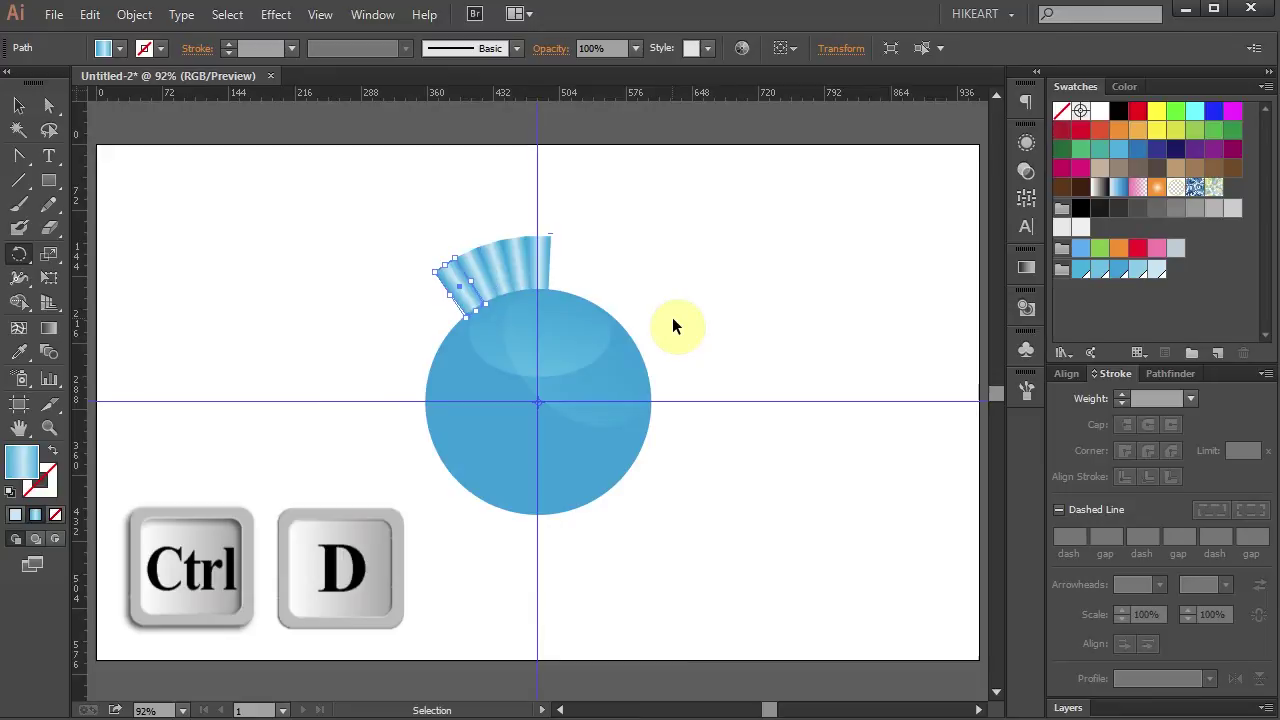
Repeat the rotated copy until the strips close a full ring around the ball.
{"action": "key", "text": "ctrl+d"}
{"action": "key", "text": "ctrl+d"}
{"action": "key", "text": "ctrl+d"}
{"action": "key", "text": "ctrl+d"}
{"action": "key", "text": "ctrl+d"}
{"action": "key", "text": "ctrl+d"}
{"action": "key", "text": "ctrl+d"}
{"action": "key", "text": "ctrl+d"}
{"action": "key", "text": "ctrl+d"}
{"action": "key", "text": "ctrl+d"}
{"action": "key", "text": "ctrl+d"}
{"action": "key", "text": "ctrl+d"}
{"action": "key", "text": "ctrl+d"}
{"action": "key", "text": "ctrl+d"}
{"action": "key", "text": "ctrl+d"}
{"action": "key", "text": "ctrl+d"}
{"action": "key", "text": "ctrl+d"}
{"action": "key", "text": "ctrl+d"}
{"action": "key", "text": "ctrl+d"}
{"action": "key", "text": "ctrl+d"}
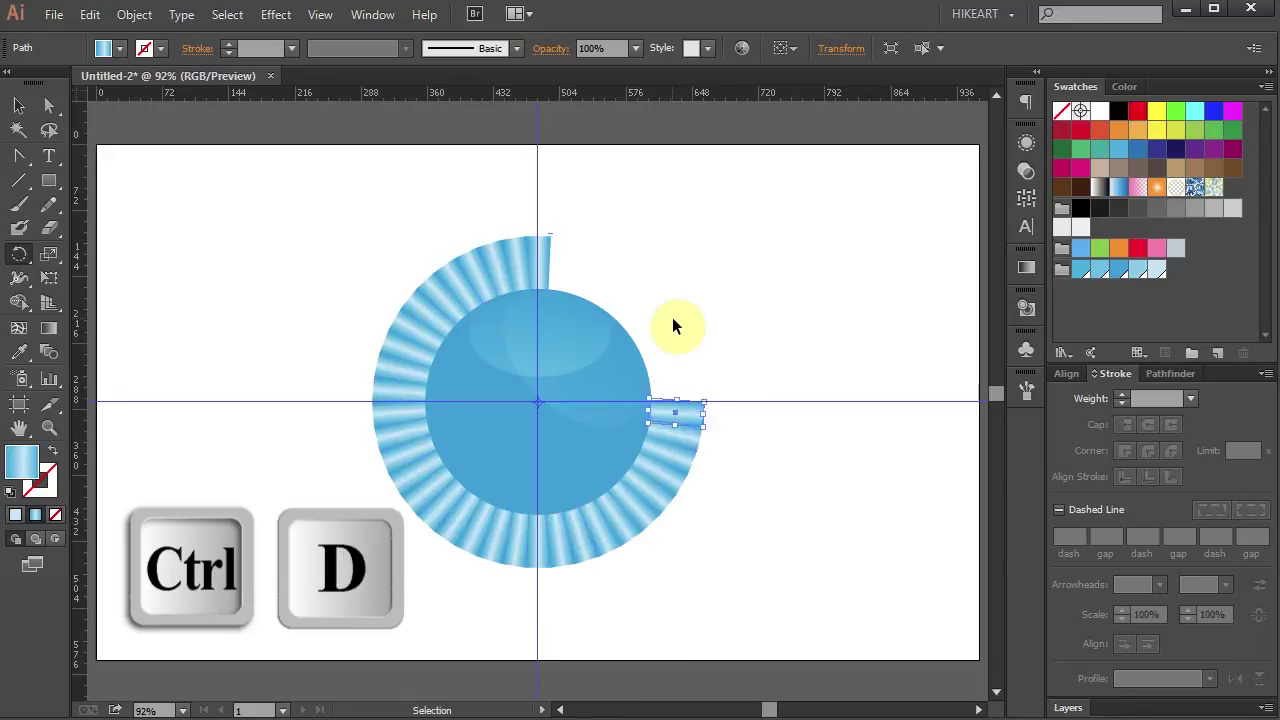
{"action": "key", "text": "ctrl+d"}
{"action": "key", "text": "ctrl+d"}
{"action": "key", "text": "ctrl+d"}
{"action": "key", "text": "ctrl+d"}
{"action": "key", "text": "ctrl+d"}
{"action": "key", "text": "ctrl+d"}
{"action": "key", "text": "ctrl+d"}
{"action": "key", "text": "ctrl+d"}
{"action": "key", "text": "ctrl+d"}
{"action": "key", "text": "ctrl+d"}
{"action": "key", "text": "ctrl+shift+a"}
Scale the whole rosette down slightly and nudge it upward.
{"action": "key", "text": "ctrl+a"}
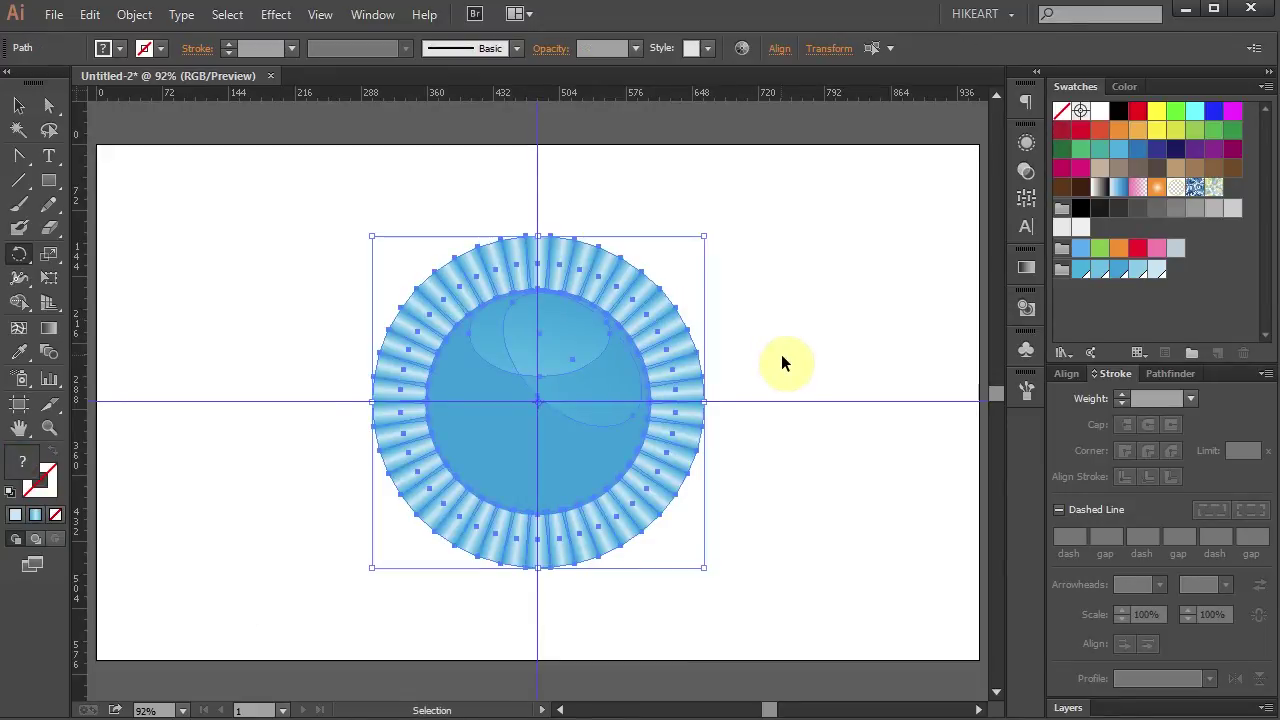
{"action": "left_click_drag", "start_coordinate": [703, 564], "coordinate": [687, 541]}
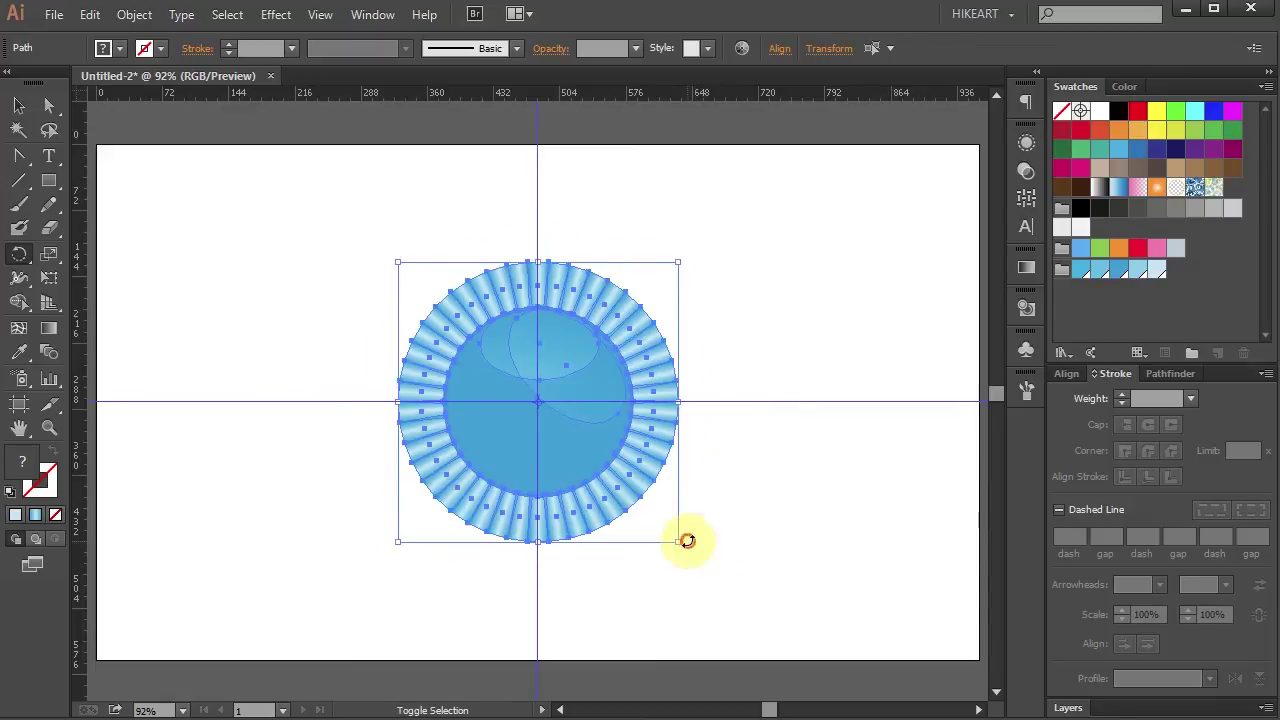
{"action": "key", "text": "Up"}
{"action": "key", "text": "Up"}
{"action": "key", "text": "Up"}
{"action": "key", "text": "Up"}
{"action": "key", "text": "Up"}
{"action": "key", "text": "Up"}
{"action": "key", "text": "Up"}
{"action": "key", "text": "Up"}
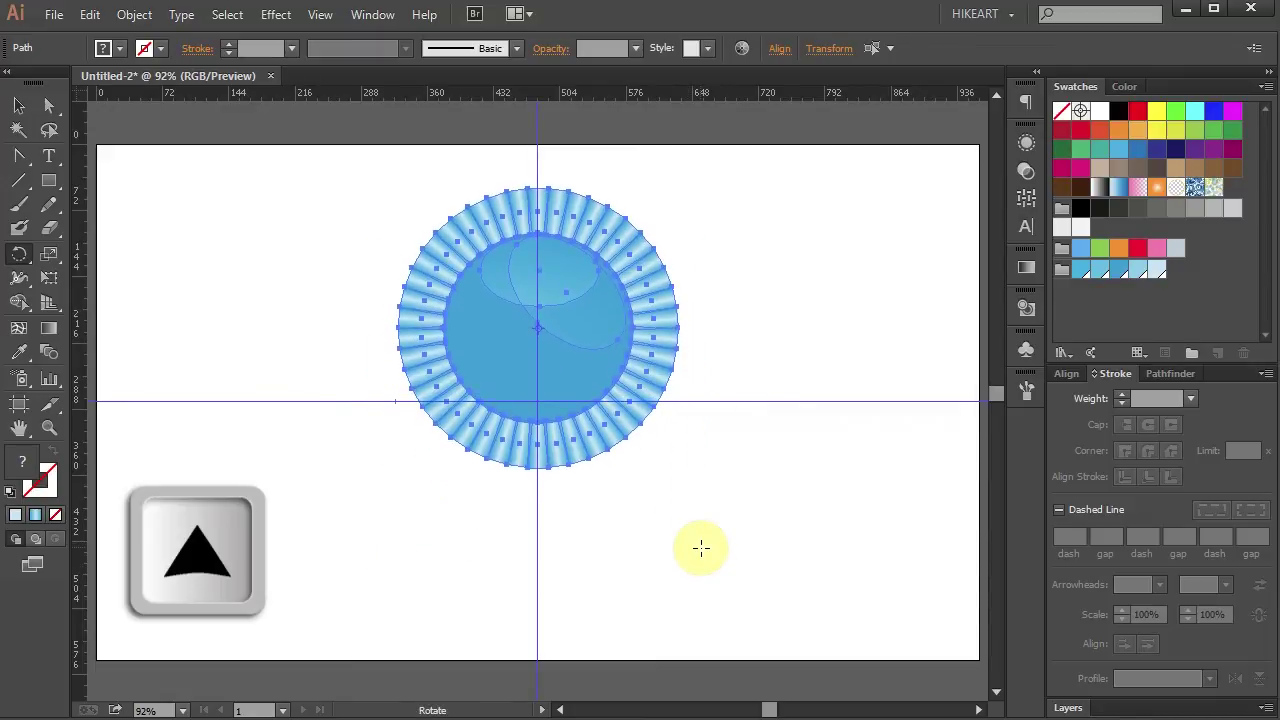
{"action": "left_click", "coordinate": [766, 526]}
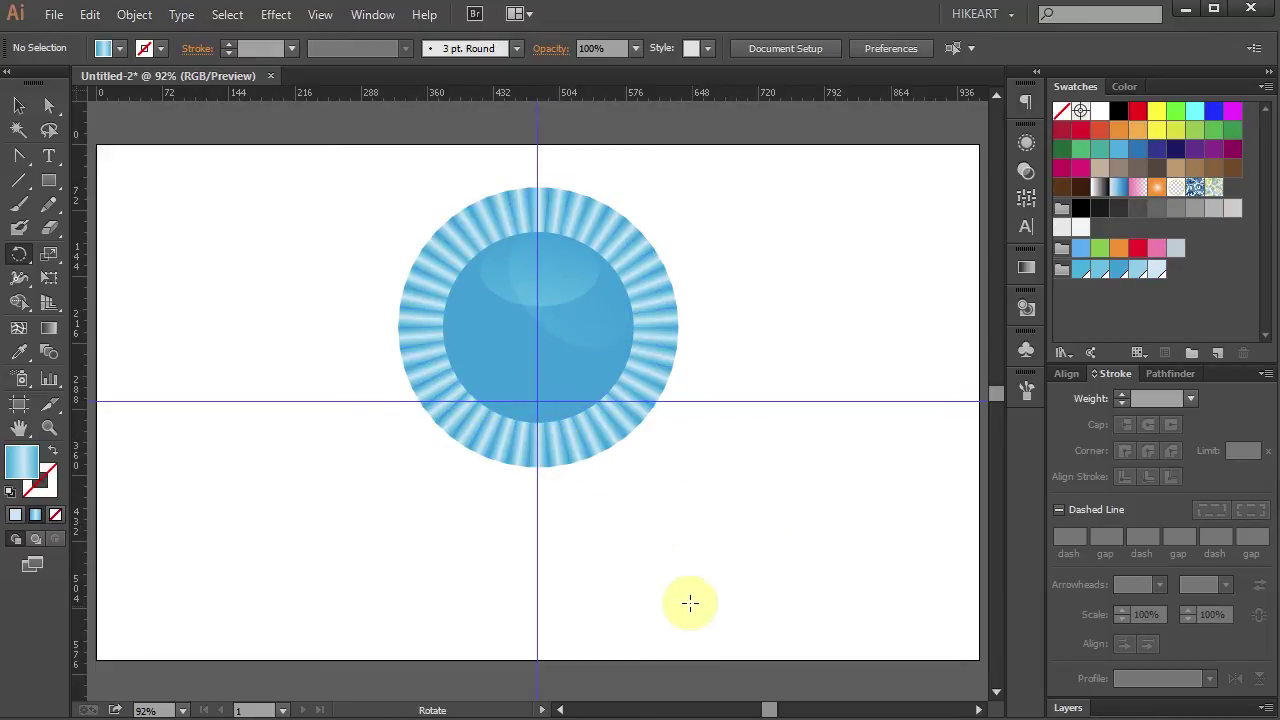
Draw a tall gradient rectangle below the ball and add an anchor mid-bottom edge.
{"action": "left_click", "coordinate": [54, 186]}
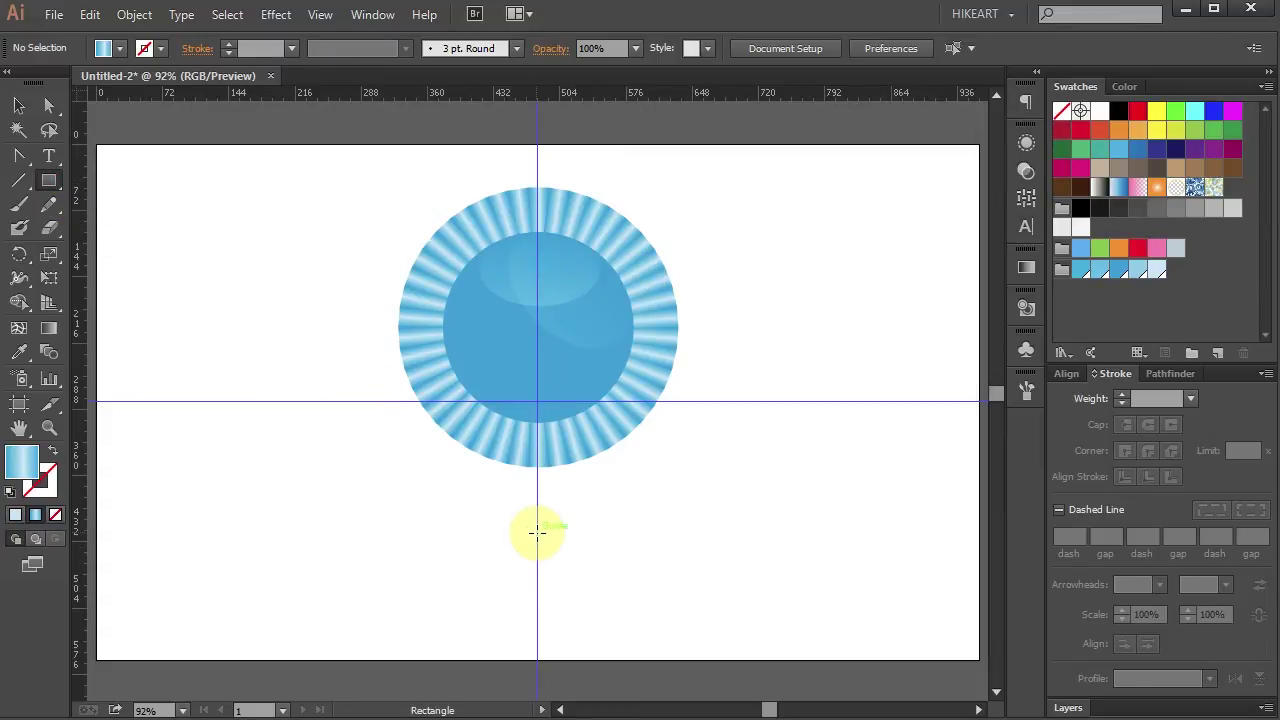
{"action": "left_click_drag", "start_coordinate": [537, 532], "coordinate": [586, 668]}
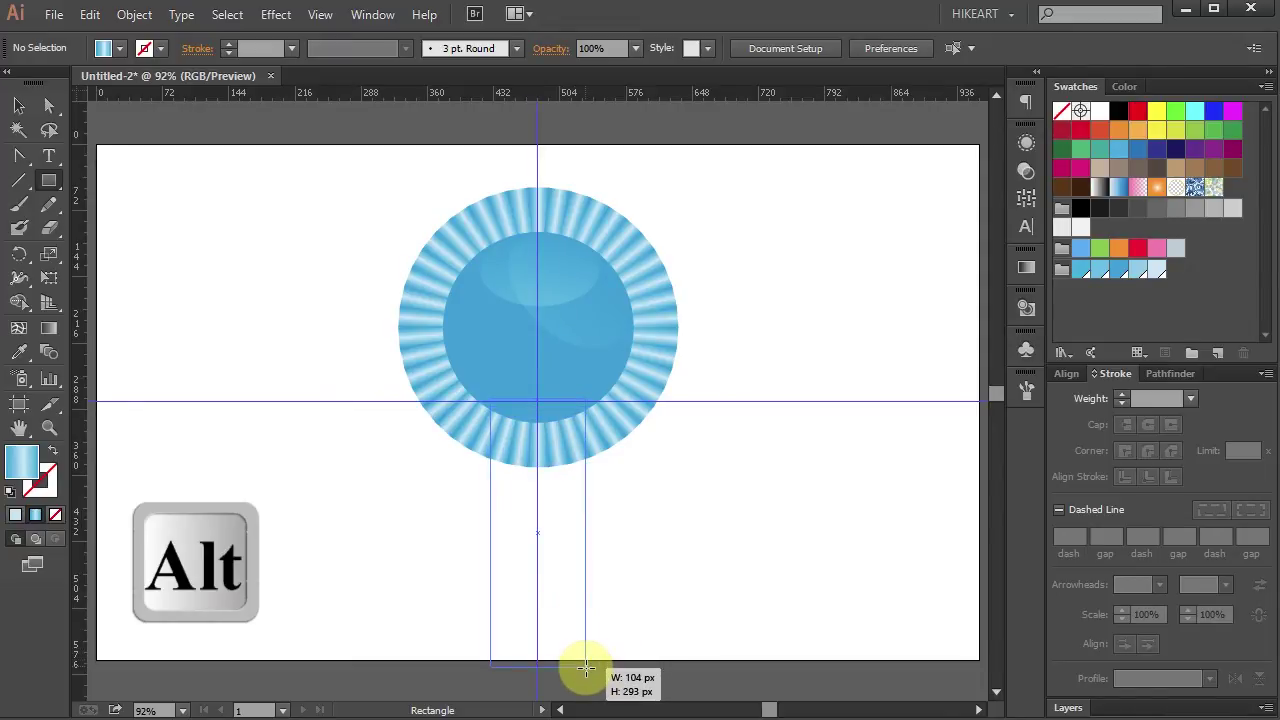
{"action": "left_click_drag", "start_coordinate": [586, 668], "coordinate": [586, 668]}
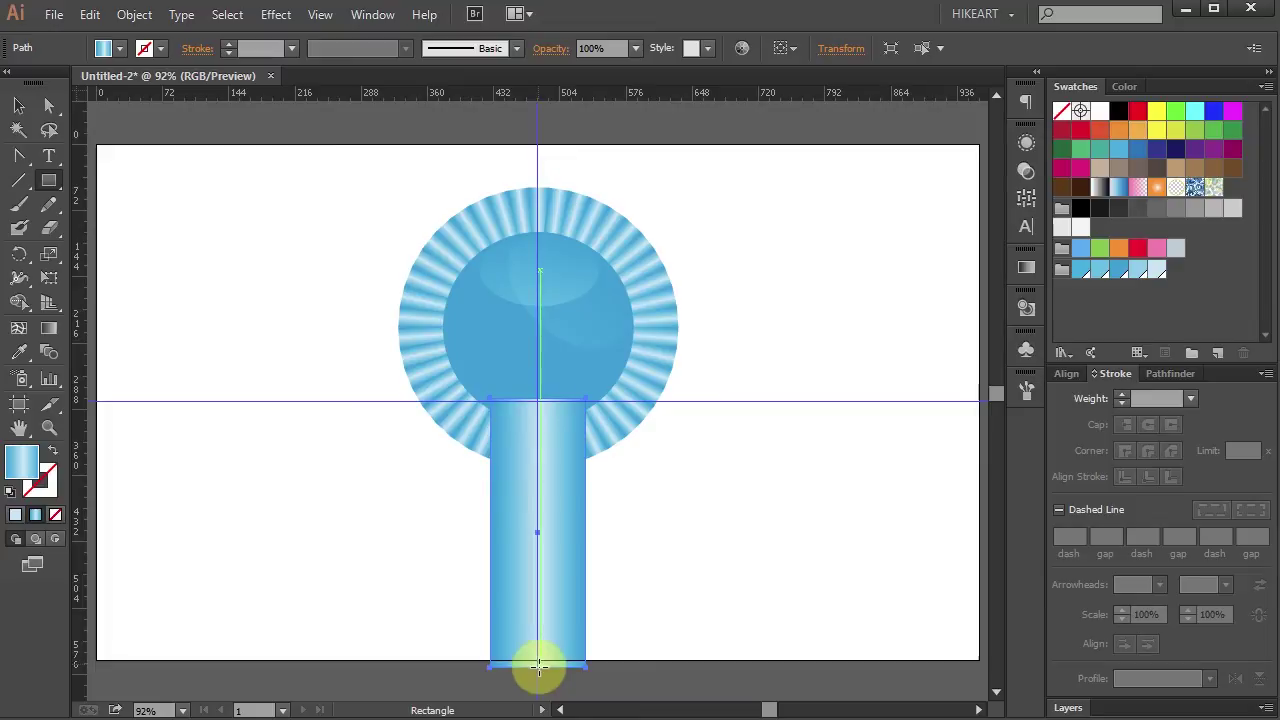
{"action": "left_click", "coordinate": [15, 157]}
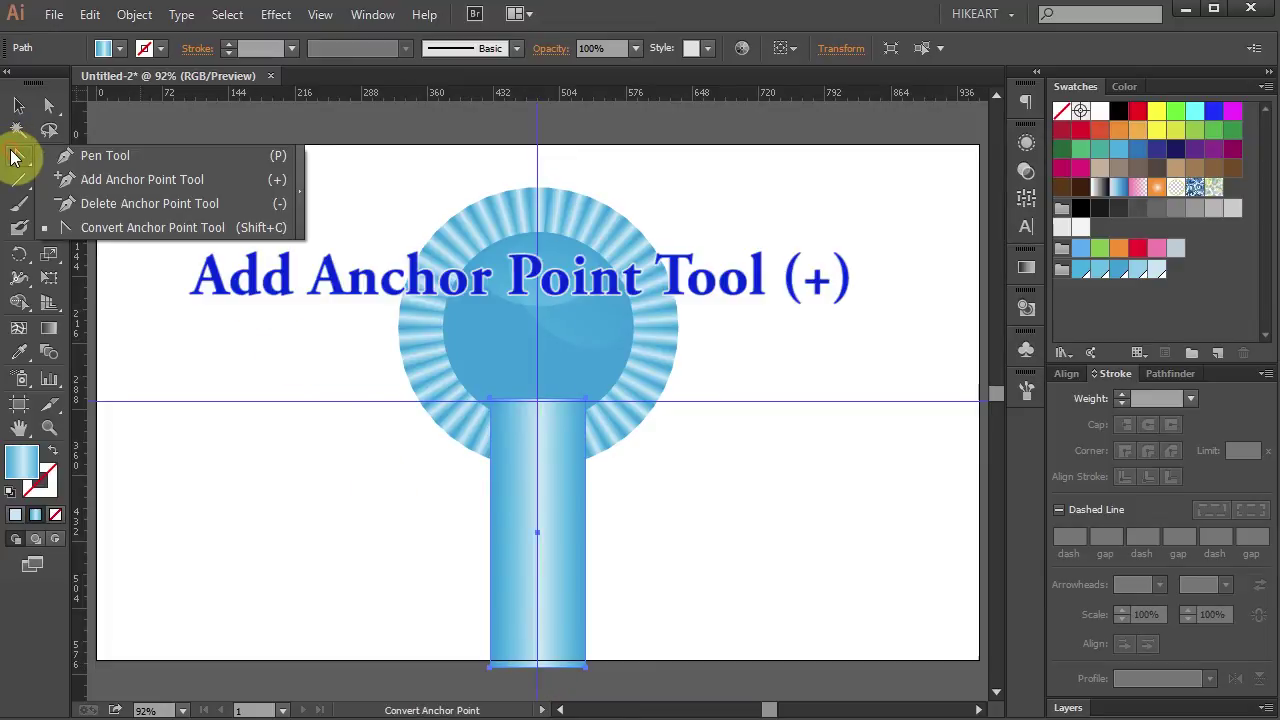
{"action": "left_click_drag", "start_coordinate": [15, 157], "coordinate": [130, 183]}
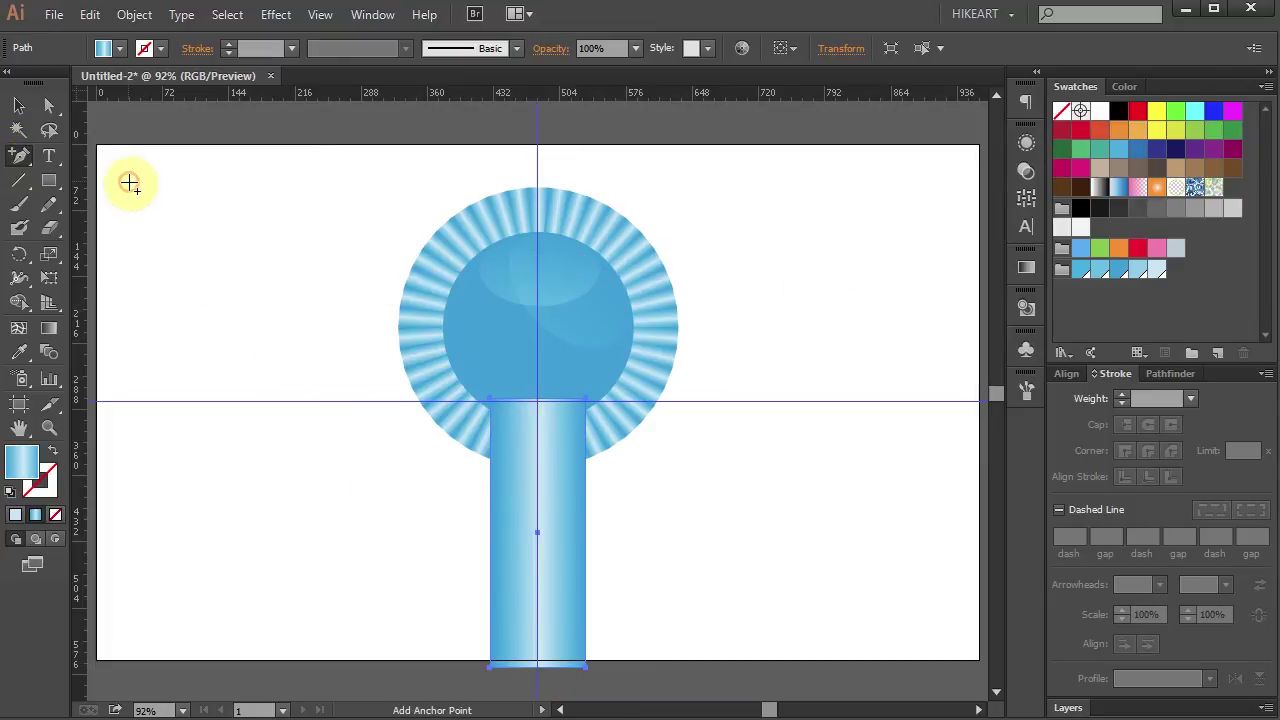
{"action": "left_click", "coordinate": [537, 665]}
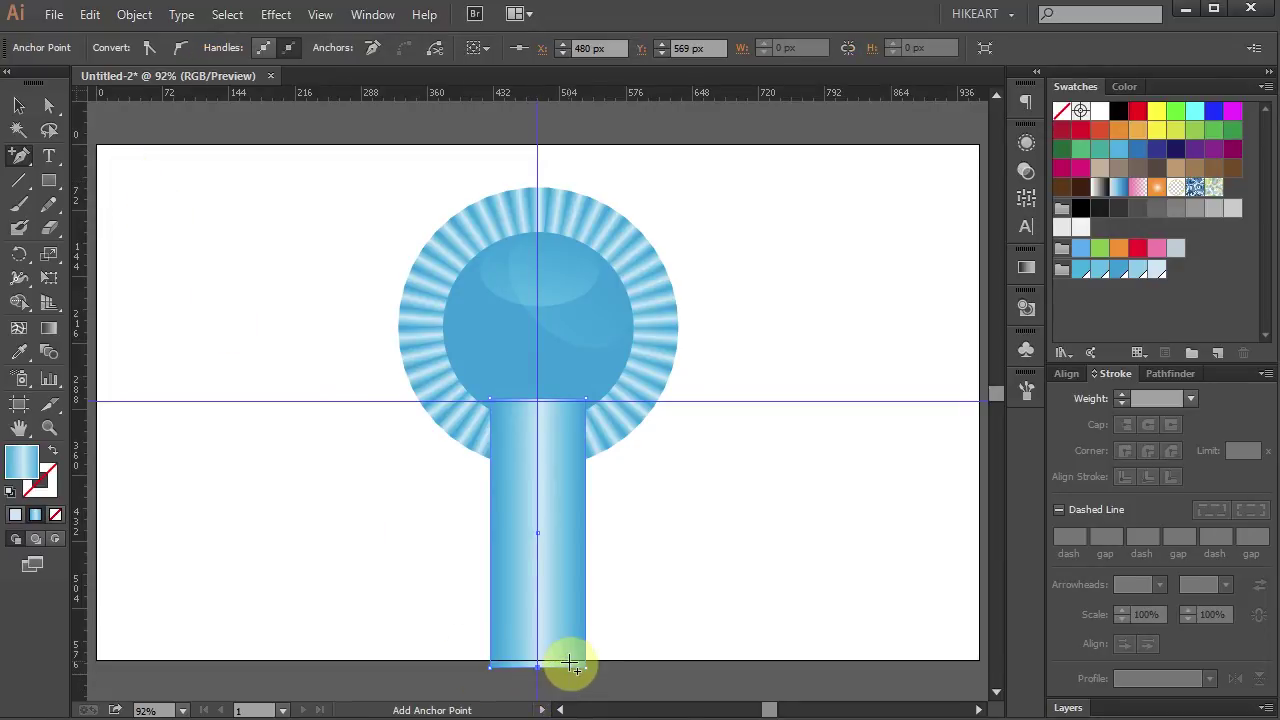
Move the tail rectangle left of the rosette and raise its bottom-centre anchor into a notch.
{"action": "key", "text": "v"}
{"action": "left_click_drag", "start_coordinate": [551, 571], "coordinate": [288, 460]}
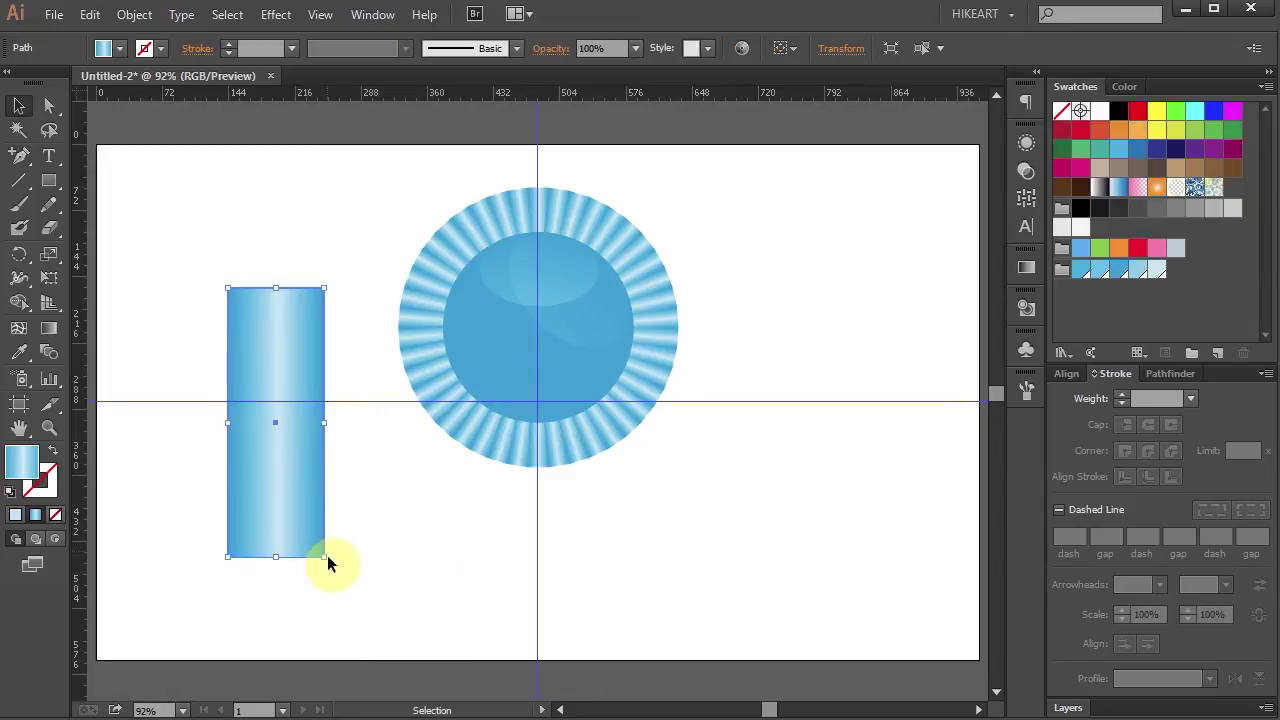
{"action": "key", "text": "z"}
{"action": "left_click_drag", "start_coordinate": [191, 494], "coordinate": [372, 612]}
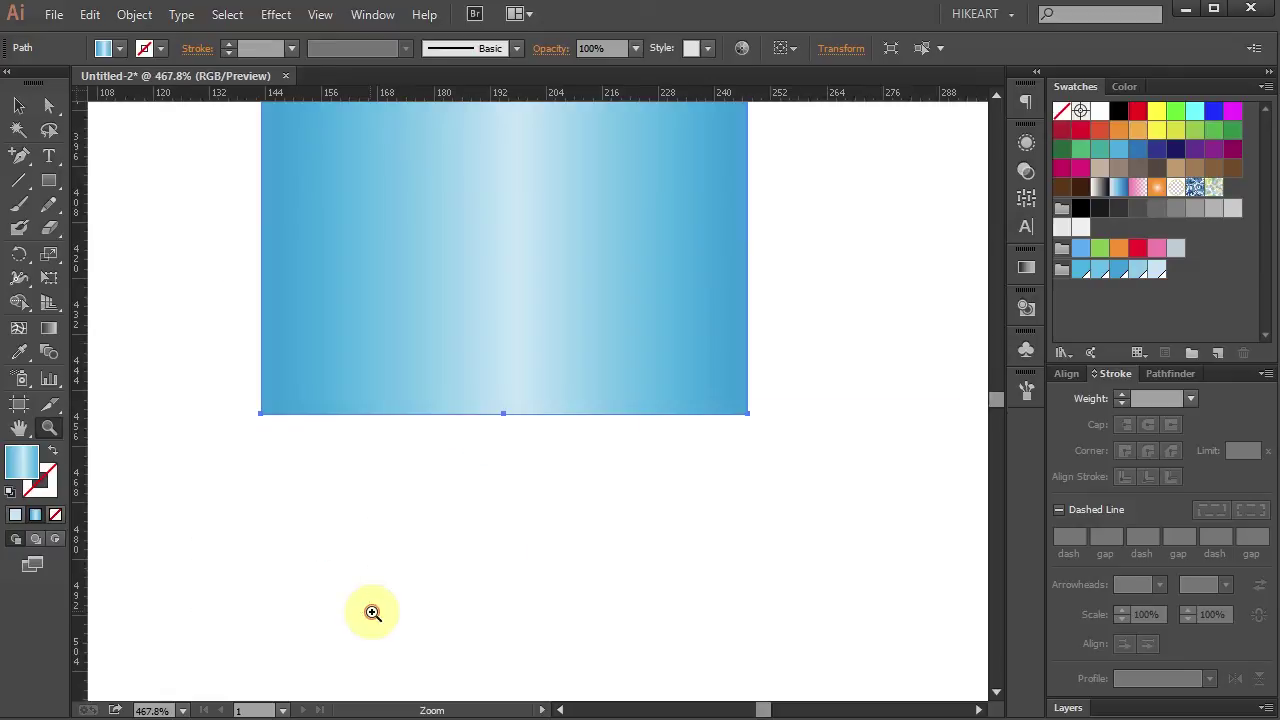
{"action": "scroll", "coordinate": [470, 530], "scroll_direction": "up", "scroll_amount": 2}
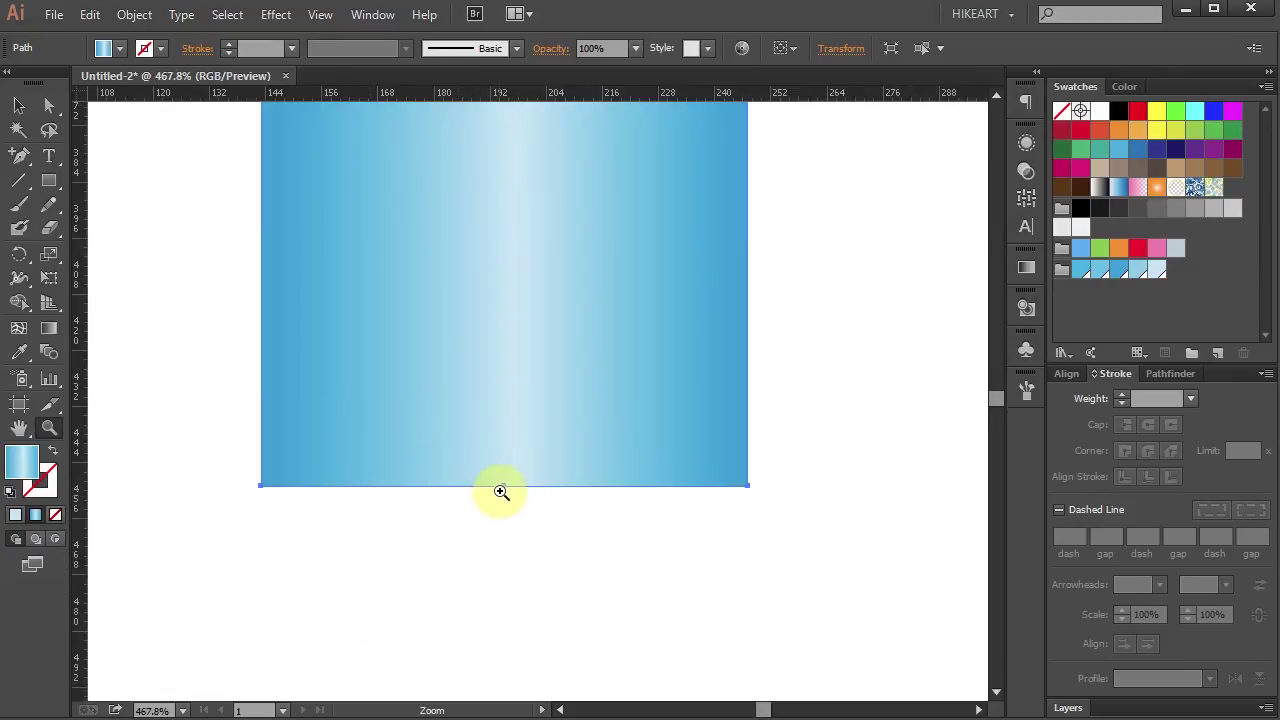
{"action": "key", "text": "a"}
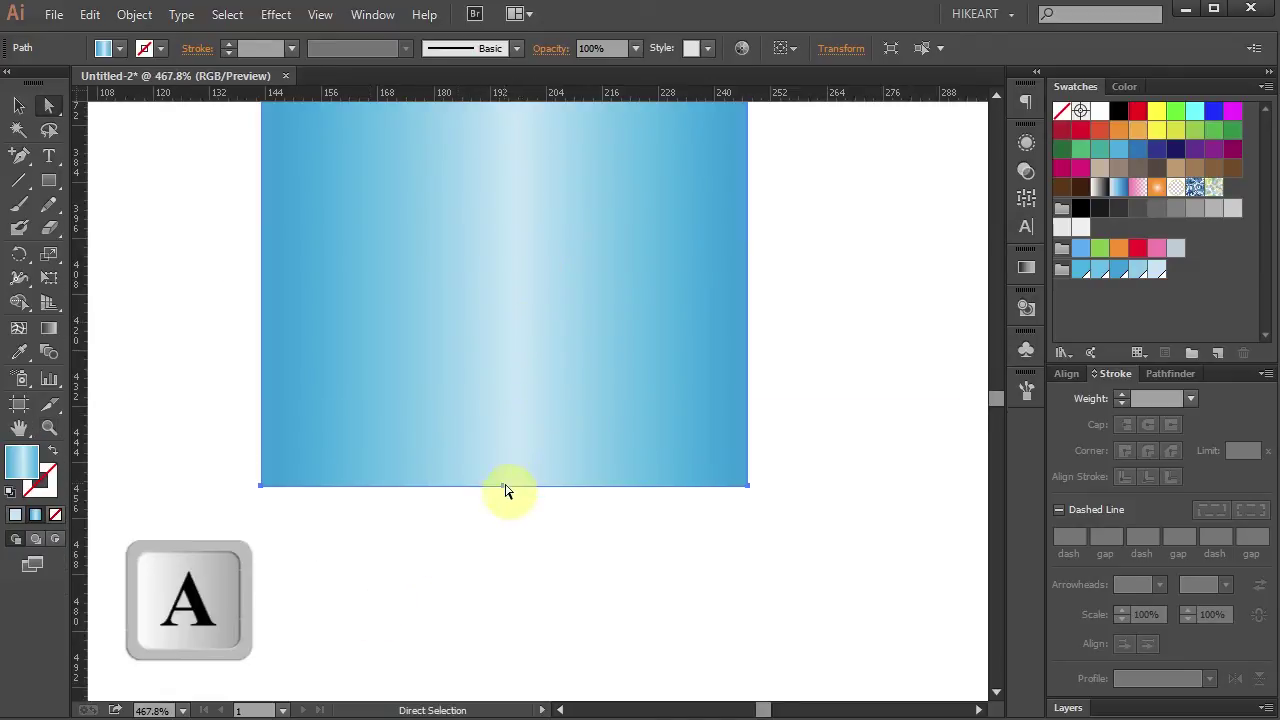
{"action": "left_click", "coordinate": [504, 487]}
{"action": "left_click_drag", "start_coordinate": [504, 490], "coordinate": [505, 492]}
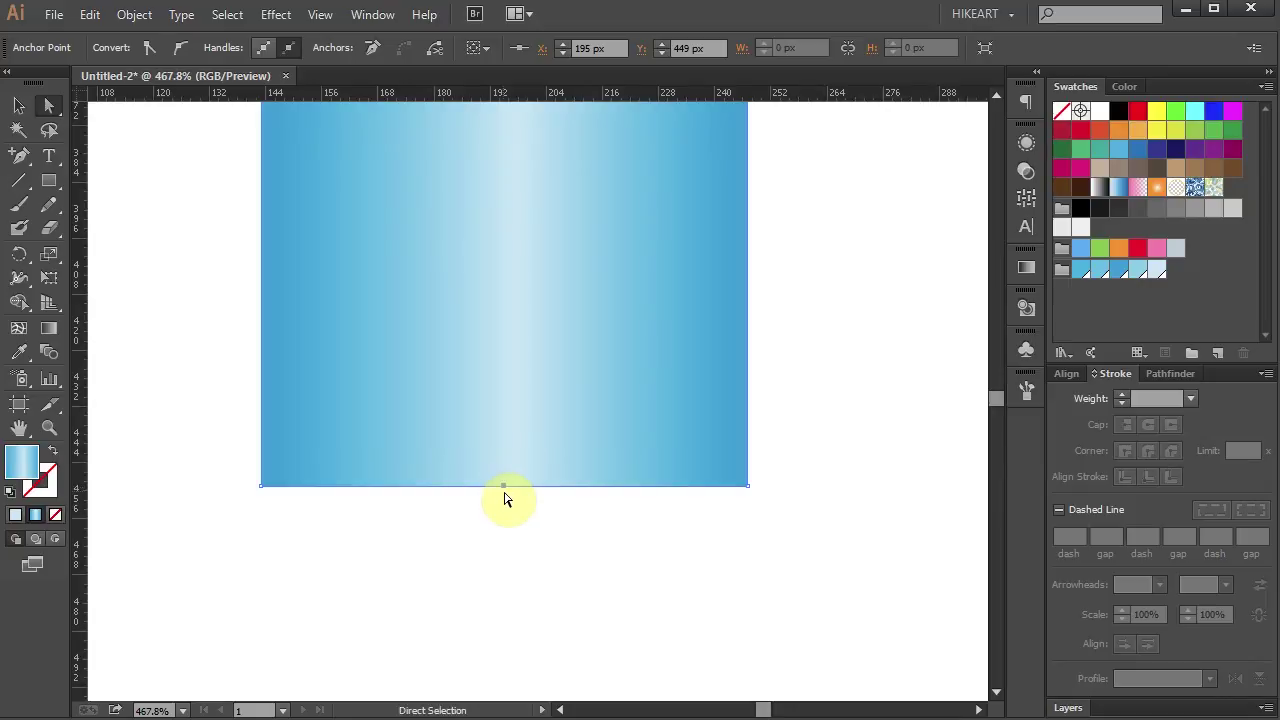
{"action": "key", "text": "Up"}
{"action": "key", "text": "Up"}
{"action": "key", "text": "Up"}
{"action": "key", "text": "Up"}
{"action": "key", "text": "Up"}
{"action": "key", "text": "Up"}
{"action": "key", "text": "Up"}
{"action": "key", "text": "Up"}
{"action": "key", "text": "Up"}
{"action": "key", "text": "Up"}
{"action": "key", "text": "Up"}
{"action": "key", "text": "Up"}
{"action": "key", "text": "Up"}
{"action": "key", "text": "Up"}
{"action": "key", "text": "Up"}
{"action": "key", "text": "Up"}
{"action": "key", "text": "Up"}
{"action": "key", "text": "Up"}
{"action": "key", "text": "Up"}
{"action": "key", "text": "Up"}
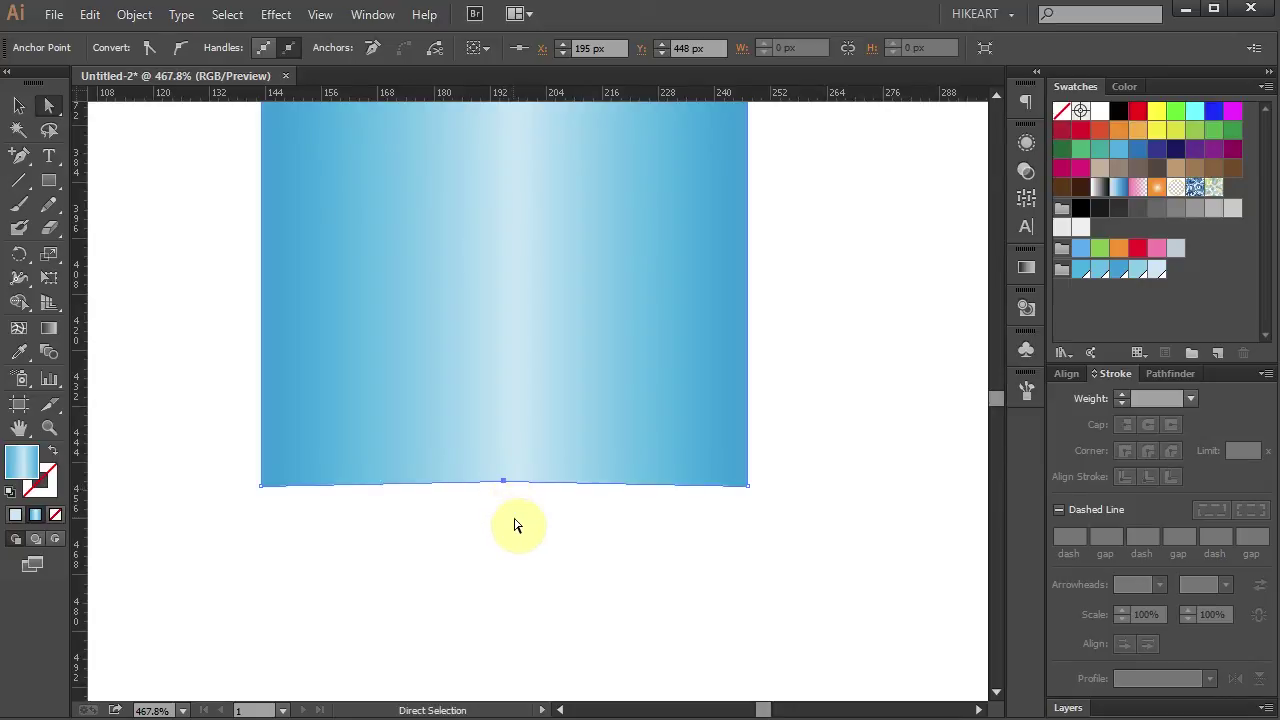
{"action": "key", "text": "Up"}
{"action": "key", "text": "Up"}
{"action": "key", "text": "Up"}
{"action": "key", "text": "Up"}
{"action": "key", "text": "Up"}
{"action": "key", "text": "Up"}
{"action": "key", "text": "Up"}
{"action": "key", "text": "Up"}
{"action": "key", "text": "Up"}
{"action": "key", "text": "Up"}
{"action": "key", "text": "Up"}
{"action": "key", "text": "Up"}
{"action": "key", "text": "Up"}
{"action": "key", "text": "Up"}
{"action": "key", "text": "Up"}
{"action": "key", "text": "Up"}
{"action": "key", "text": "Up"}
{"action": "key", "text": "Up"}
{"action": "key", "text": "Up"}
{"action": "key", "text": "Up"}
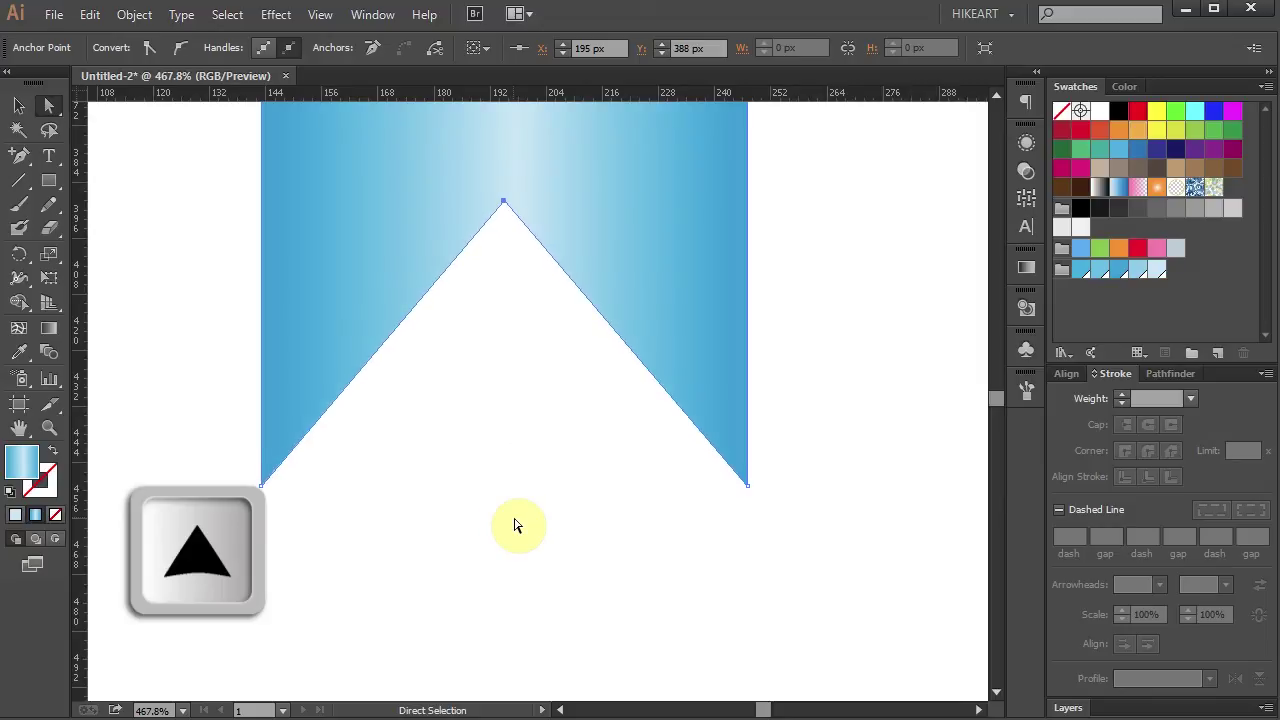
Curve both sides of the notch with Convert Anchor Point and Direct Selection.
{"action": "scroll", "coordinate": [516, 525], "scroll_direction": "up", "scroll_amount": 2}
{"action": "left_click", "coordinate": [24, 160]}
{"action": "left_click_drag", "start_coordinate": [24, 160], "coordinate": [142, 230]}
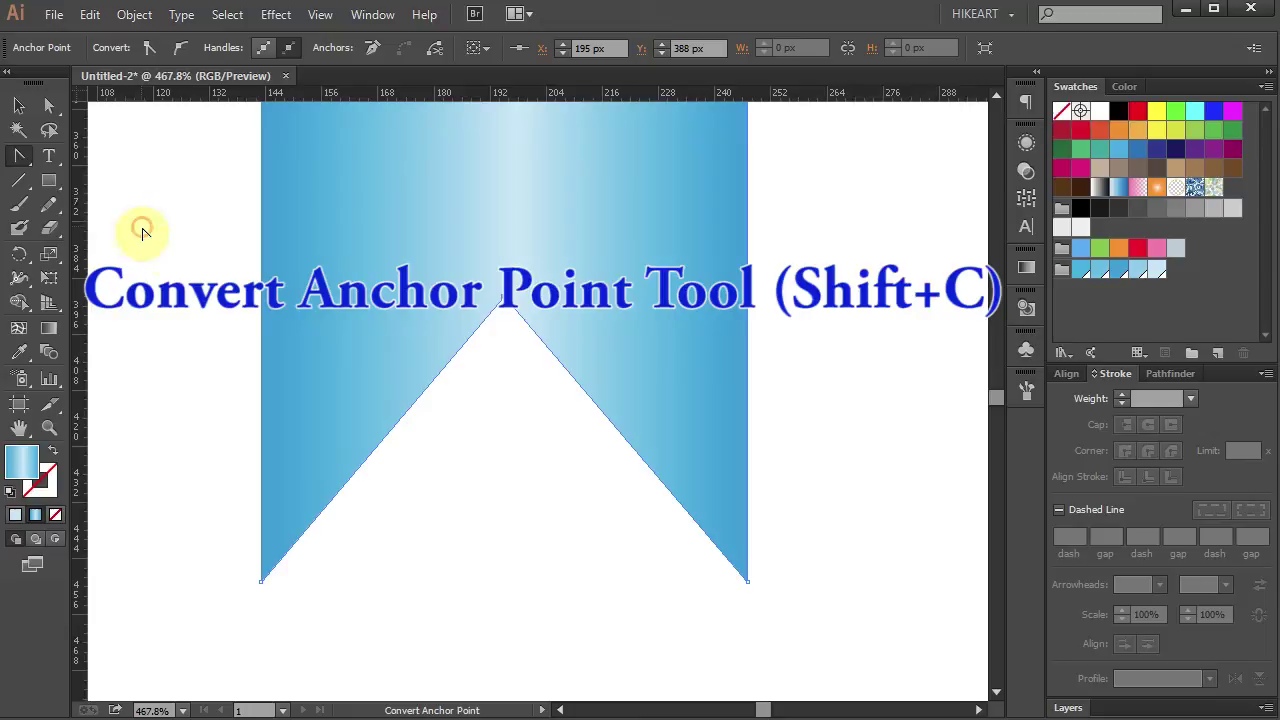
{"action": "left_click", "coordinate": [504, 300]}
{"action": "left_click_drag", "start_coordinate": [503, 302], "coordinate": [335, 298]}
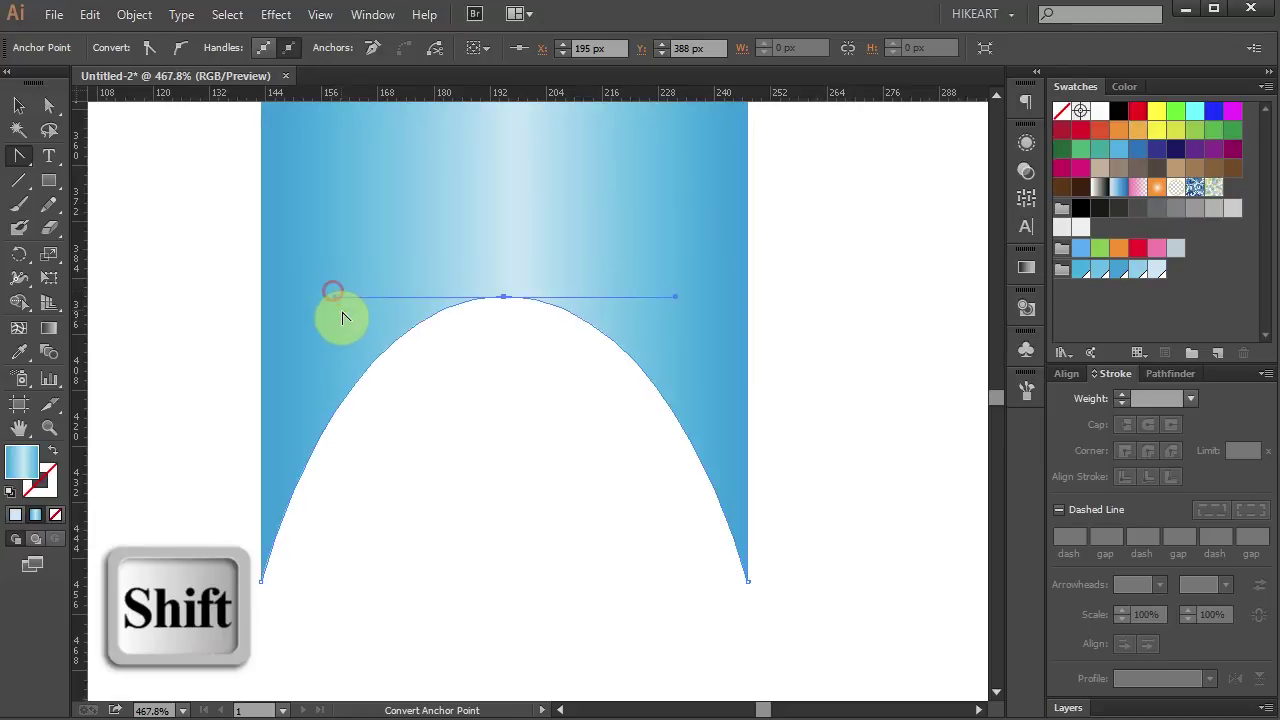
{"action": "left_click_drag", "start_coordinate": [335, 300], "coordinate": [449, 424]}
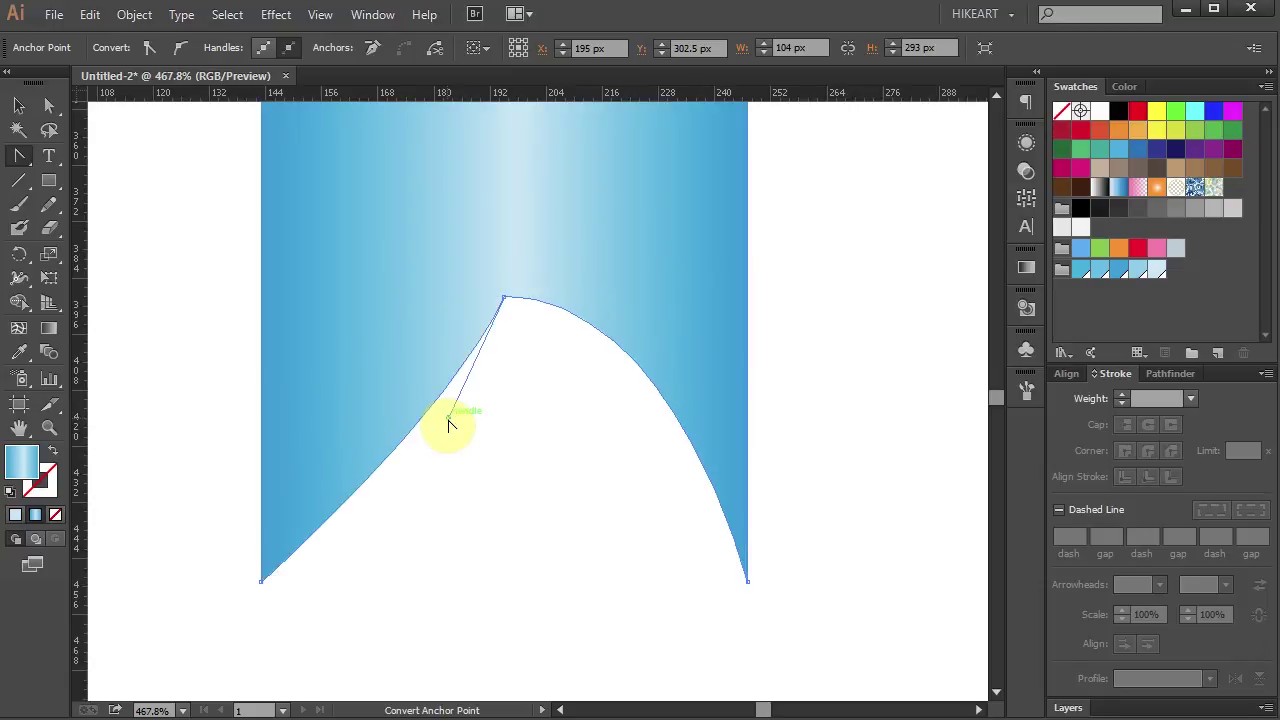
{"action": "key", "text": "a"}
{"action": "left_click", "coordinate": [504, 297]}
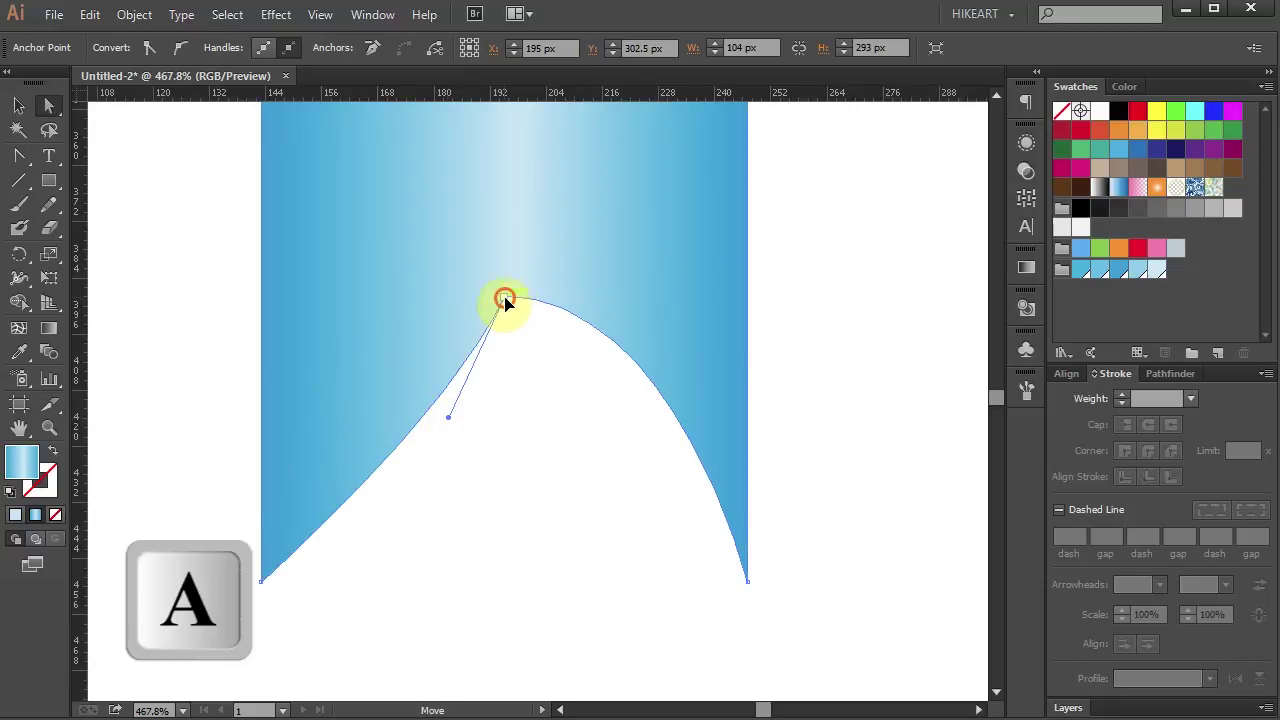
{"action": "left_click_drag", "start_coordinate": [677, 302], "coordinate": [549, 413]}
{"action": "left_click", "coordinate": [546, 483]}
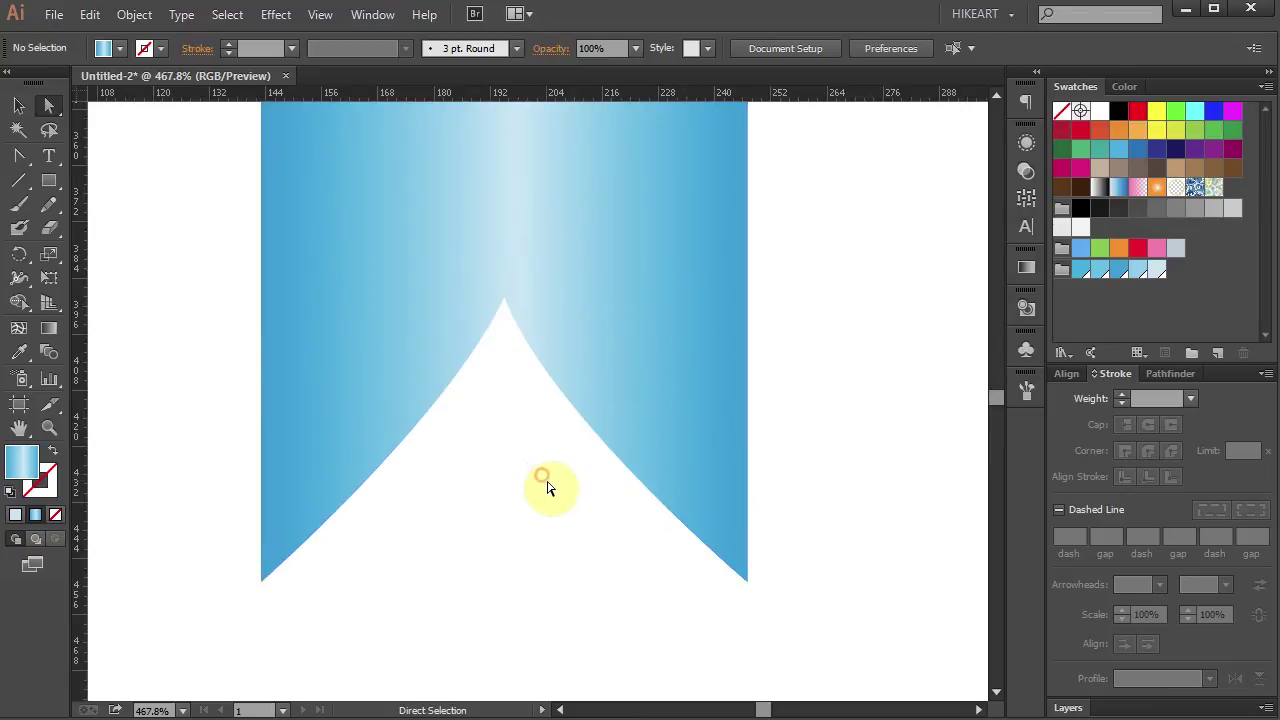
{"action": "key", "text": "ctrl+0"}
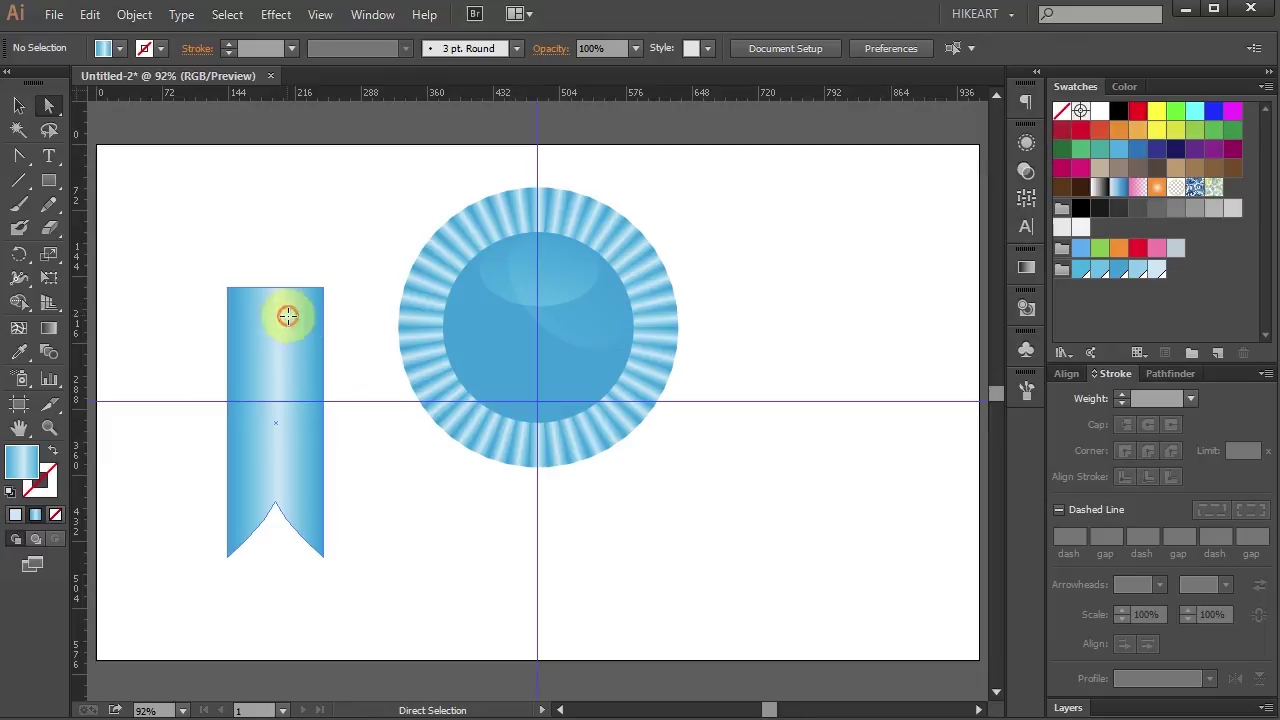
Narrow the tail's top with Perspective Distort, tilt it, and move it under the rosette.
{"action": "left_click", "coordinate": [288, 320]}
{"action": "key", "text": "v"}
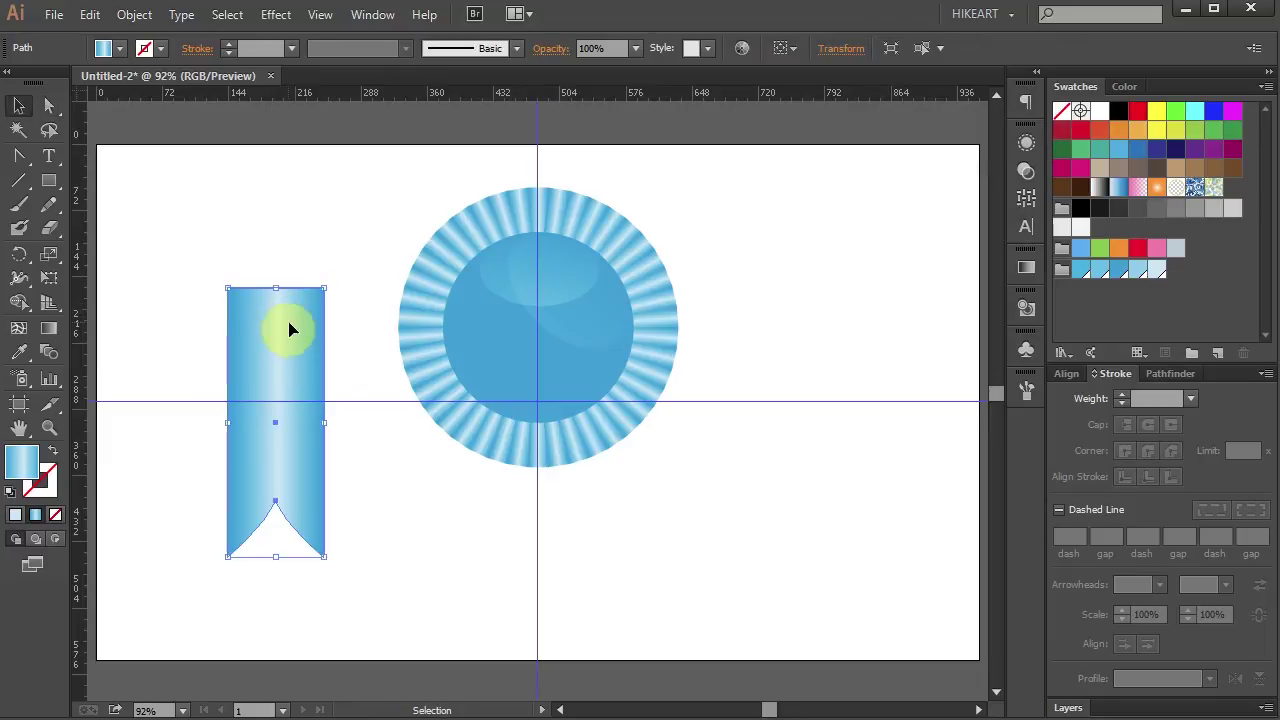
{"action": "left_click", "coordinate": [48, 284]}
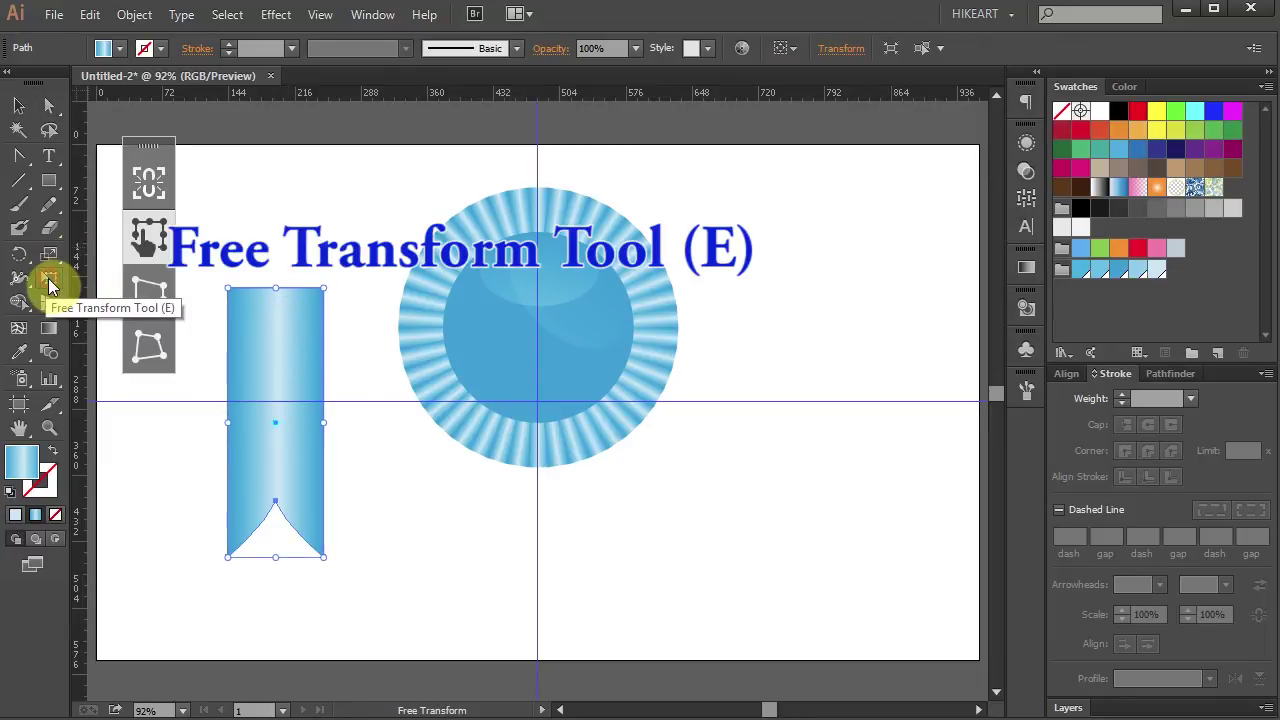
{"action": "left_click", "coordinate": [149, 289]}
{"action": "left_click_drag", "start_coordinate": [323, 287], "coordinate": [355, 356]}
{"action": "left_click_drag", "start_coordinate": [300, 271], "coordinate": [286, 262]}
{"action": "left_click_drag", "start_coordinate": [286, 437], "coordinate": [461, 520]}
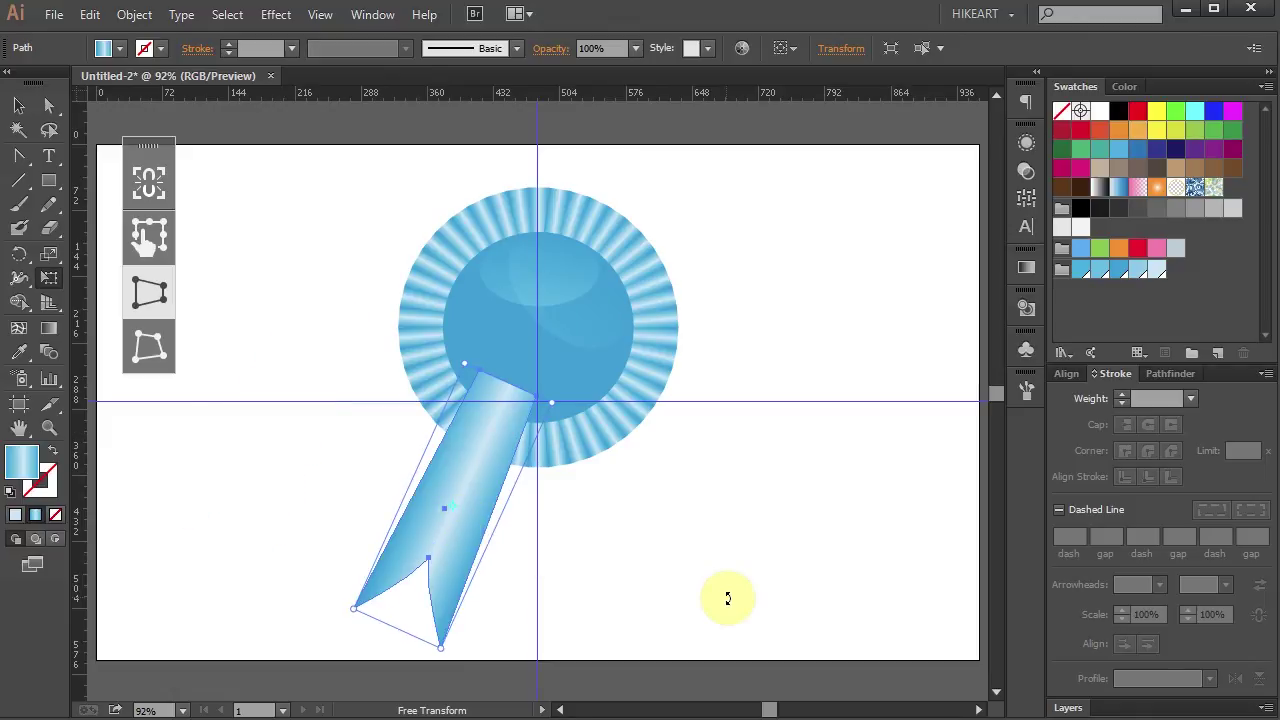
Send the ribbon tail behind the rosette with Arrange > Send to Back.
{"action": "right_click", "coordinate": [486, 388]}
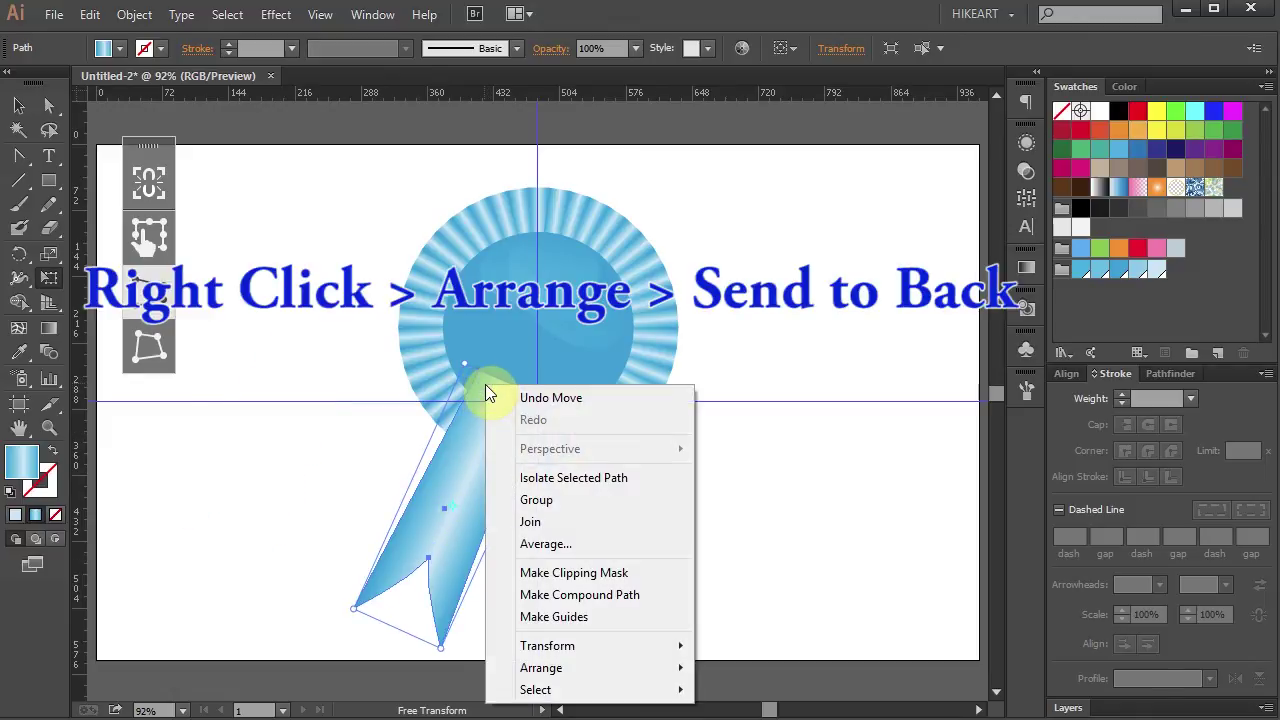
{"action": "mouse_move", "coordinate": [588, 673]}
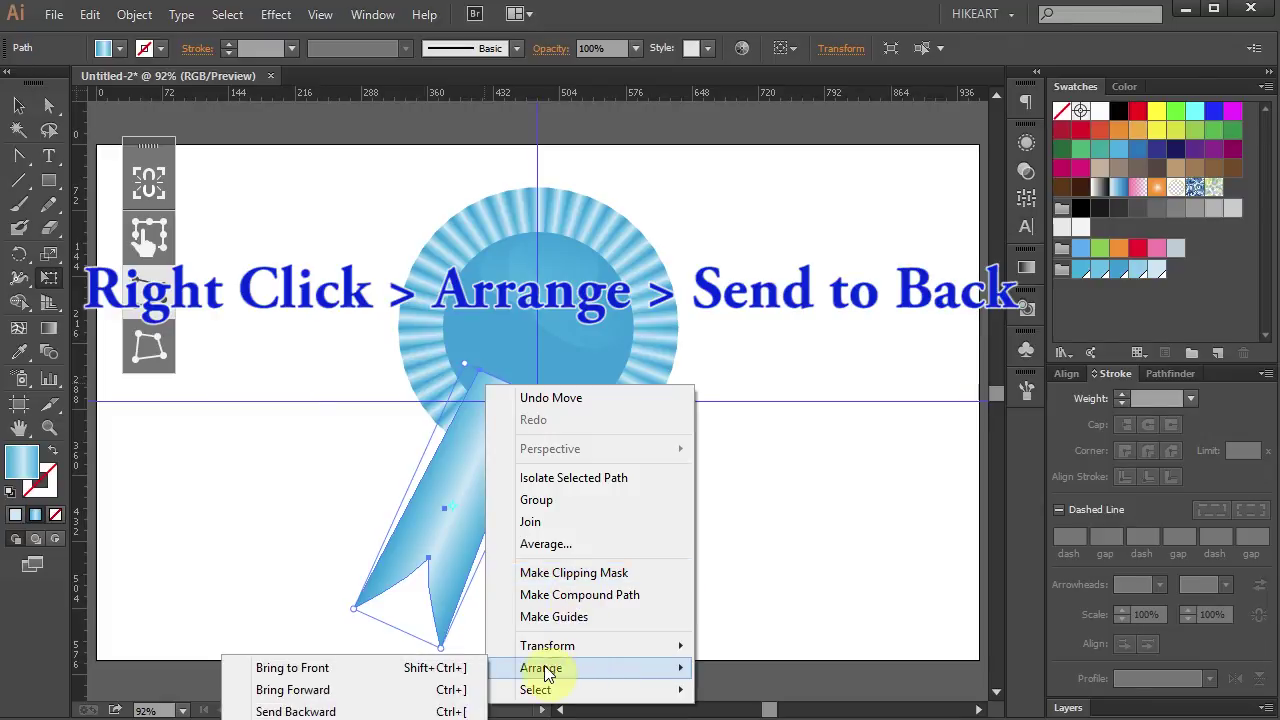
{"action": "left_click", "coordinate": [362, 718]}
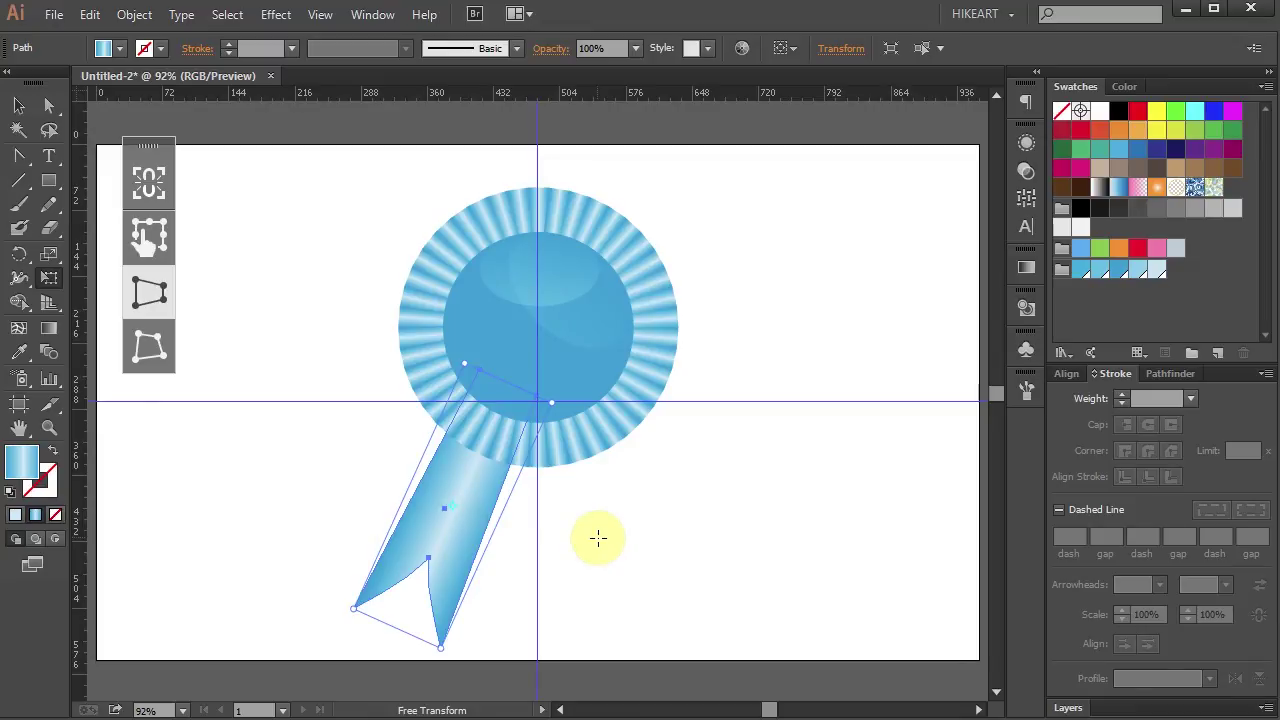
Reflect a copy of the tail across the vertical guide on a vertical axis.
{"action": "key", "text": "o"}
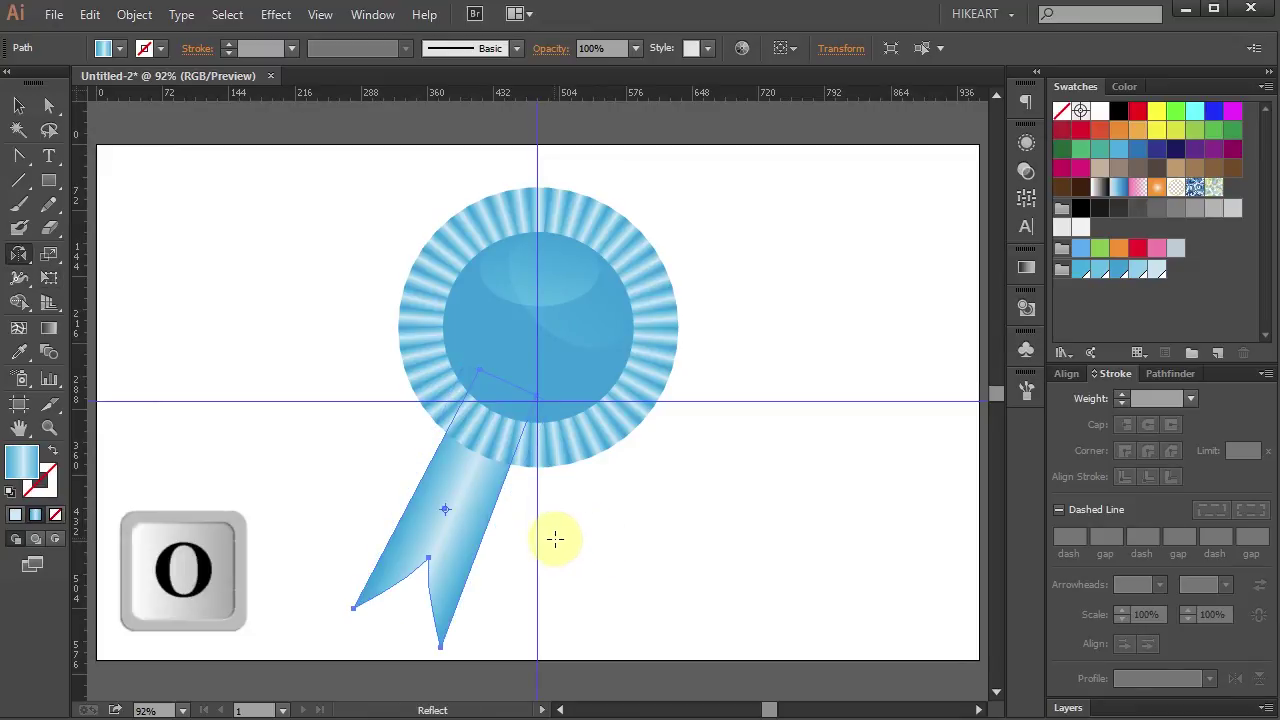
{"action": "key", "text": "alt"}
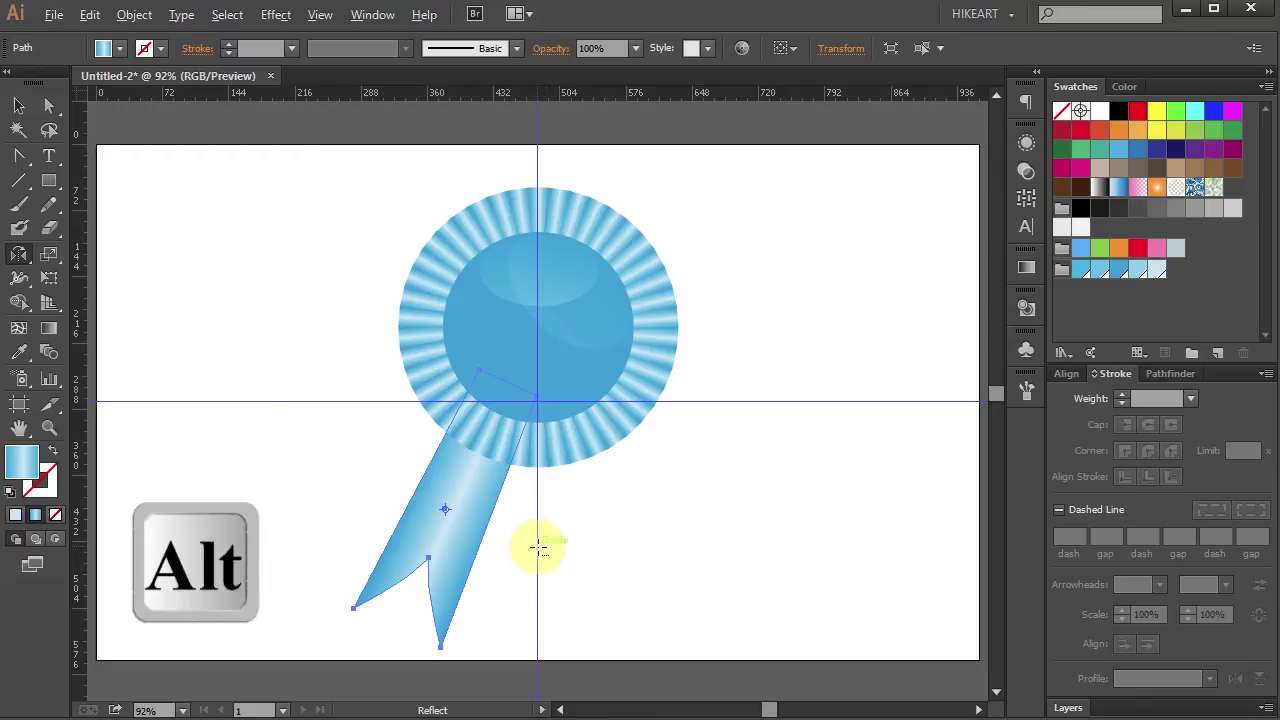
{"action": "left_click", "coordinate": [538, 546], "text": "alt"}
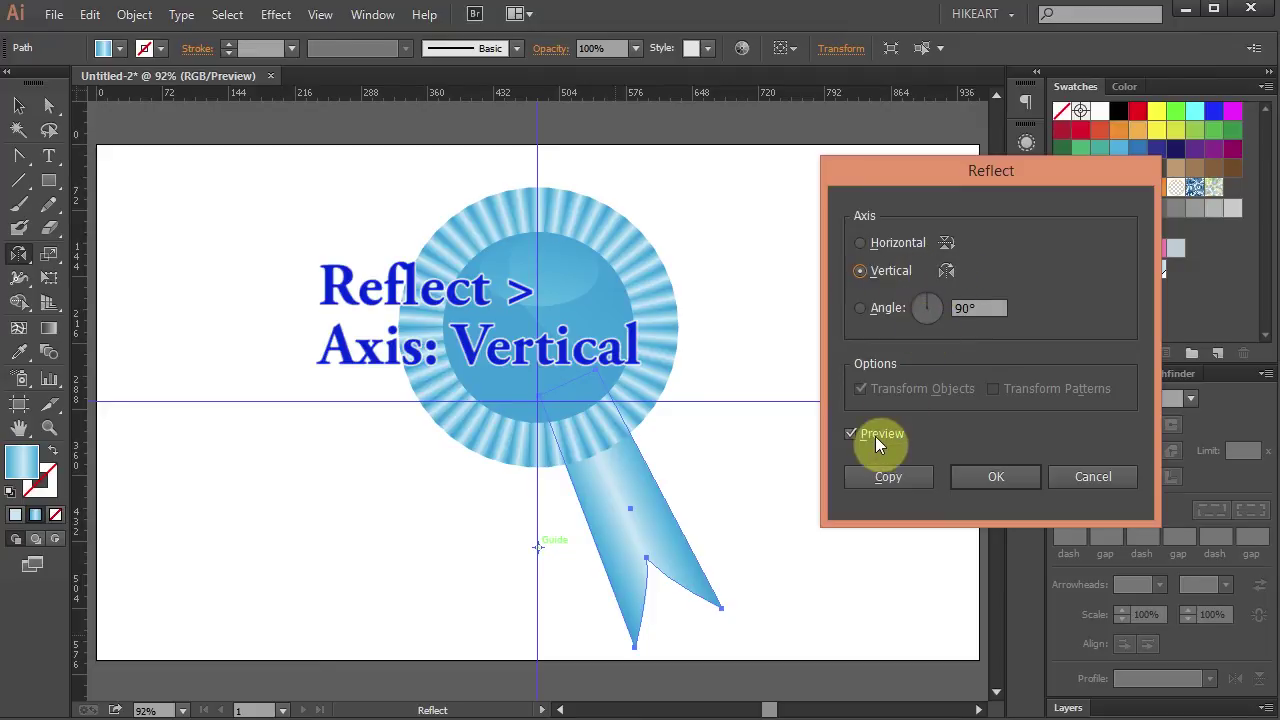
{"action": "left_click", "coordinate": [901, 480]}
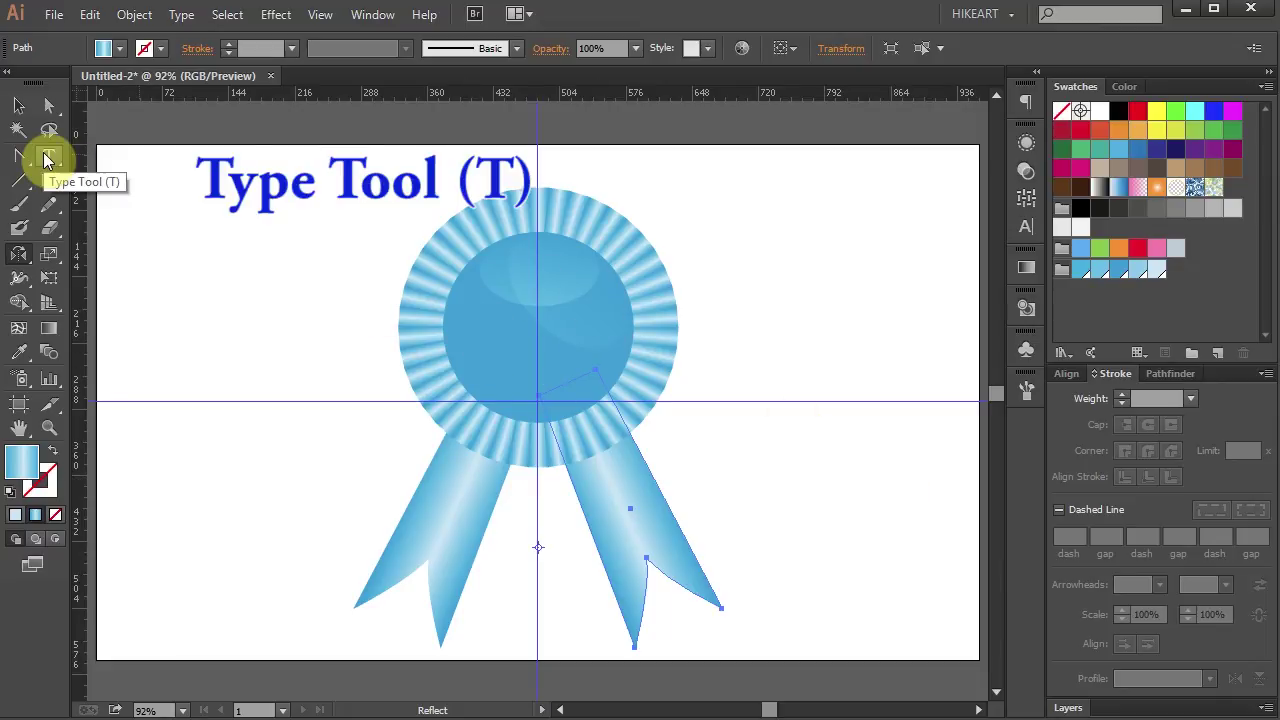
{"action": "left_click", "coordinate": [47, 158]}
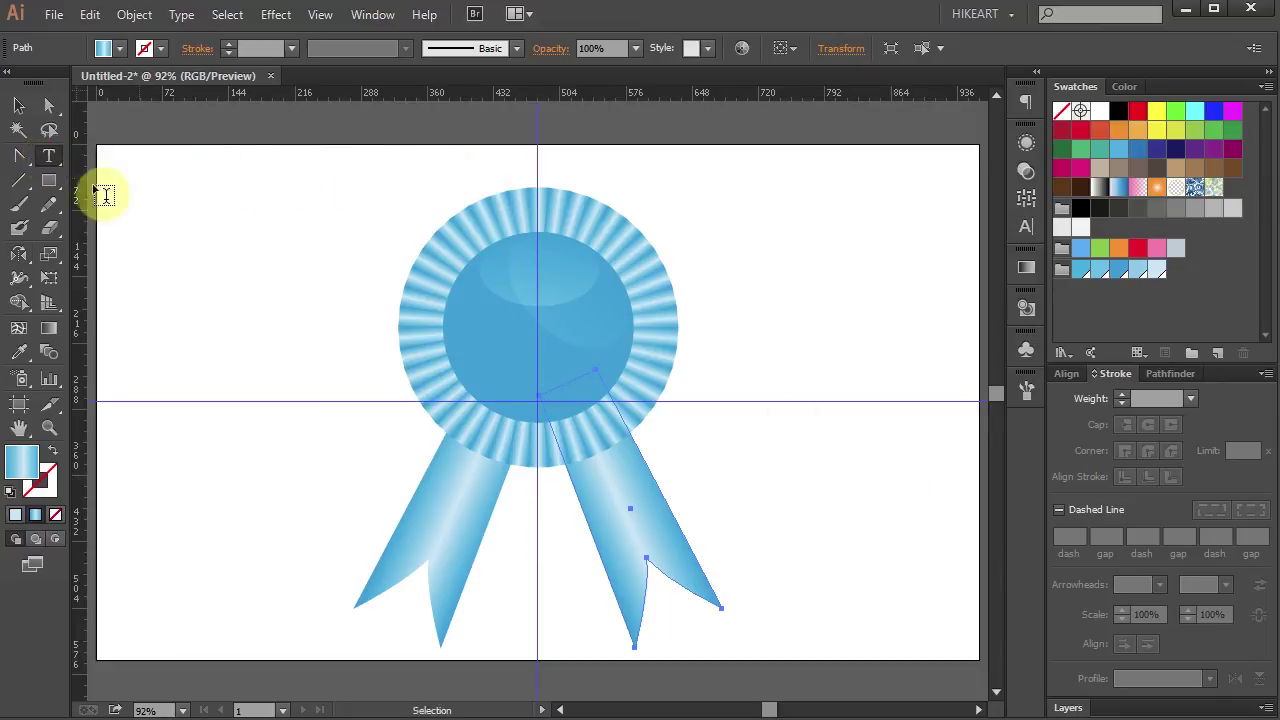
Type '#1' and 'DAD' on two lines in Dutch 801 Extra Bold, then scale it up.
{"action": "left_click", "coordinate": [158, 231]}
{"action": "left_click", "coordinate": [160, 232]}
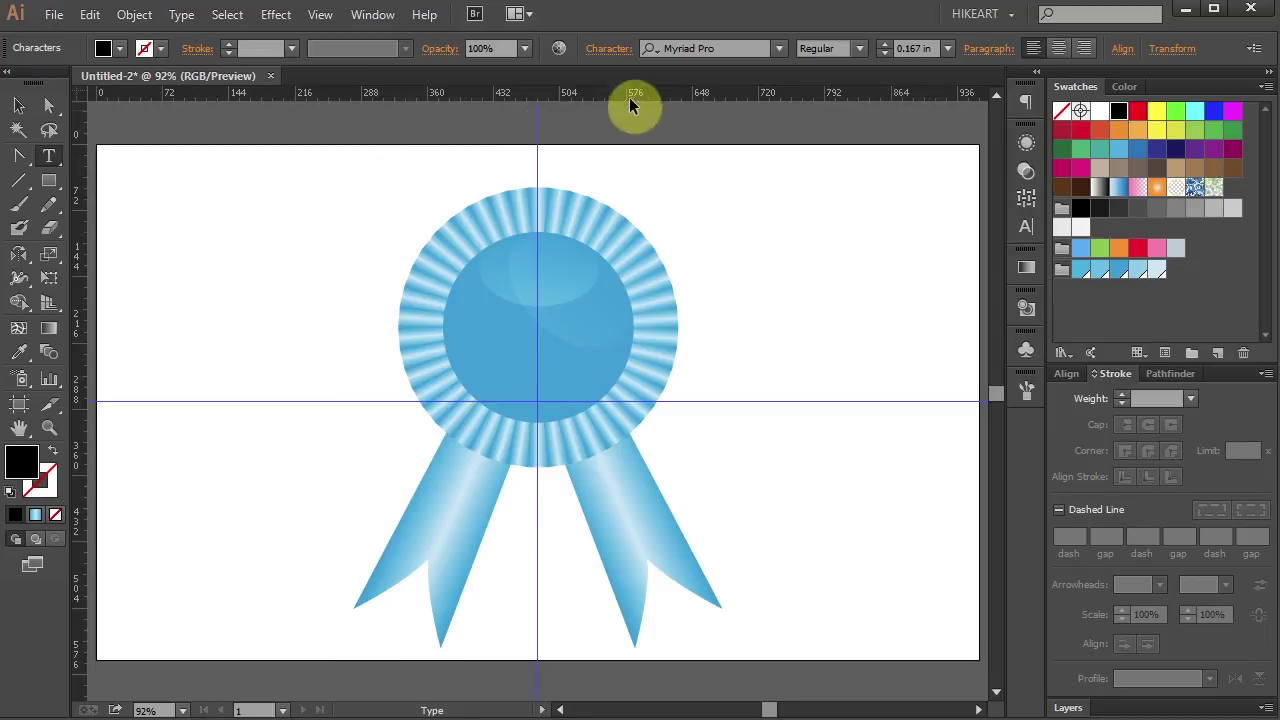
{"action": "left_click", "coordinate": [728, 50]}
{"action": "type", "text": "Dutch 801"}
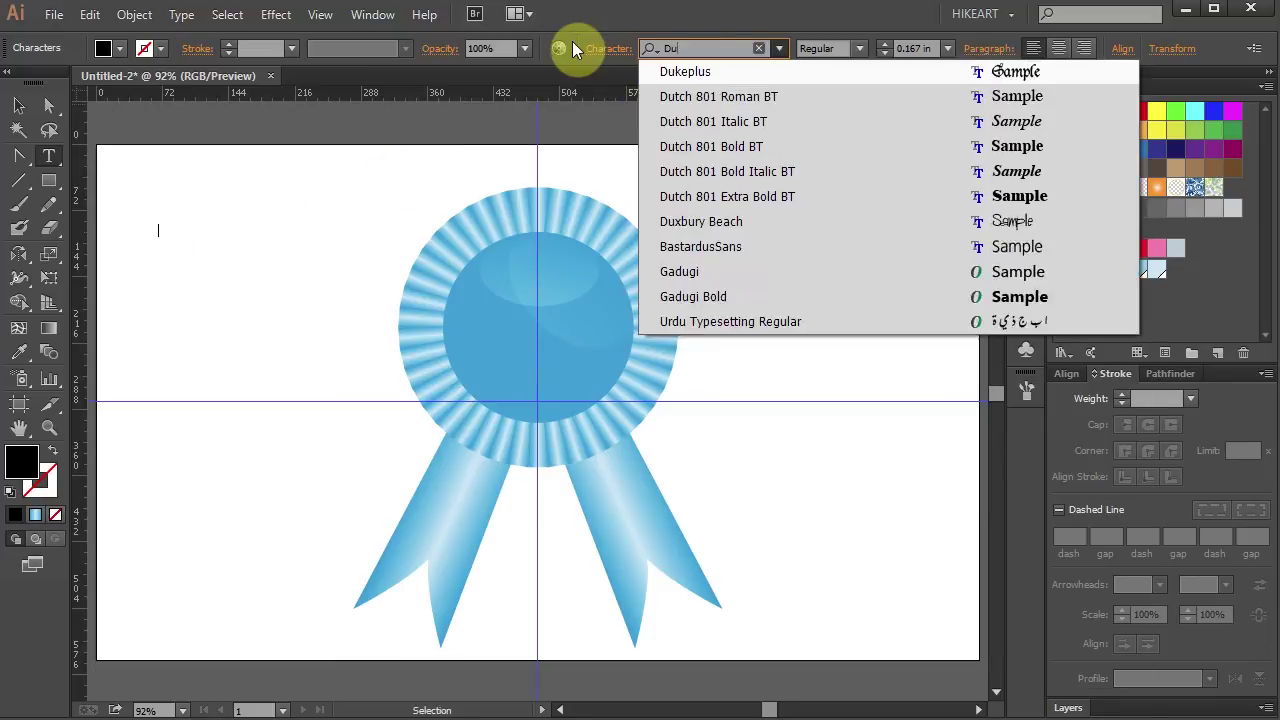
{"action": "left_click", "coordinate": [786, 170]}
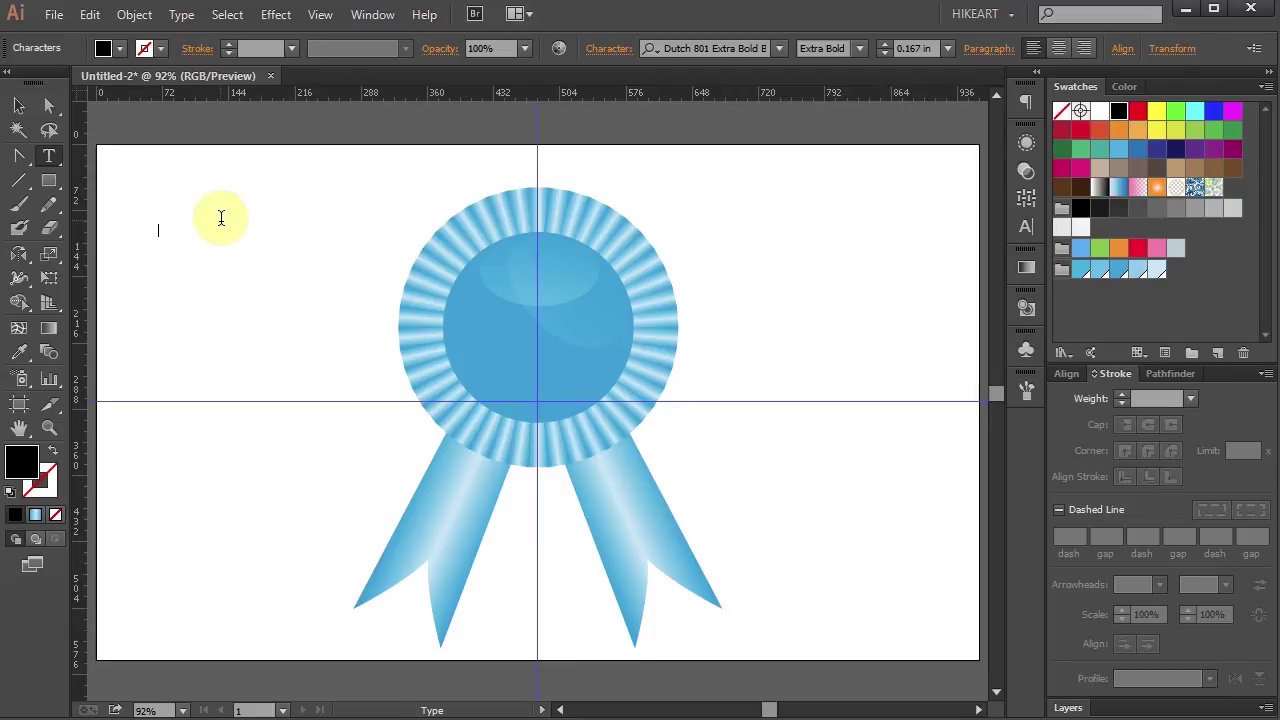
{"action": "type", "text": "#1"}
{"action": "key", "text": "Return"}
{"action": "type", "text": "DAD"}
{"action": "left_click_drag", "start_coordinate": [186, 253], "coordinate": [331, 397]}
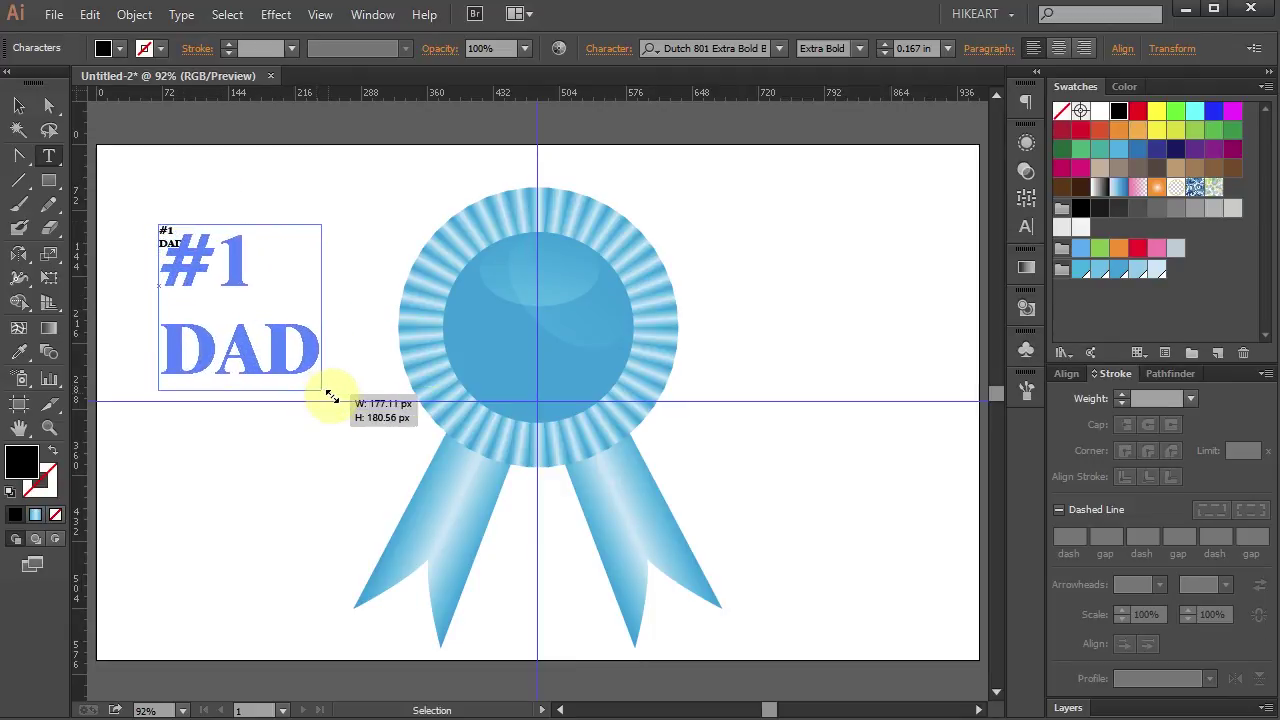
{"action": "left_click", "coordinate": [331, 400], "text": "ctrl"}
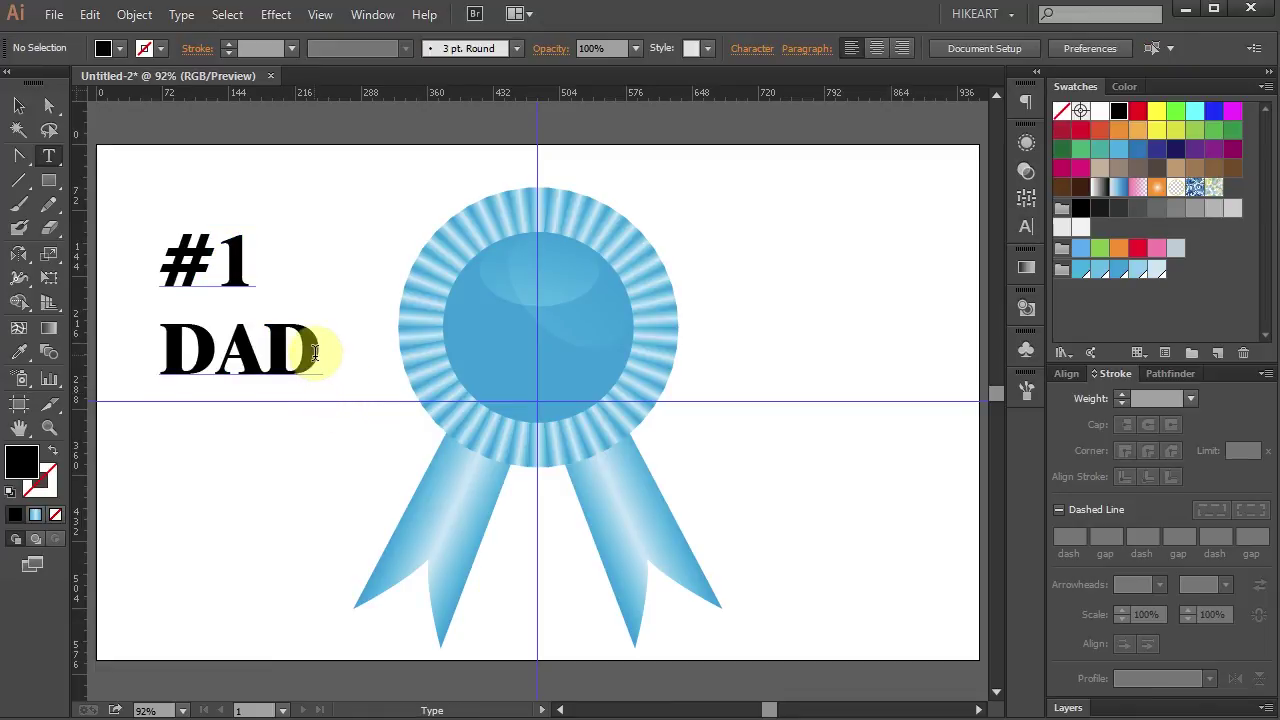
Tighten the '#1 DAD' leading to about 0.948 in and centre it on the ball.
{"action": "left_click_drag", "start_coordinate": [309, 345], "coordinate": [163, 254]}
{"action": "left_click", "coordinate": [1028, 230]}
{"action": "left_click", "coordinate": [926, 249]}
{"action": "left_click", "coordinate": [926, 249]}
{"action": "left_click", "coordinate": [926, 249]}
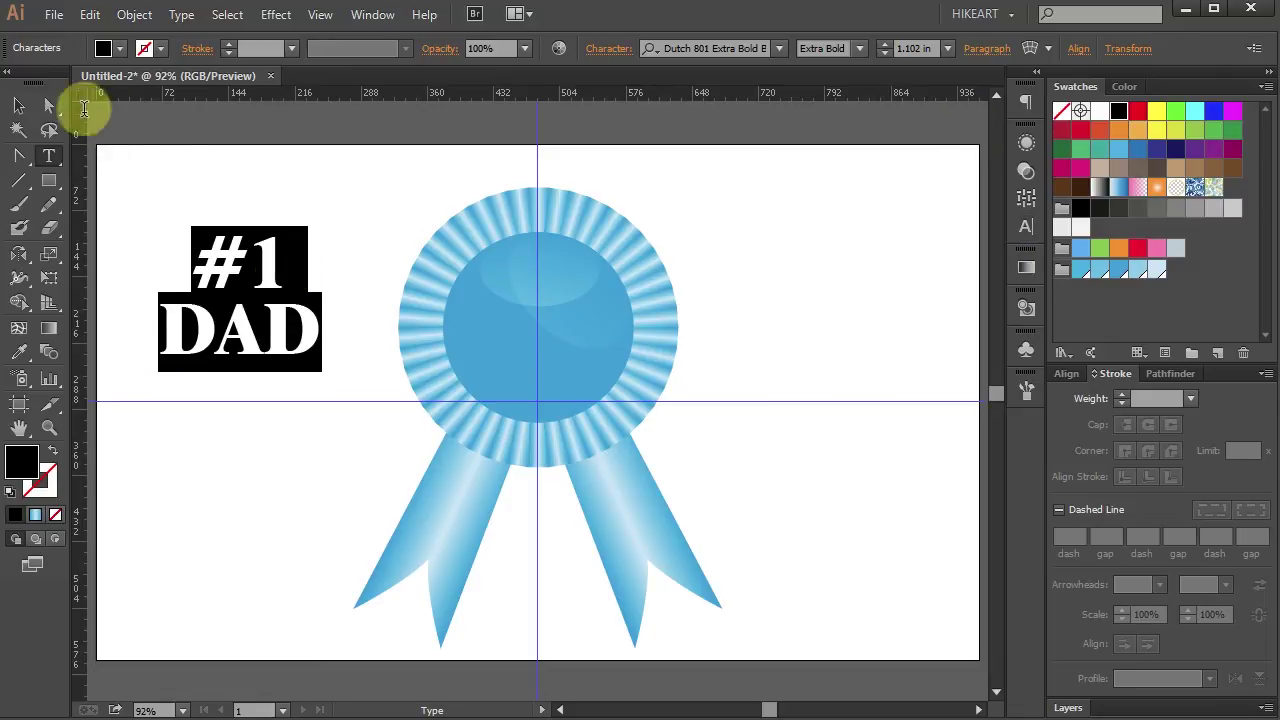
{"action": "left_click", "coordinate": [18, 105]}
{"action": "left_click_drag", "start_coordinate": [252, 315], "coordinate": [572, 371]}
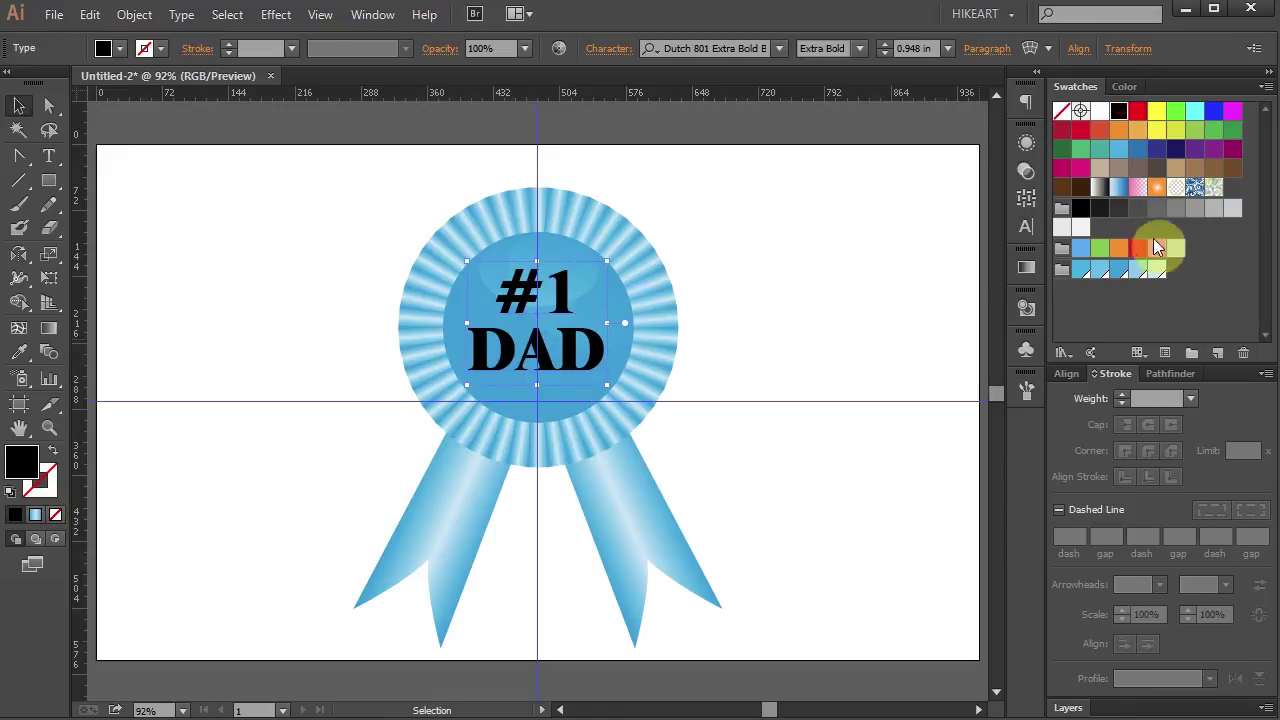
Fill the text light blue and give it a thin blue outline.
{"action": "left_click", "coordinate": [1157, 270]}
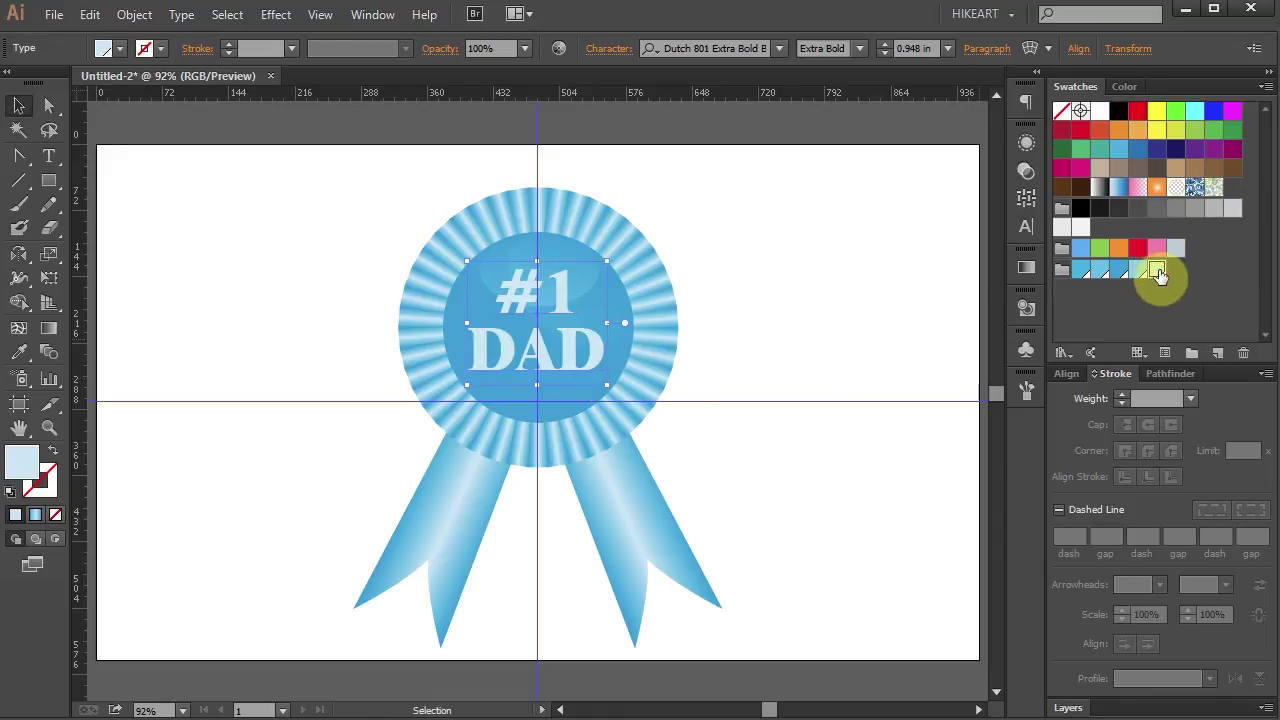
{"action": "left_click", "coordinate": [45, 482]}
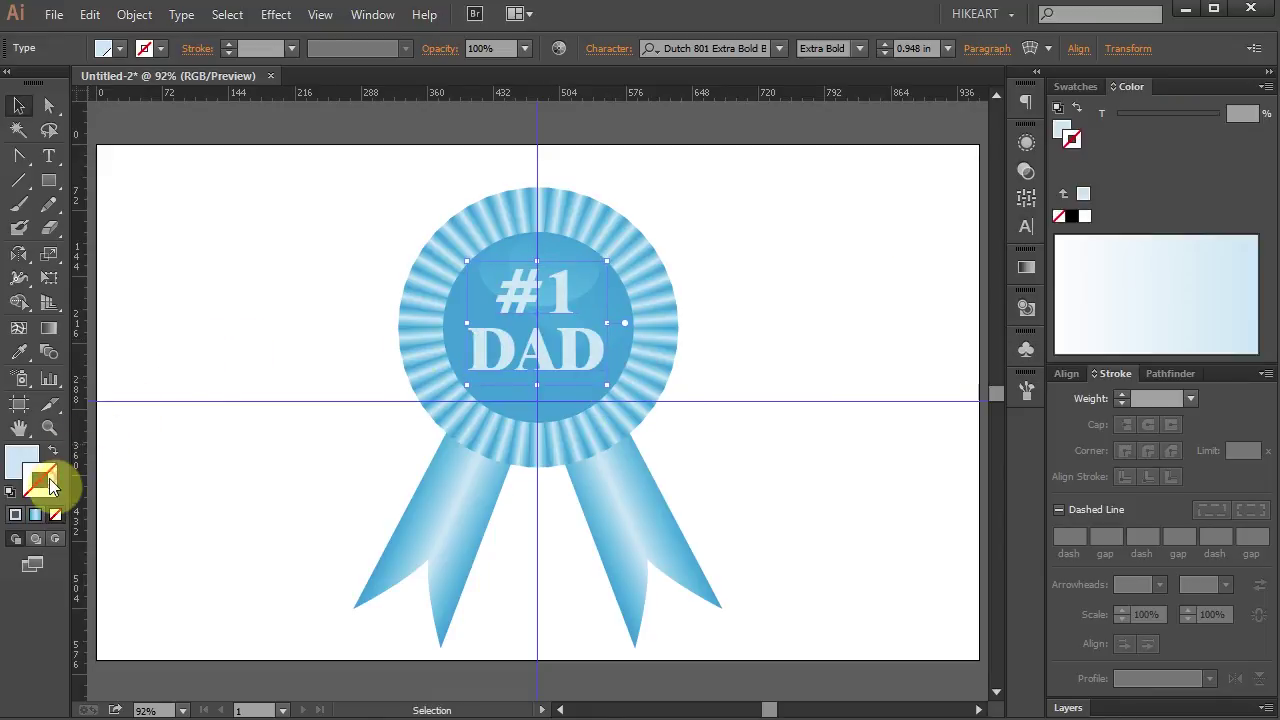
{"action": "left_click", "coordinate": [1080, 88]}
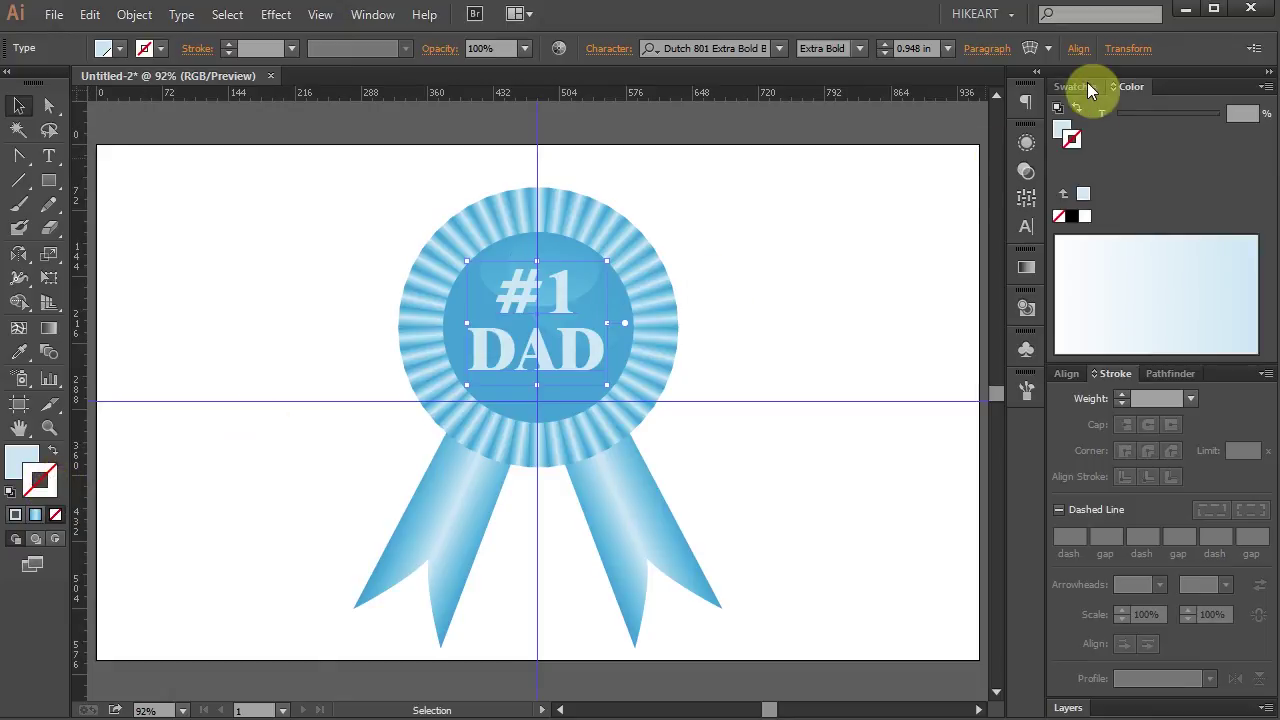
{"action": "left_click", "coordinate": [1124, 268]}
{"action": "left_click", "coordinate": [277, 15]}
Add a previewed Drop Shadow with 2 px X/Y offsets, 2 px blur and 50% opacity.
{"action": "mouse_move", "coordinate": [335, 242]}
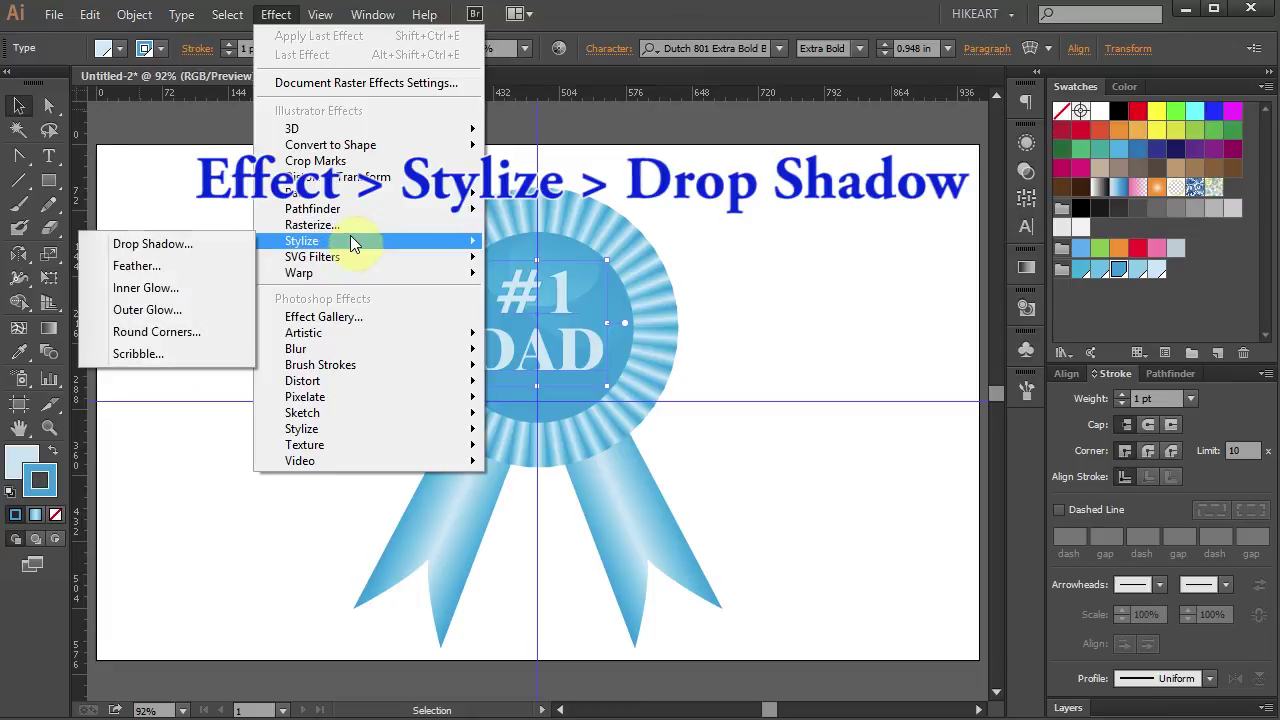
{"action": "left_click", "coordinate": [184, 245]}
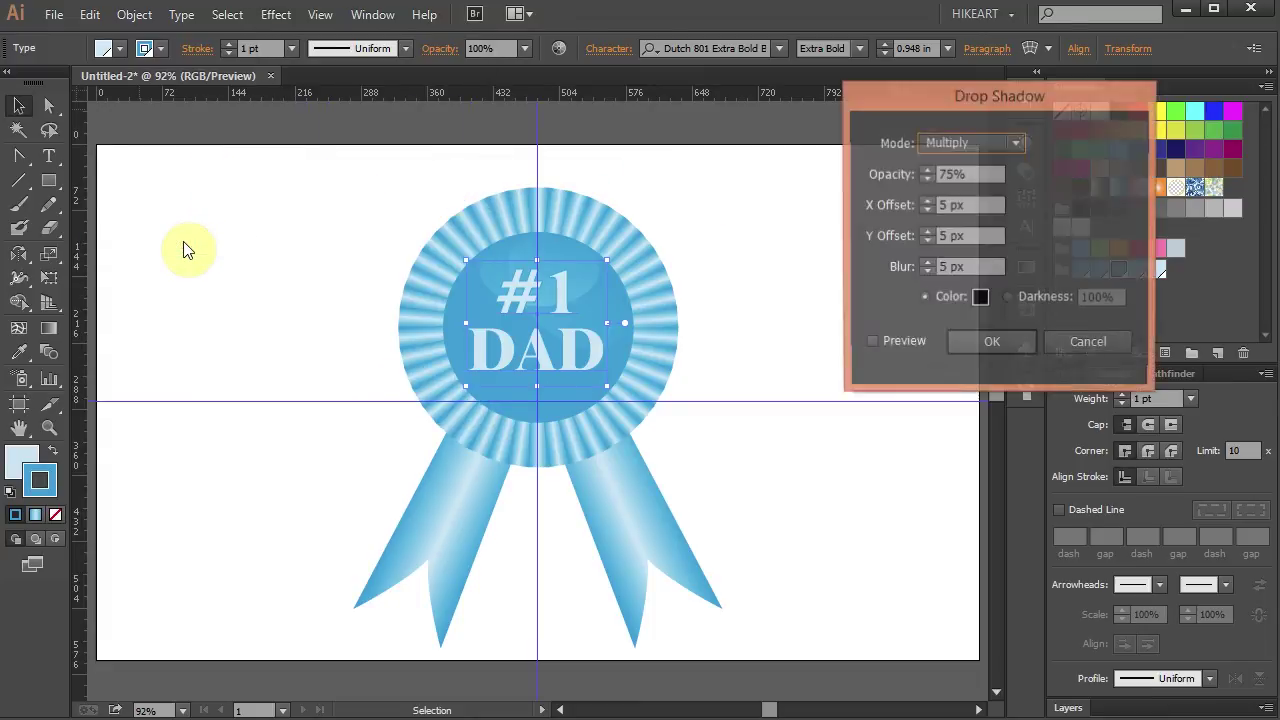
{"action": "left_click", "coordinate": [871, 343]}
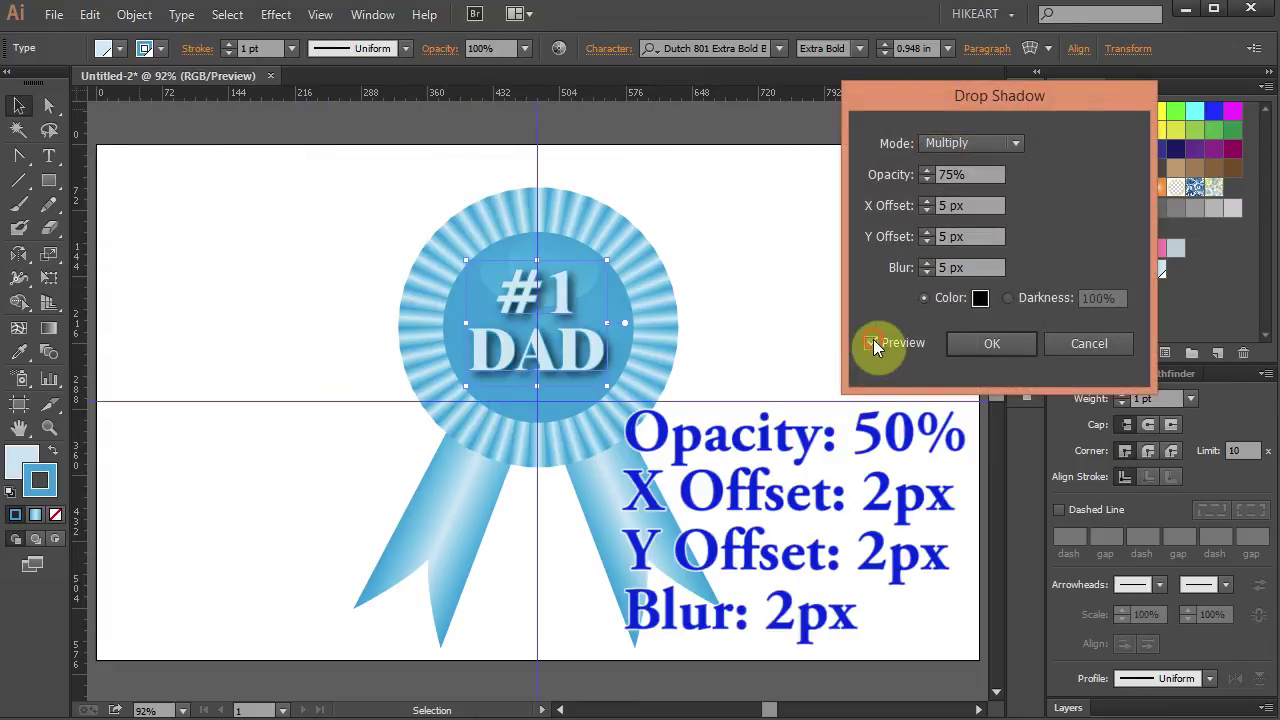
{"action": "left_click", "coordinate": [927, 242]}
{"action": "left_click", "coordinate": [927, 242]}
{"action": "left_click", "coordinate": [927, 243]}
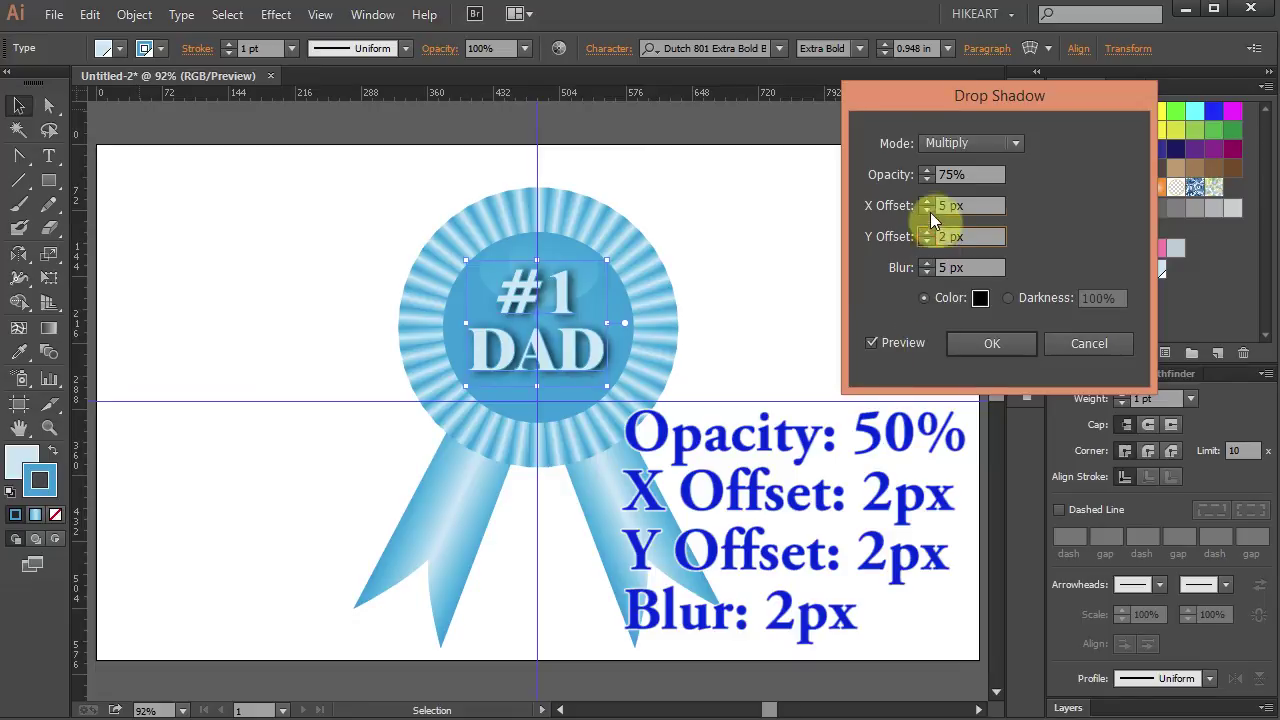
{"action": "left_click", "coordinate": [928, 210]}
{"action": "left_click", "coordinate": [928, 210]}
{"action": "left_click", "coordinate": [928, 210]}
{"action": "left_click", "coordinate": [925, 272]}
{"action": "left_click", "coordinate": [925, 272]}
{"action": "left_click", "coordinate": [925, 272]}
{"action": "left_click", "coordinate": [928, 180]}
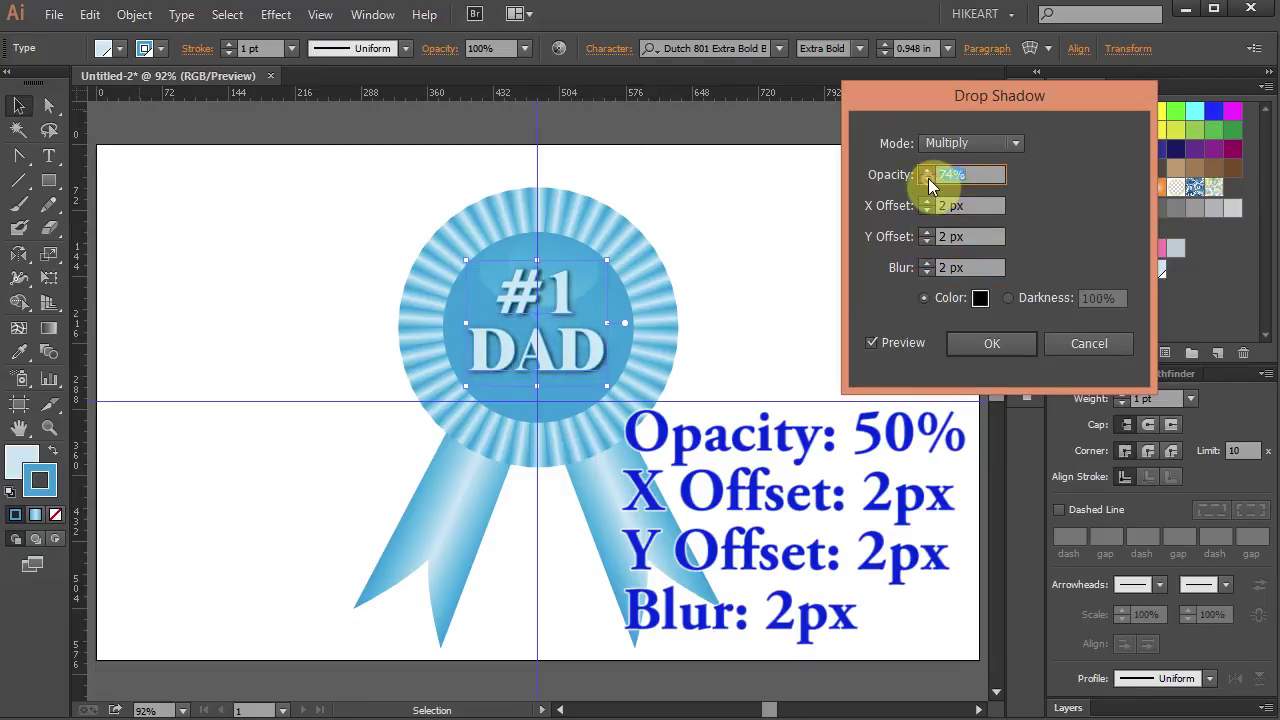